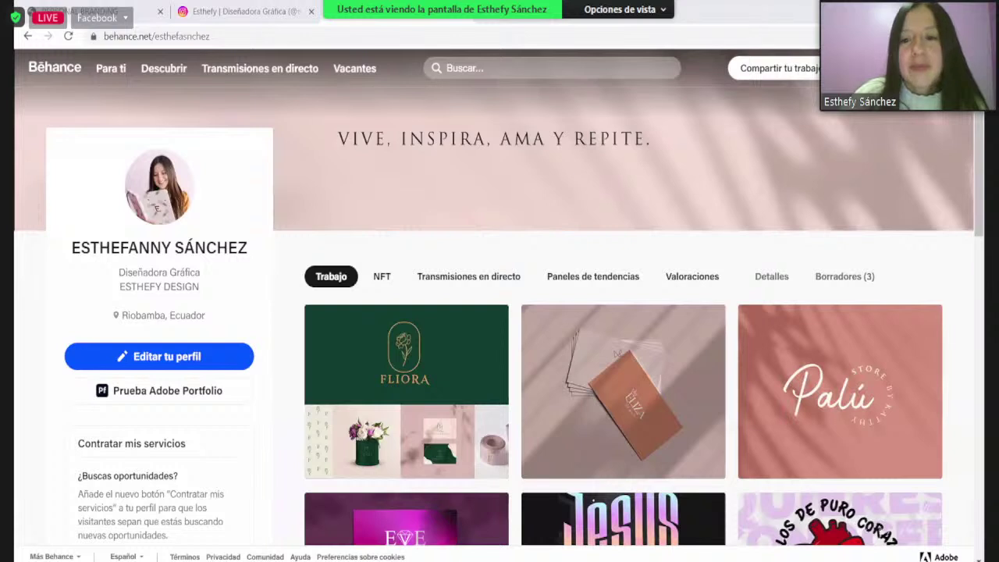
Switch to Illustrator and examine the Fliora logo artboard within the brand presentation.
key("alt+Tab")
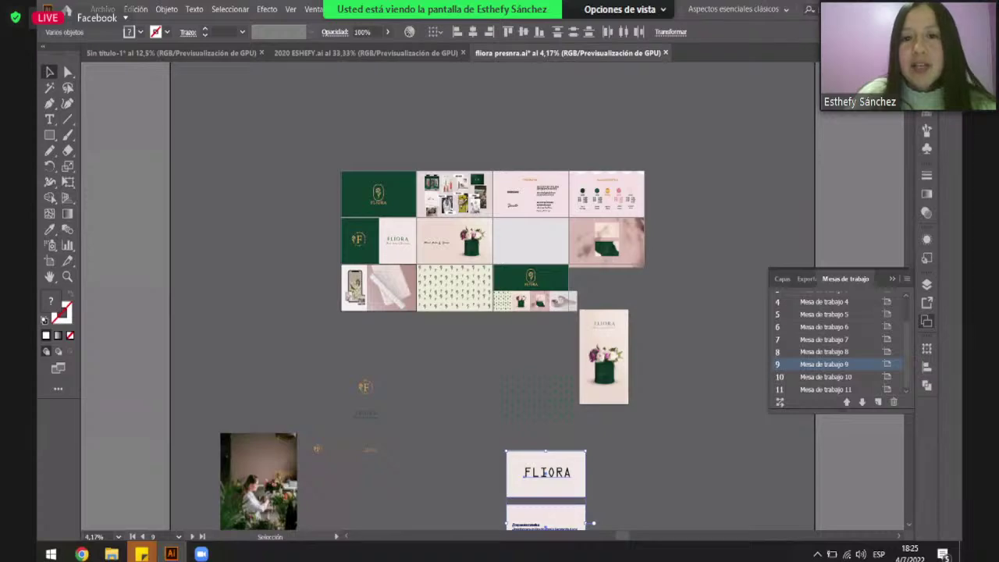
scroll(450, 369, "up", 2, "alt")
scroll(276, 241, "up", 1)
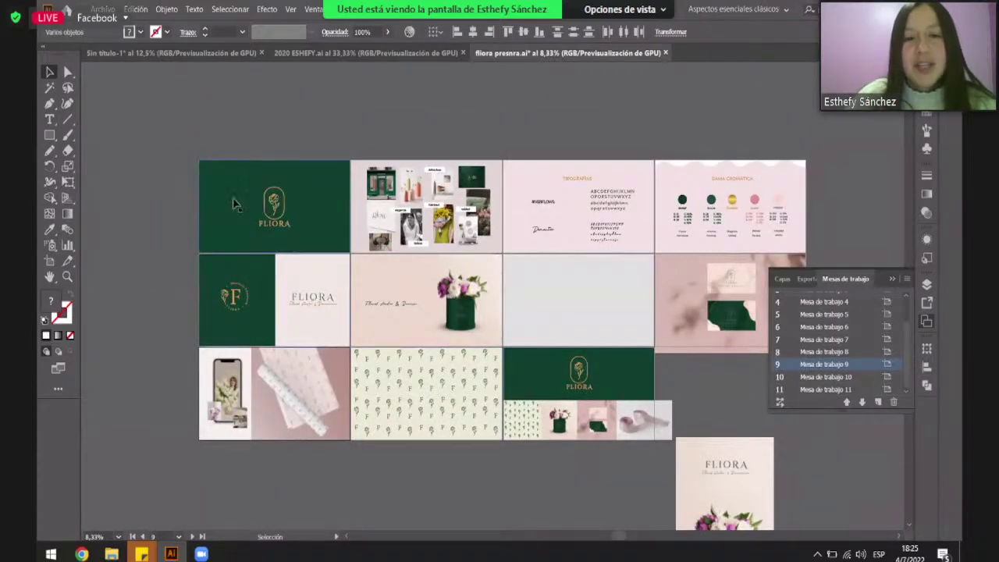
scroll(241, 221, "up", 1, "alt")
scroll(241, 221, "up", 1, "alt")
scroll(238, 242, "up", 1, "alt")
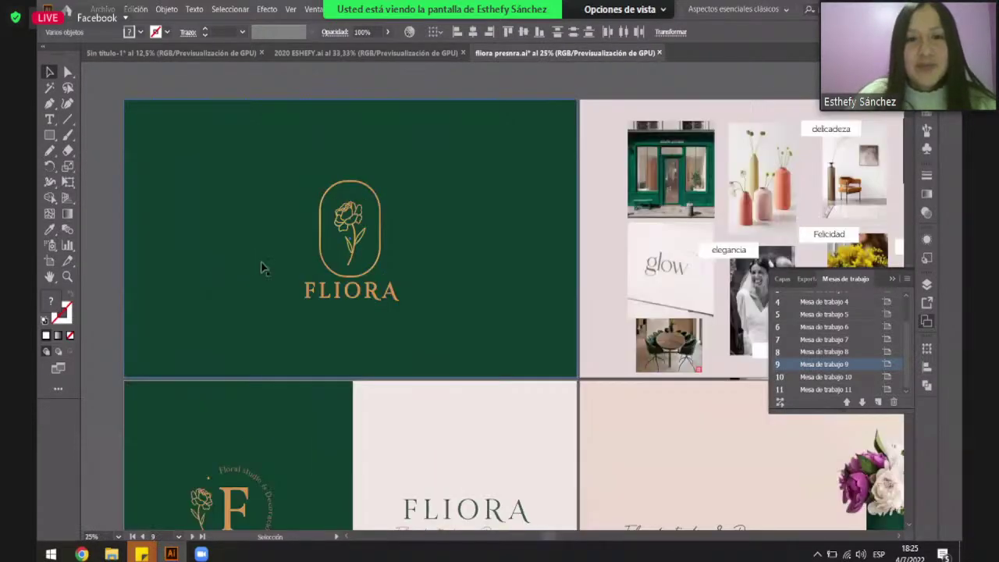
scroll(245, 260, "down", 1, "alt")
scroll(392, 299, "up", 1)
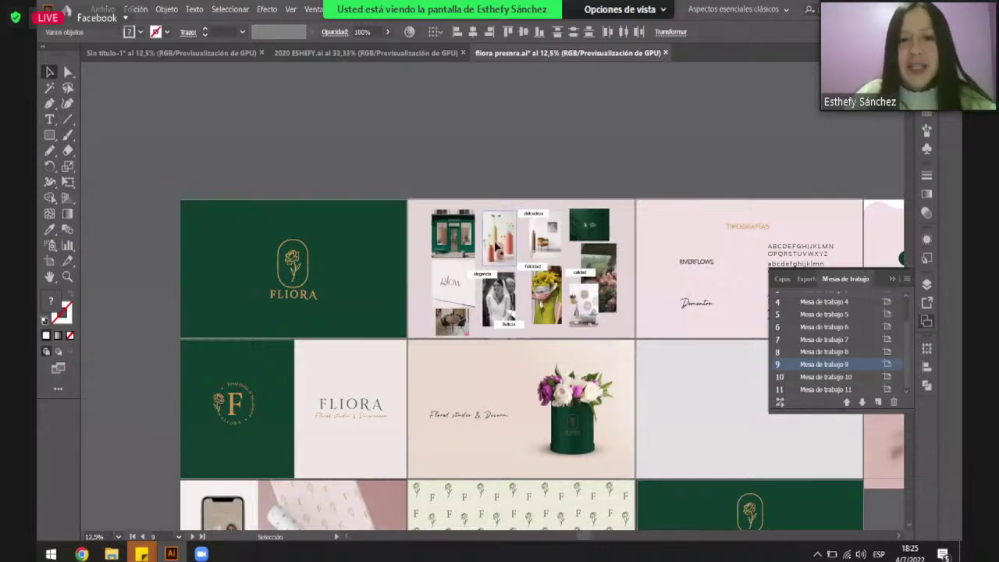
Examine the moodboard artboard of photos and keywords alongside the green Fliora logo artboard.
key("h")
scroll(589, 272, "up", 3)
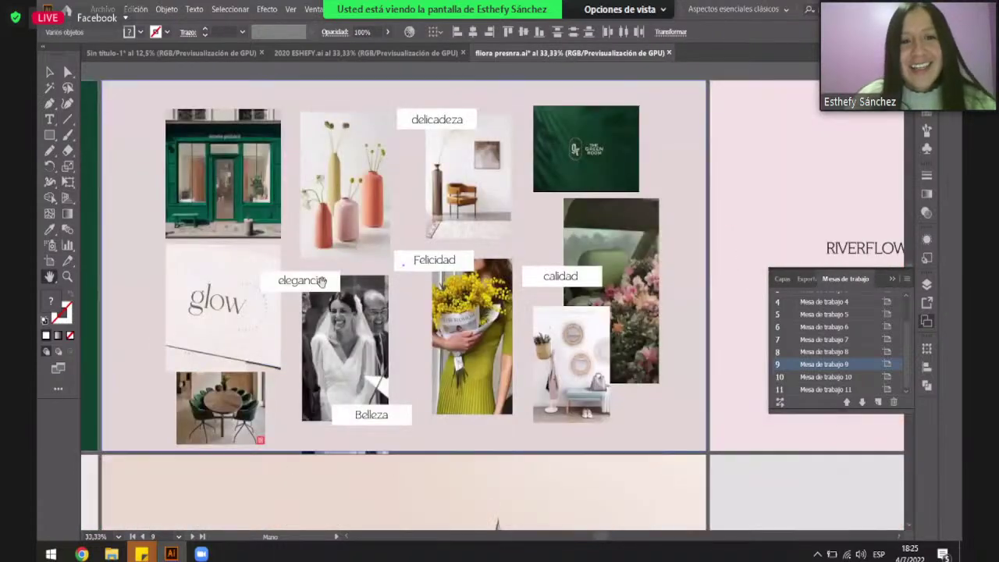
left_click_drag(321, 281, 345, 288)
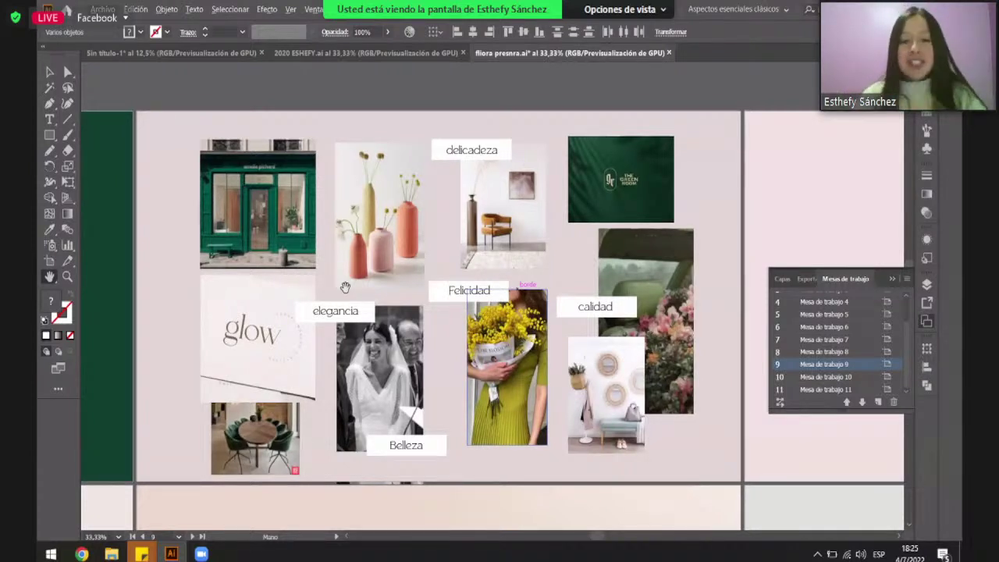
scroll(292, 383, "left", 3)
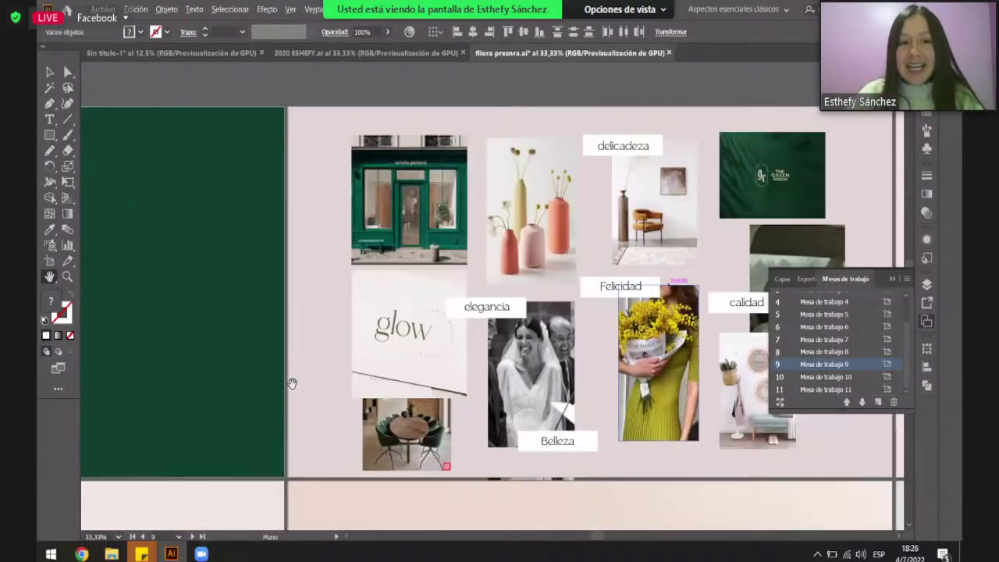
scroll(525, 329, "left", 9)
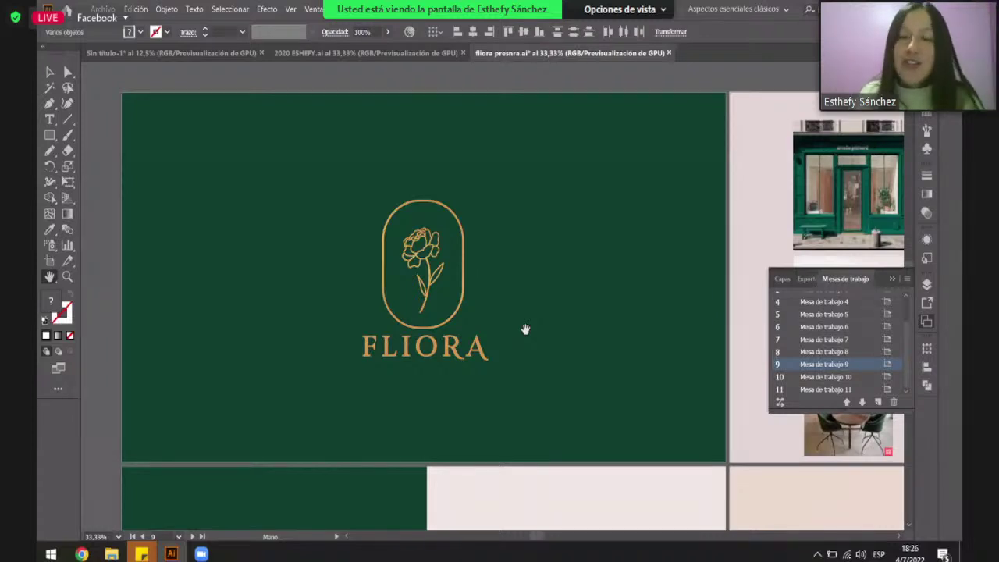
scroll(493, 203, "right", 1)
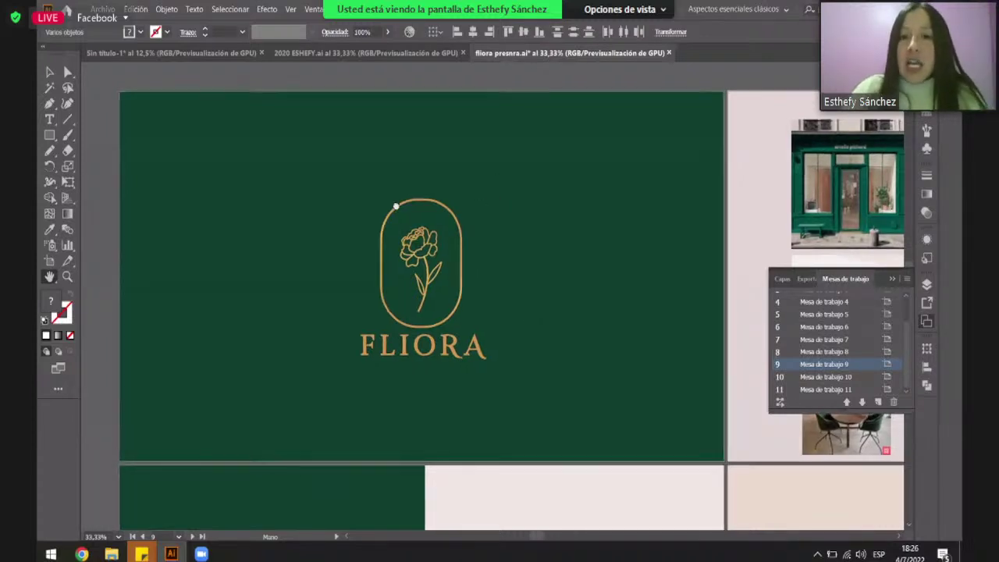
scroll(314, 250, "right", 11)
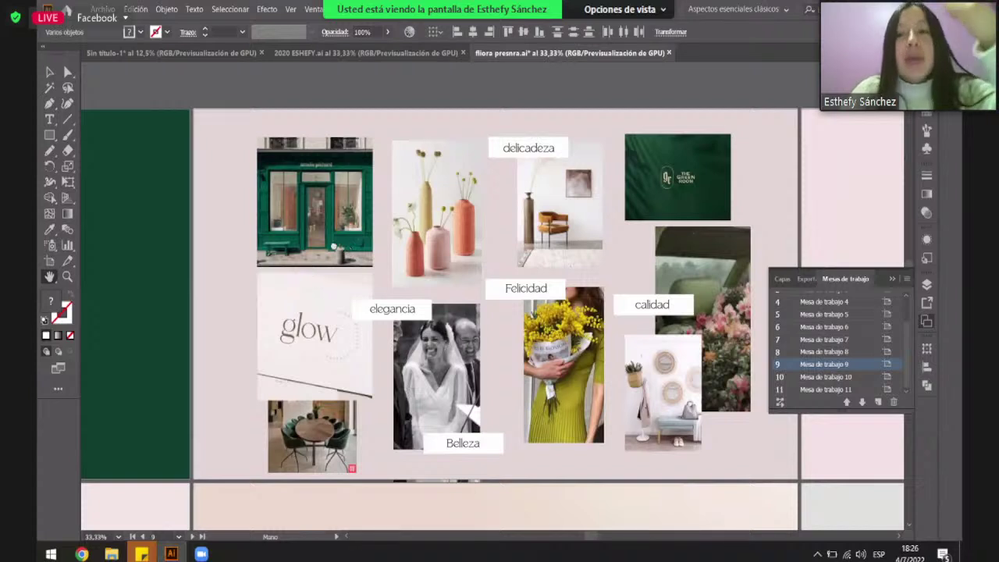
scroll(351, 268, "down", 1)
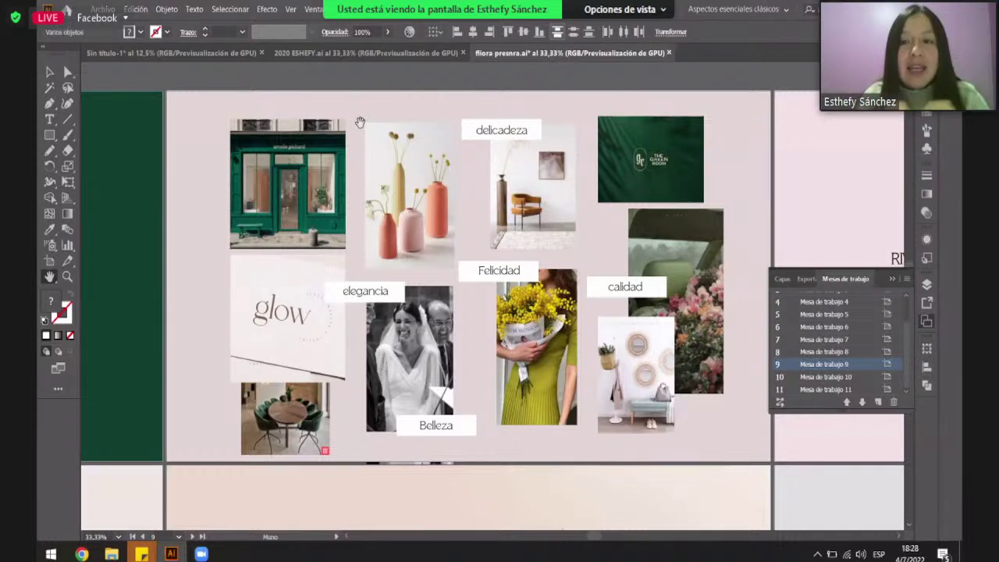
scroll(360, 122, "up", 1)
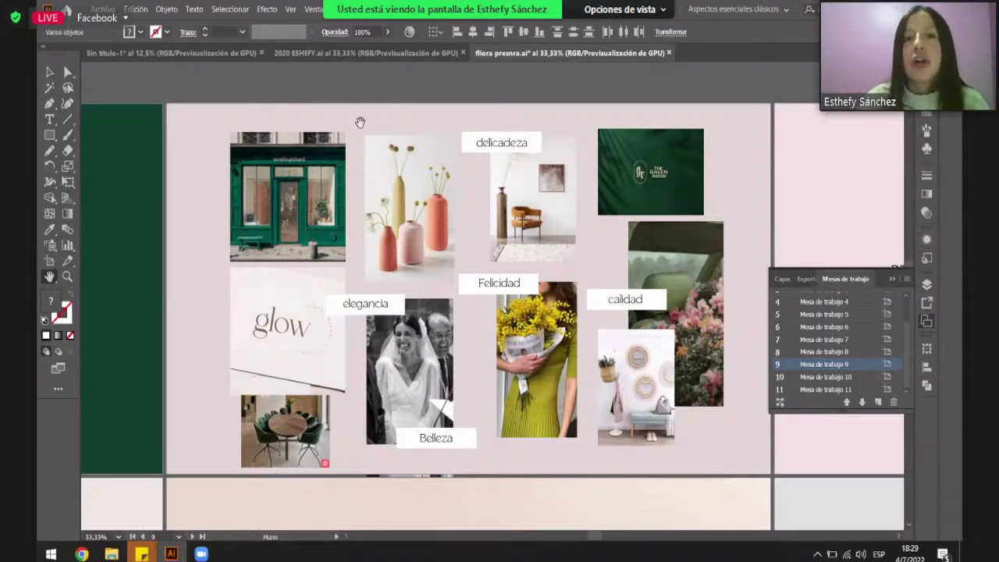
left_click_drag(428, 102, 425, 123)
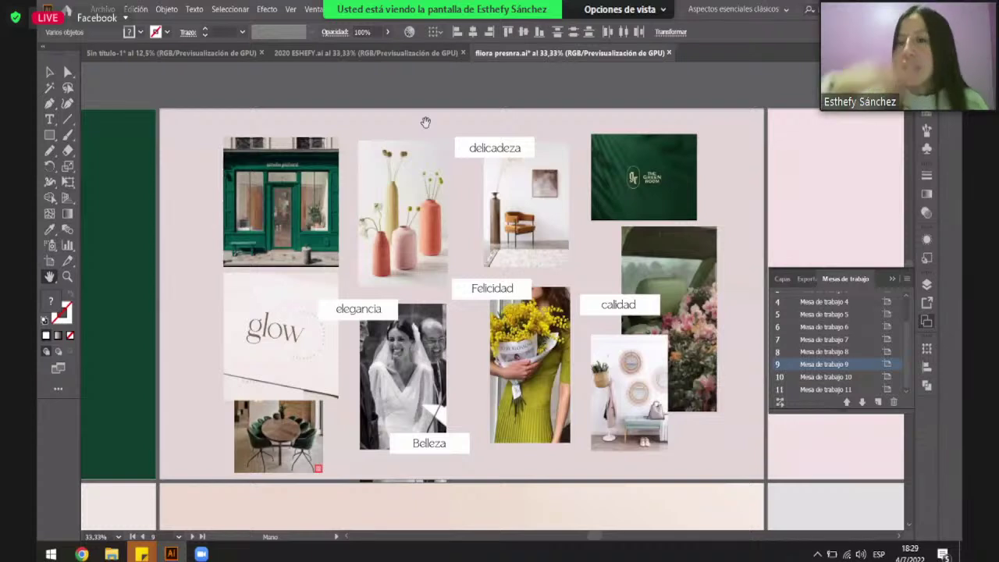
left_click_drag(415, 170, 339, 149)
left_click_drag(389, 196, 409, 229)
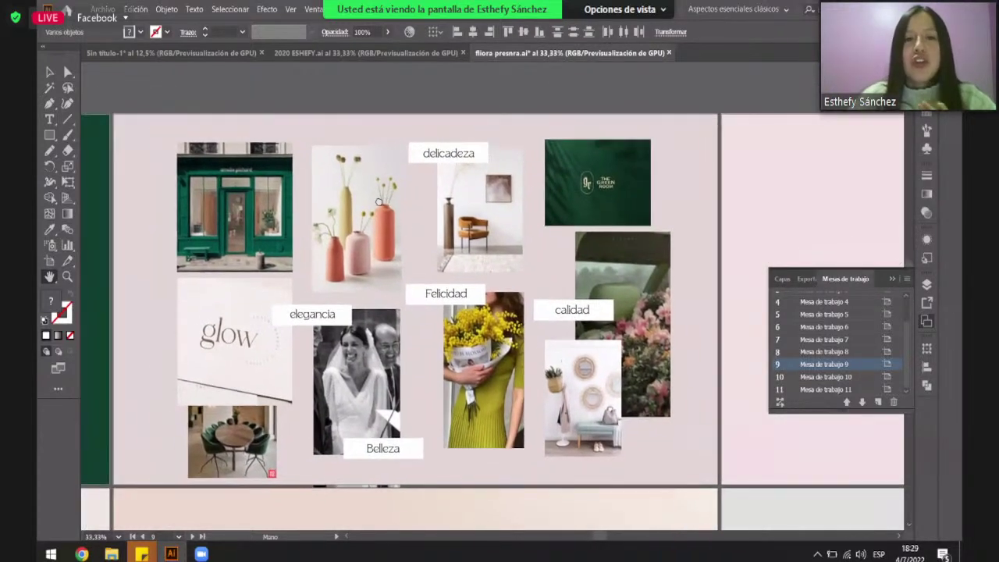
Single out the green storefront, the glow sign and the dining table images in the moodboard's first column.
key("v")
left_click(343, 243)
left_click(235, 234)
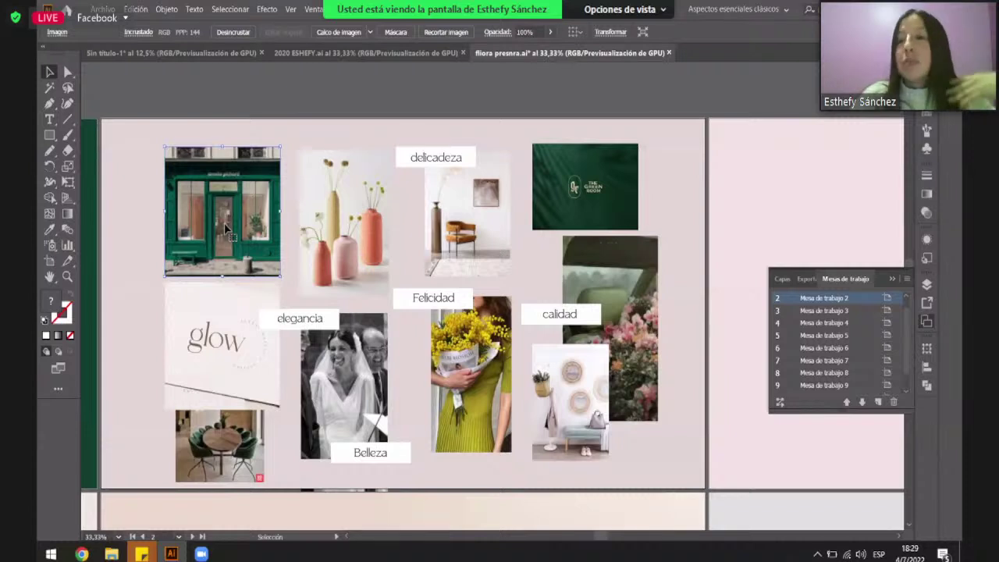
left_click(211, 348)
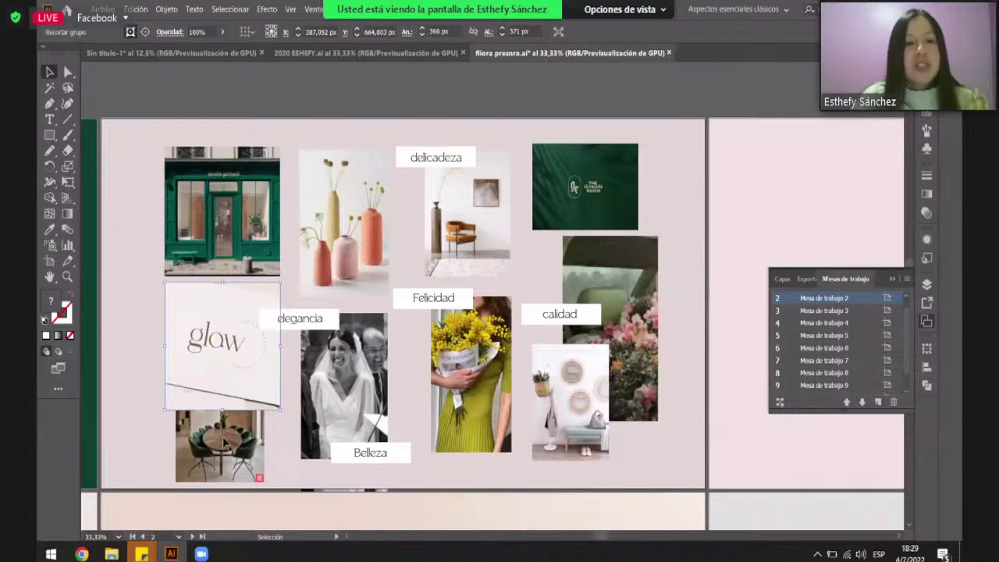
left_click(229, 457)
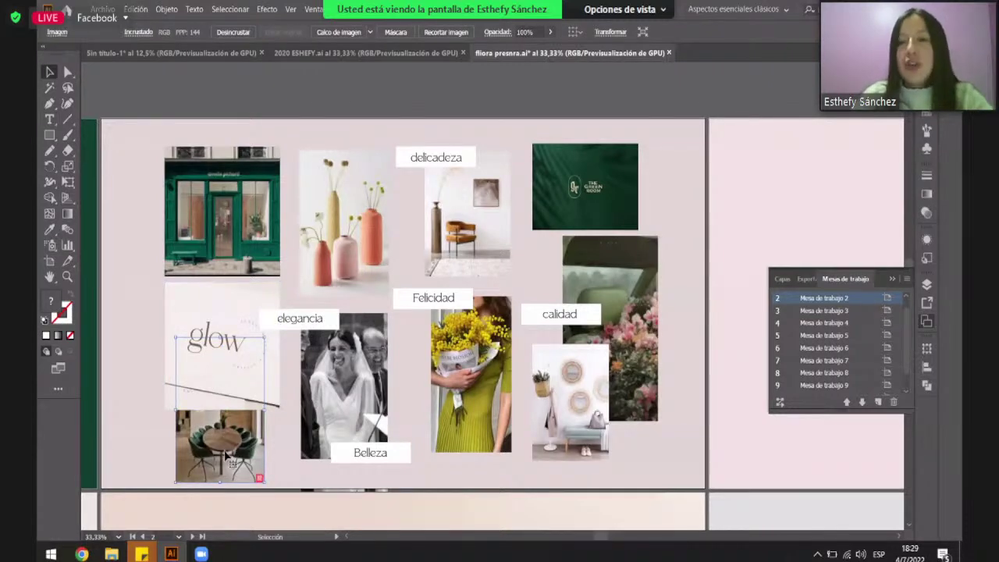
Inspect the dining table photo with green chairs up close, then return to the whole moodboard.
key("ctrl+plus")
key("ctrl+plus")
key("ctrl+plus")
key("ctrl+plus")
key("ctrl+minus")
key("ctrl+minus")
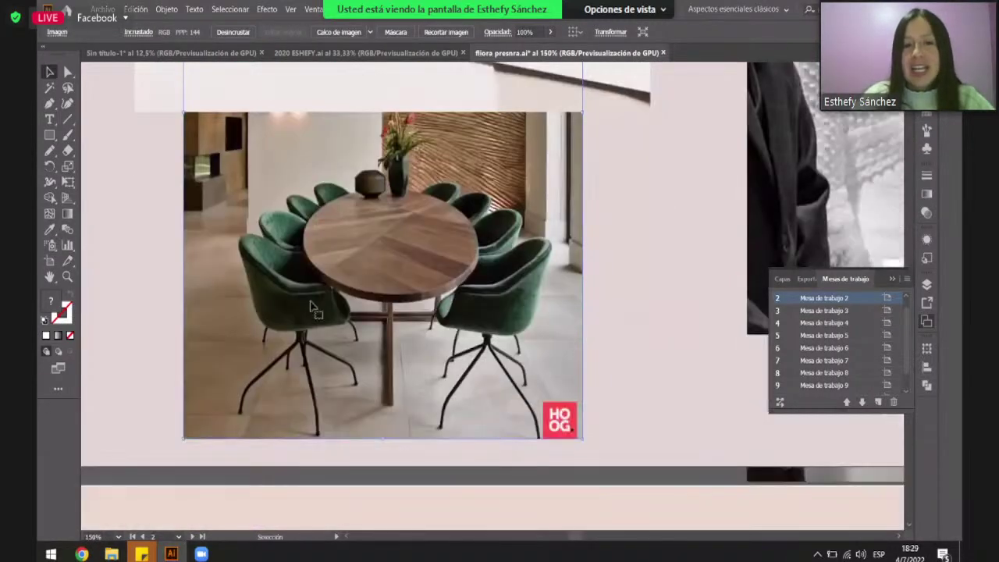
key("ctrl+plus")
key("ctrl+plus")
key("ctrl+plus")
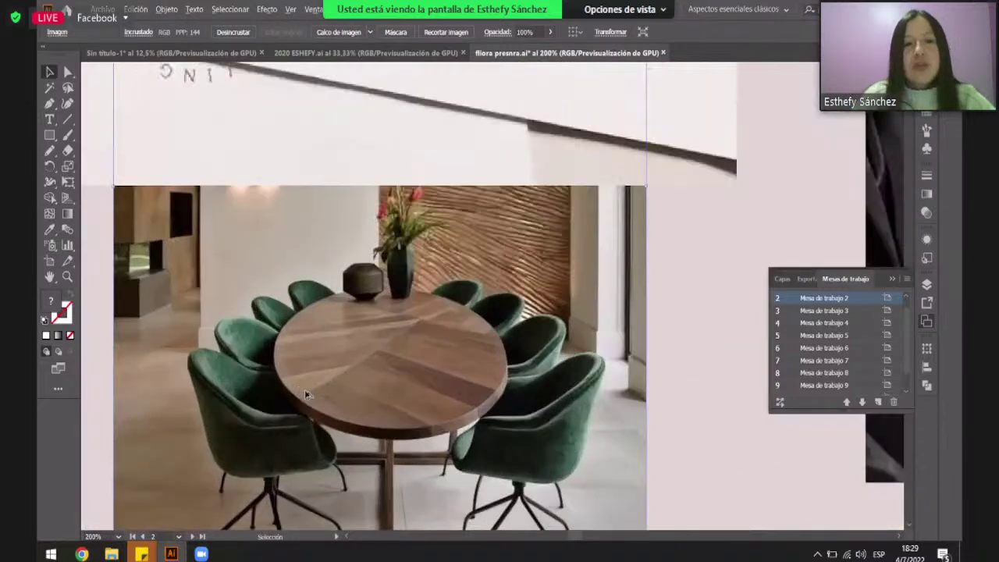
key("ctrl+minus")
key("ctrl+minus")
key("ctrl+plus")
key("ctrl+minus")
key("ctrl+minus")
key("ctrl+minus")
key("ctrl+minus")
key("ctrl+minus")
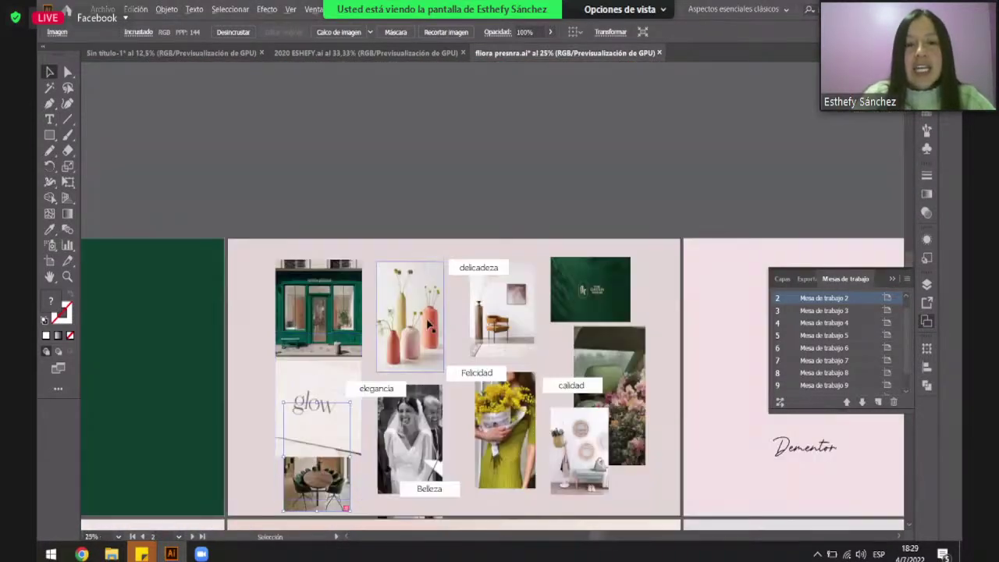
Inspect the coloured vases photo and the armchair photo beside the "delicadeza" label up close.
key("ctrl+plus")
key("ctrl+plus")
key("ctrl+plus")
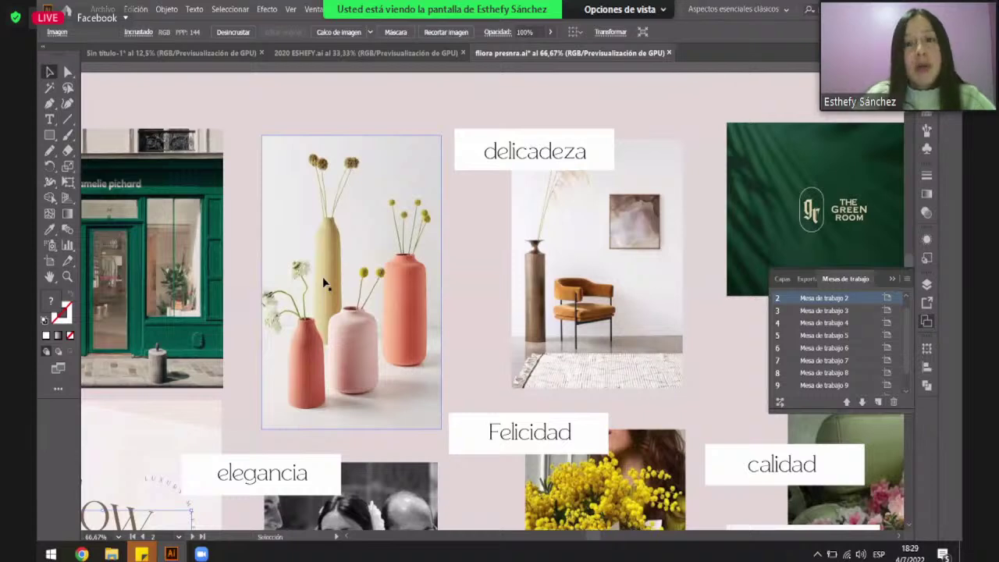
key("ctrl+minus")
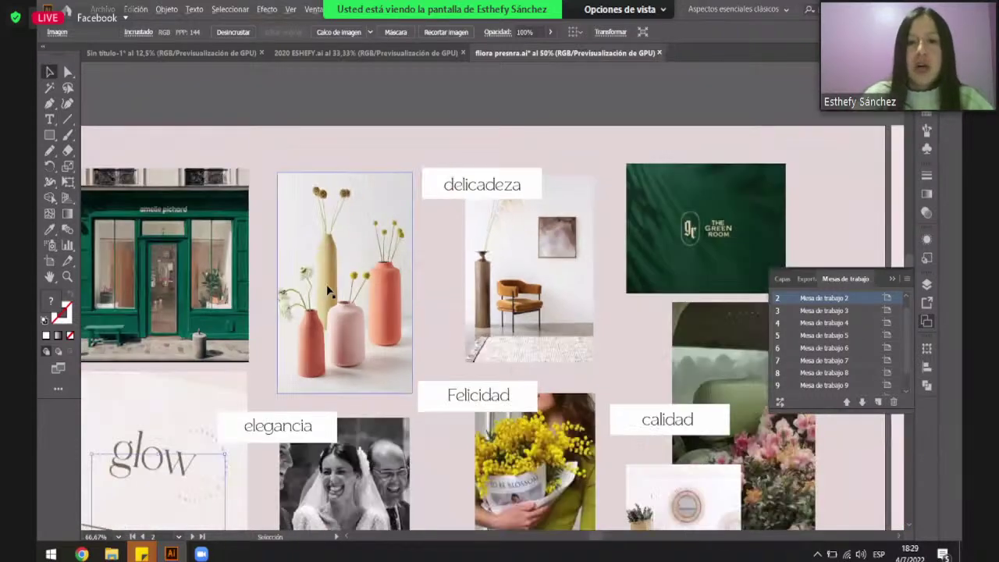
key("ctrl+minus")
key("ctrl+plus")
key("ctrl+plus")
key("ctrl+plus")
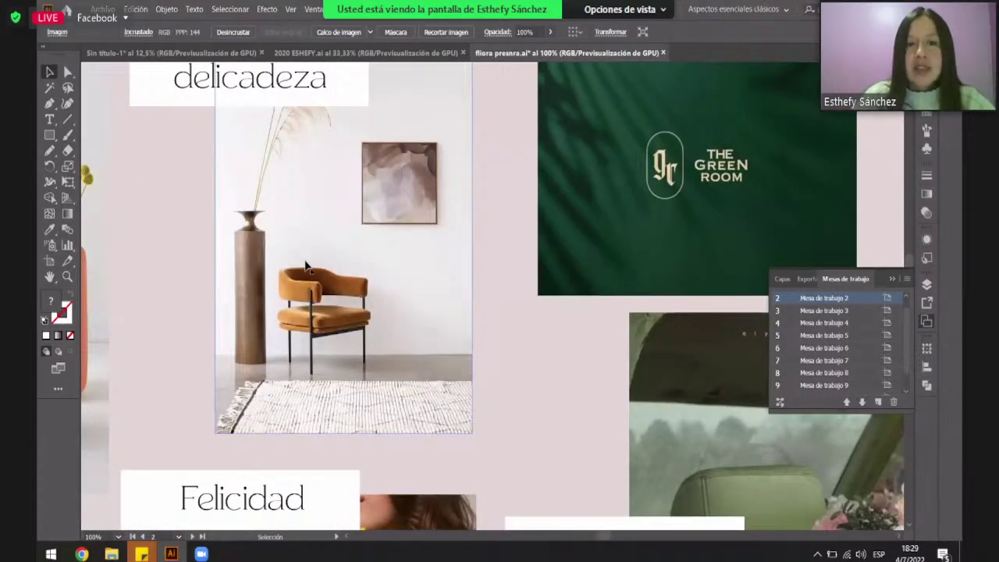
Inspect The Green Room logo image and the photo of the car interior filled with flowers.
scroll(445, 223, "down", 3)
scroll(448, 226, "up", 5)
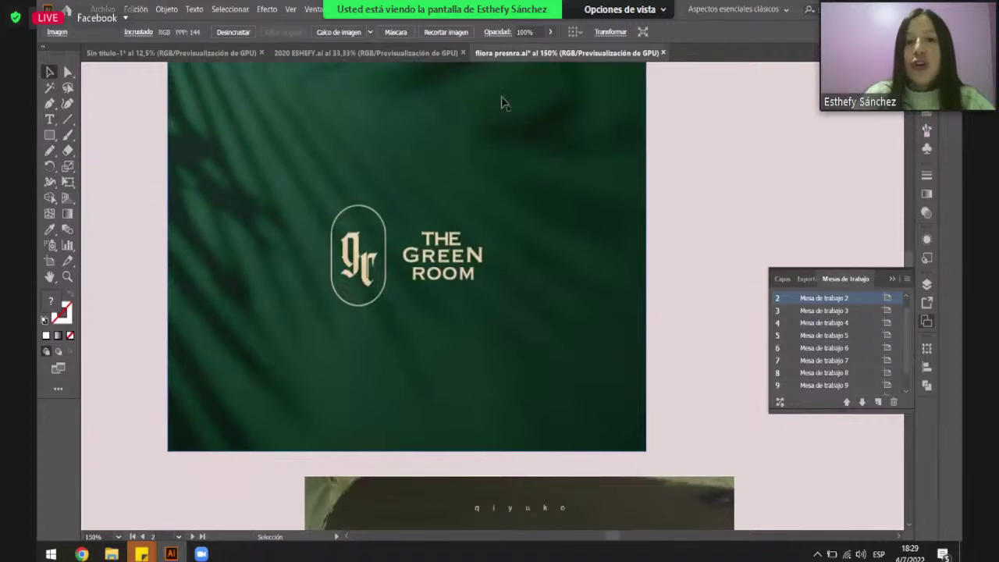
scroll(503, 104, "down", 3)
scroll(473, 207, "up", 3)
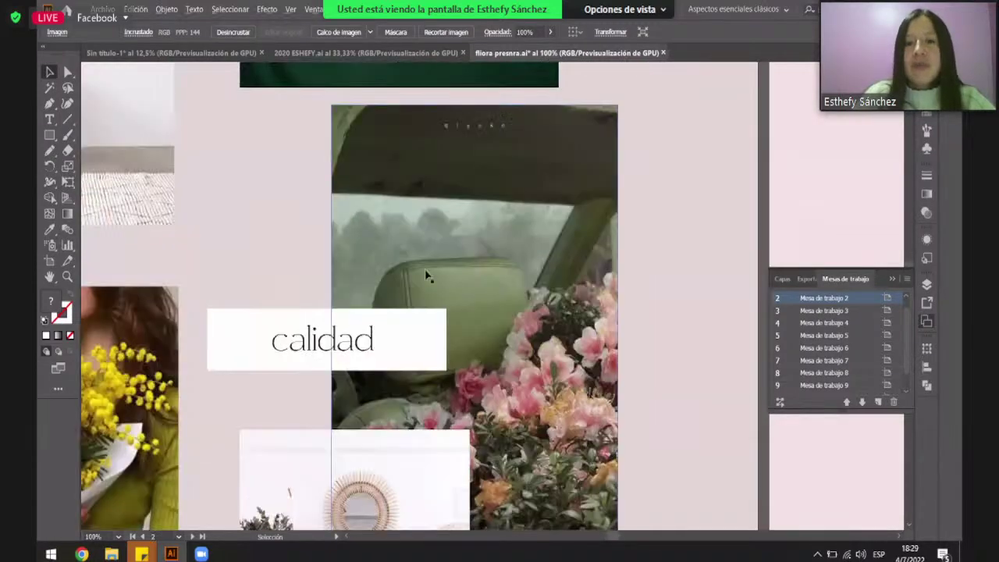
scroll(535, 234, "down", 2)
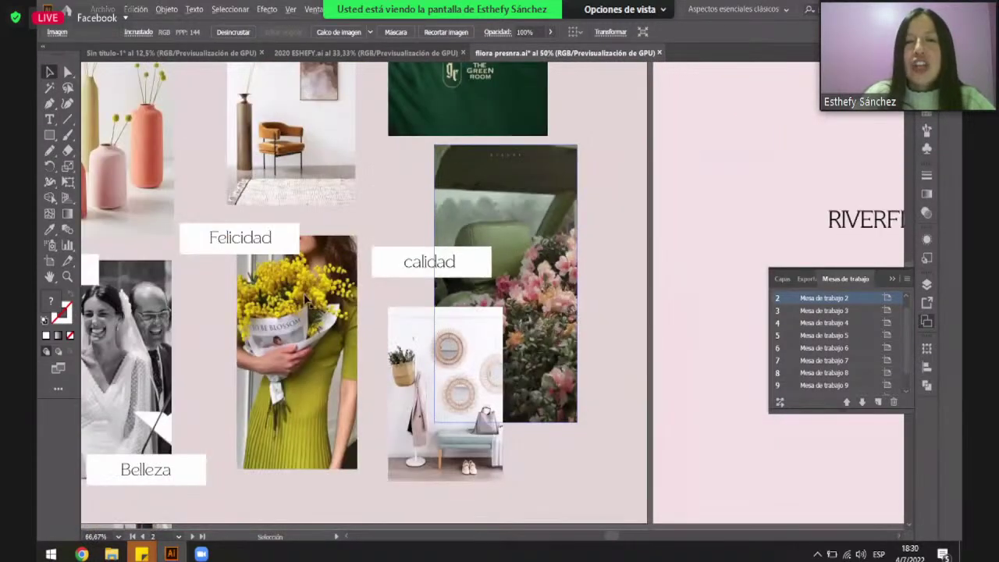
Examine the yellow bouquet photo and the bride photo near the "Felicidad" and "Belleza" labels.
left_click(304, 301)
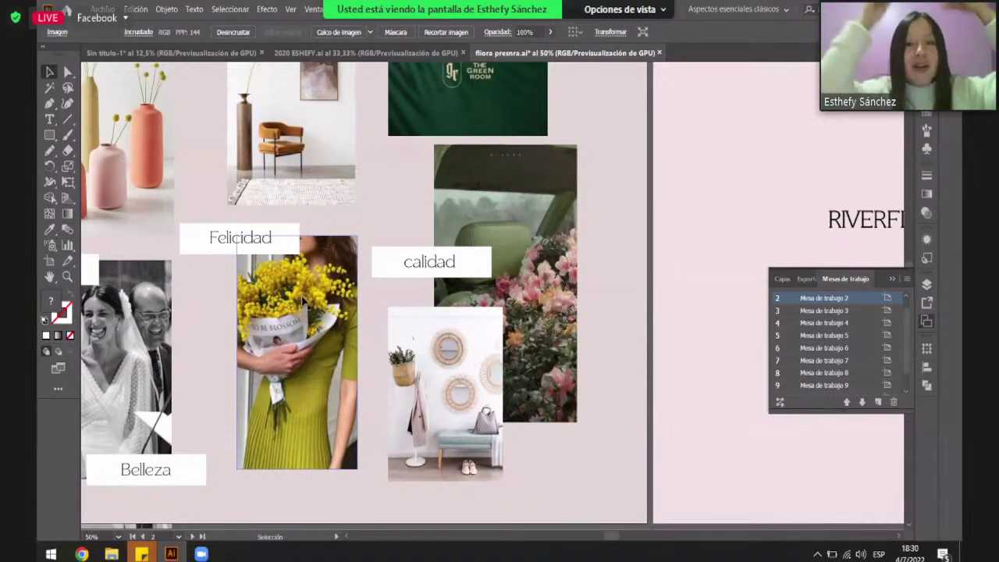
scroll(396, 429, "down", 1)
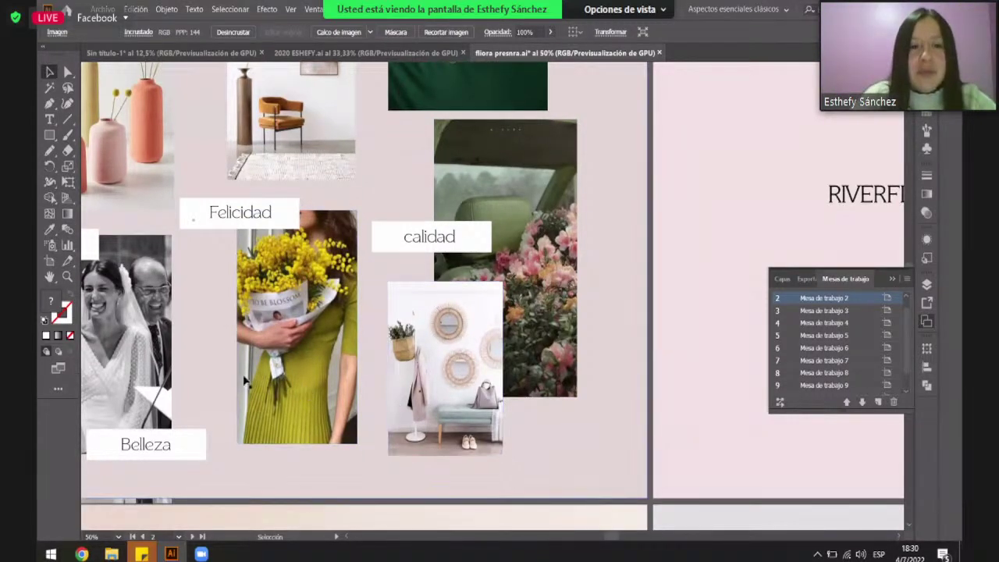
scroll(398, 355, "down", 2)
scroll(397, 355, "up", 1)
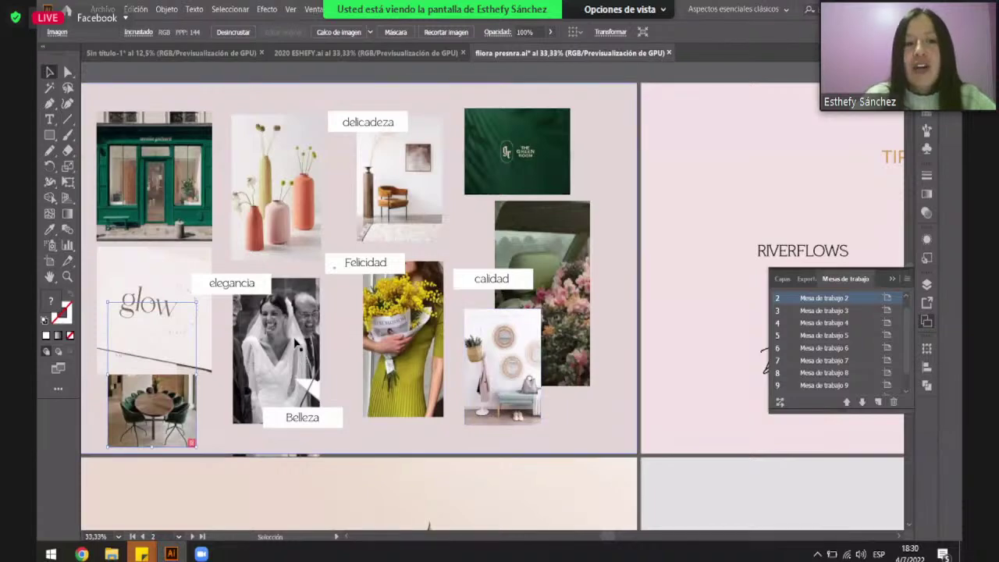
scroll(451, 290, "up", 2)
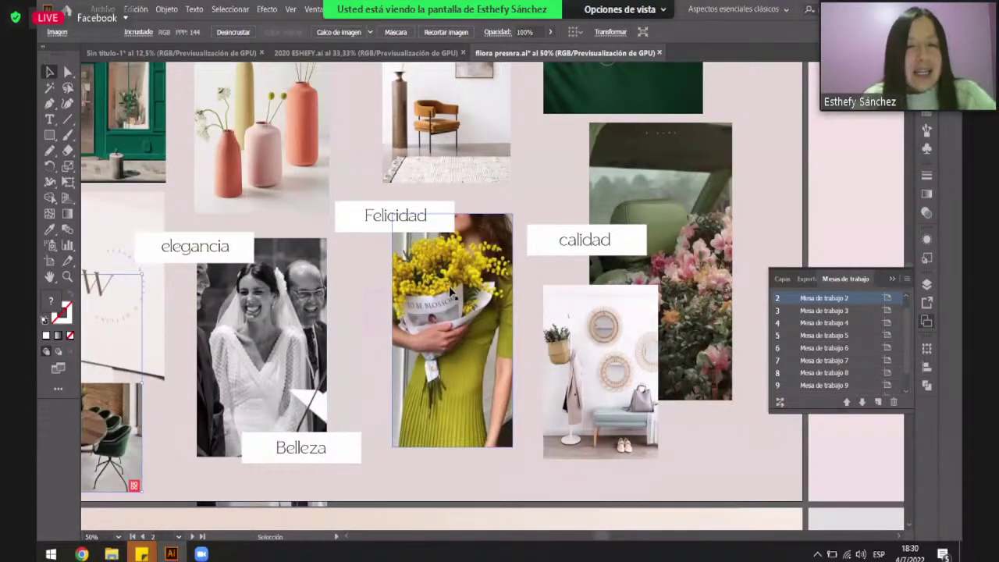
scroll(426, 297, "down", 1)
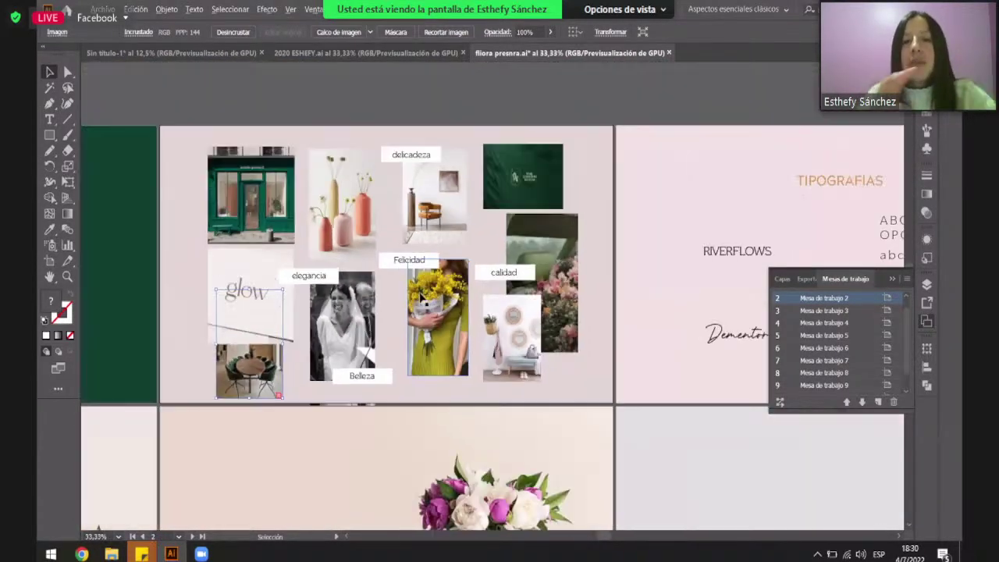
Review the moodboard's images together with the keyword labels, from "elegancia" to "delicadeza".
scroll(249, 258, "up", 1)
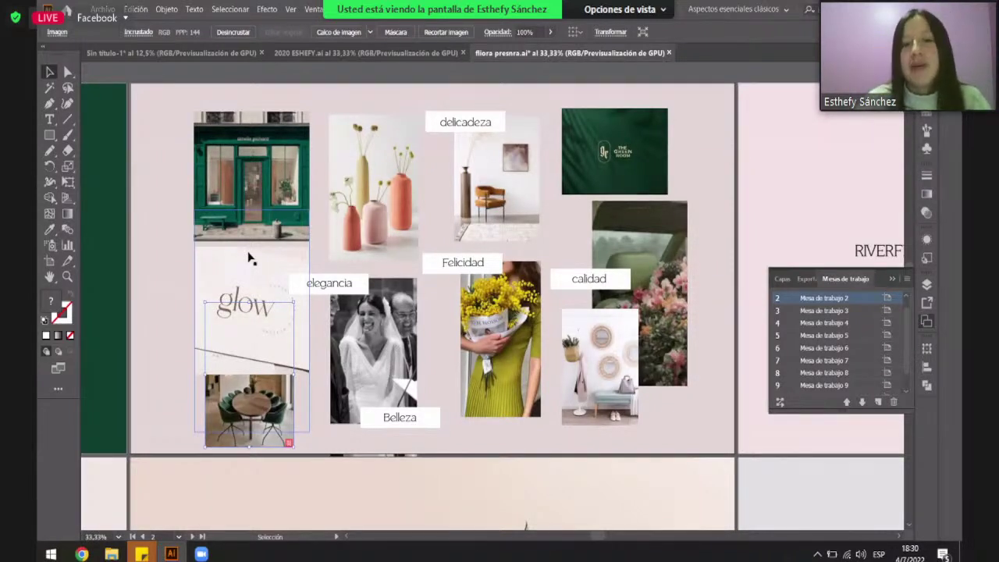
scroll(386, 232, "up", 1)
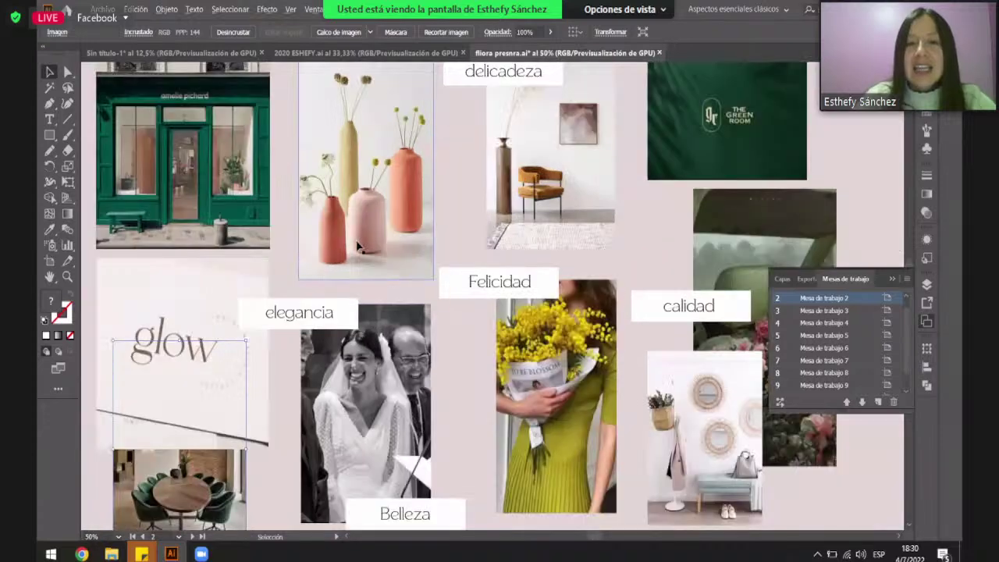
scroll(427, 133, "up", 2)
scroll(428, 133, "right", 1)
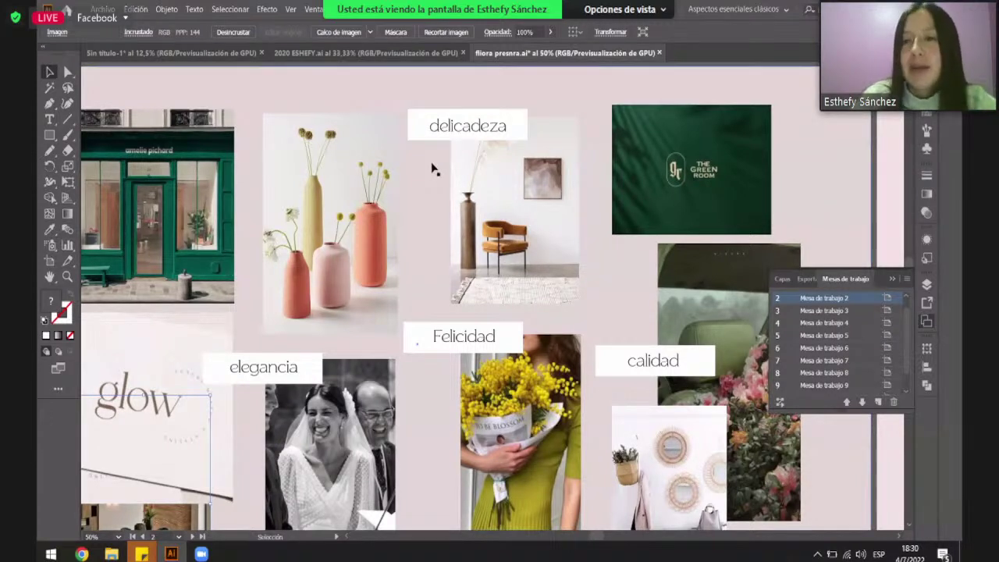
scroll(406, 187, "down", 1)
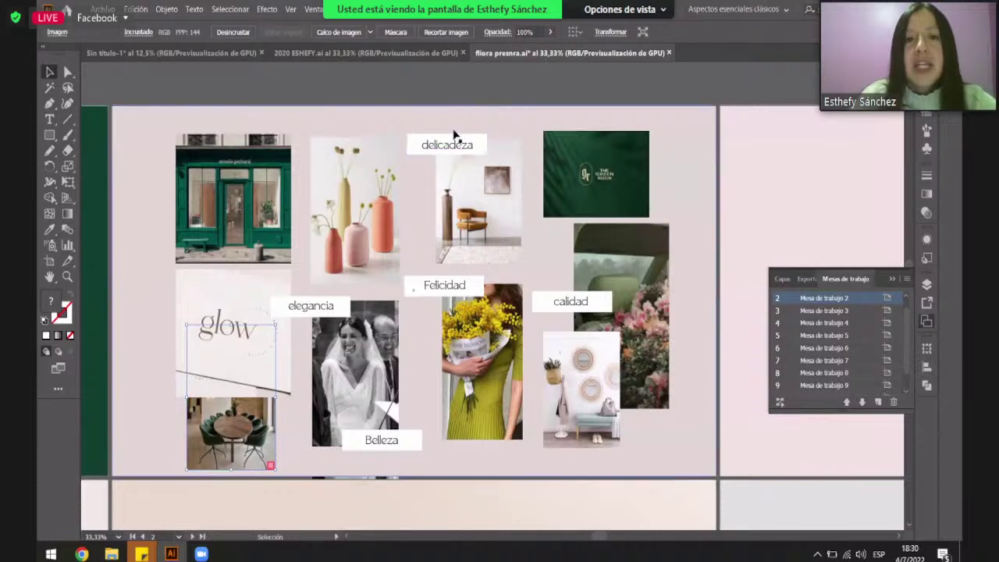
Examine the "delicadeza" label with the armchair and vases photos on the moodboard.
scroll(445, 134, "up", 2)
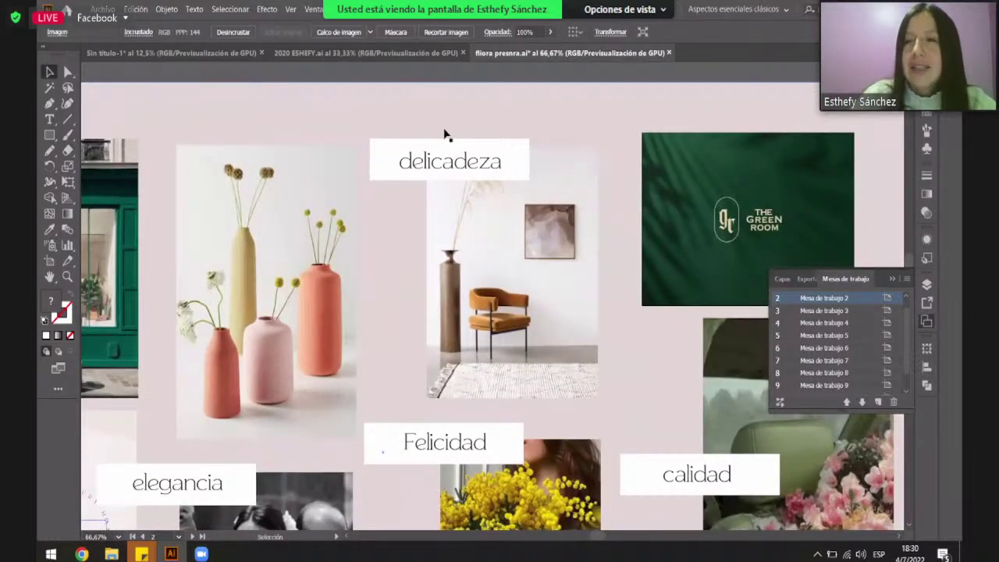
scroll(448, 153, "down", 1)
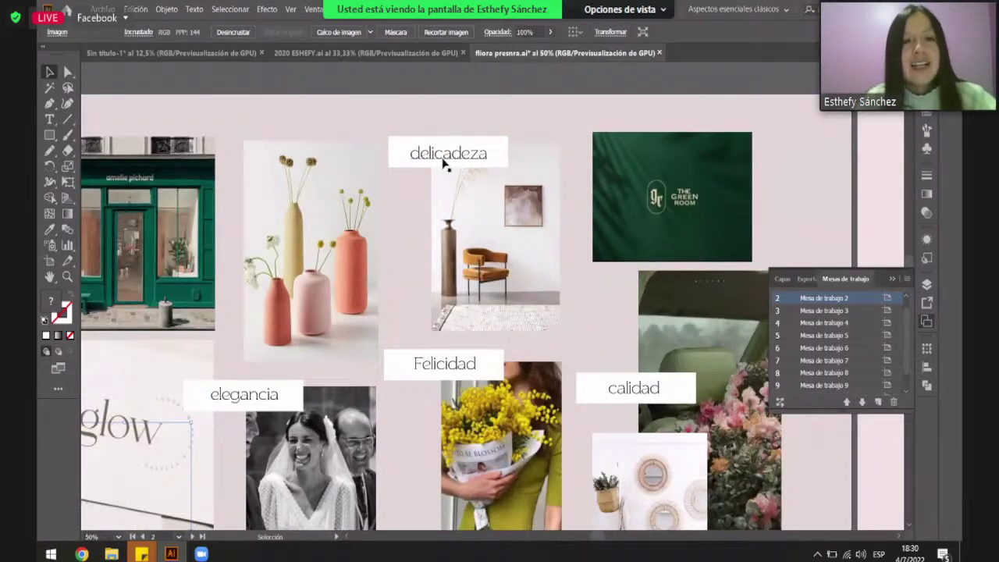
scroll(449, 177, "down", 3)
scroll(495, 245, "down", 1)
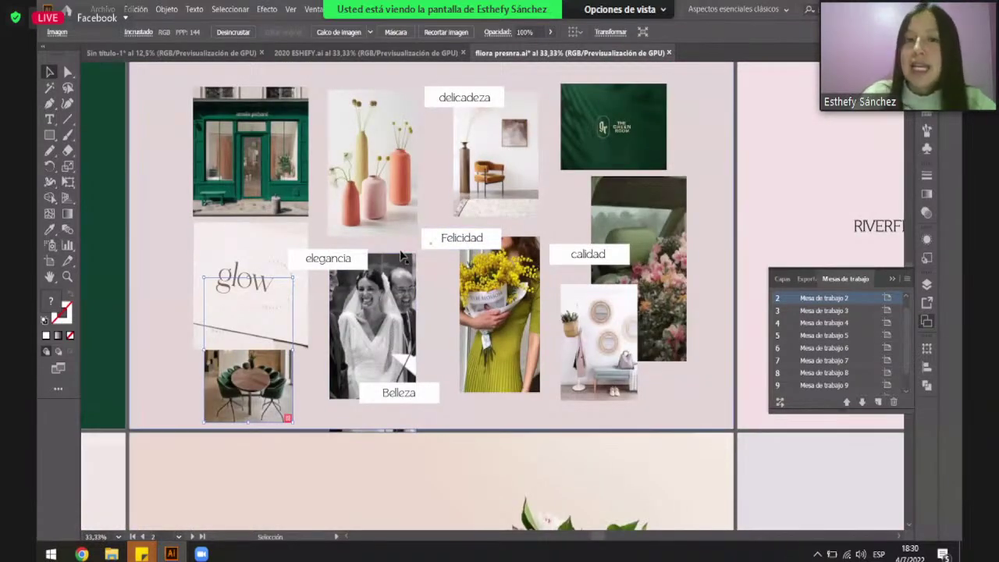
Inspect the bride photo between the "elegancia" and "Belleza" labels up close.
scroll(352, 268, "up", 2)
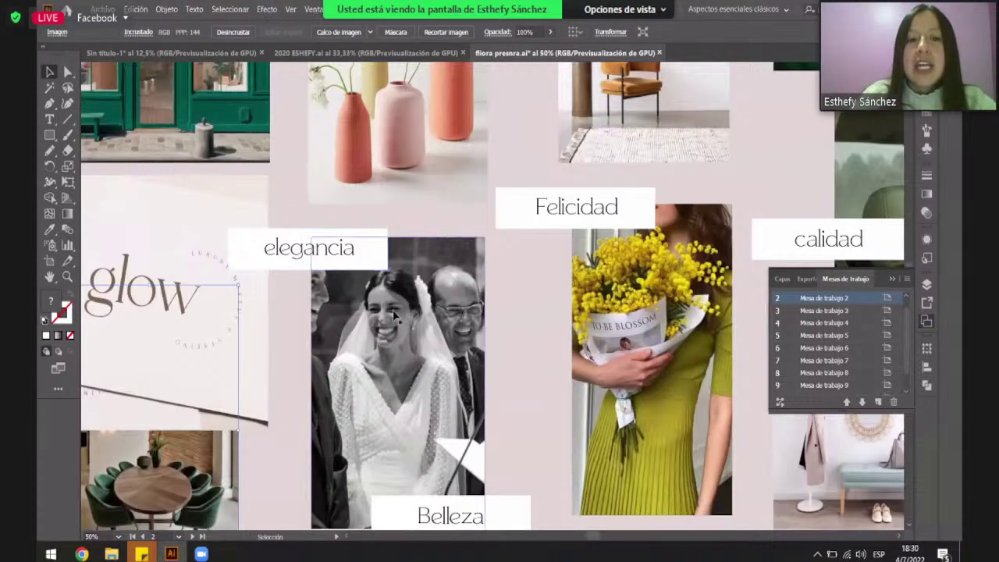
scroll(245, 214, "down", 1)
scroll(250, 205, "down", 2)
scroll(250, 200, "up", 1)
scroll(247, 201, "up", 1)
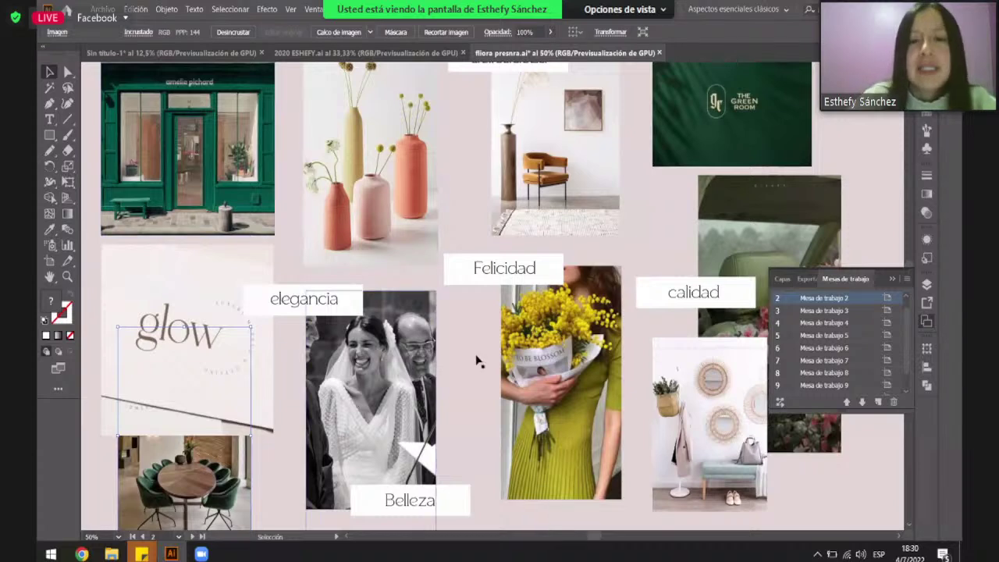
key("h")
scroll(458, 383, "down", 3)
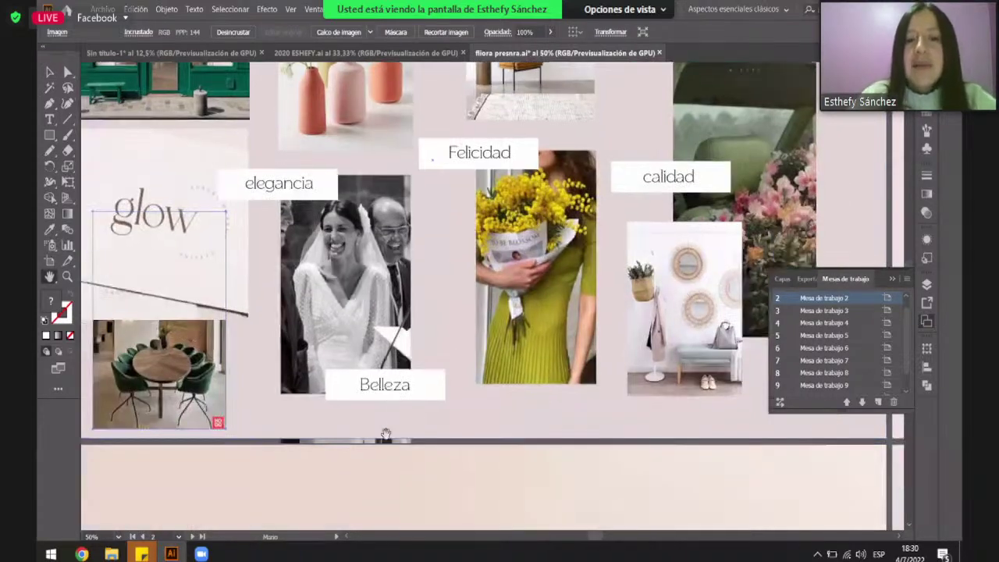
scroll(394, 405, "up", 1)
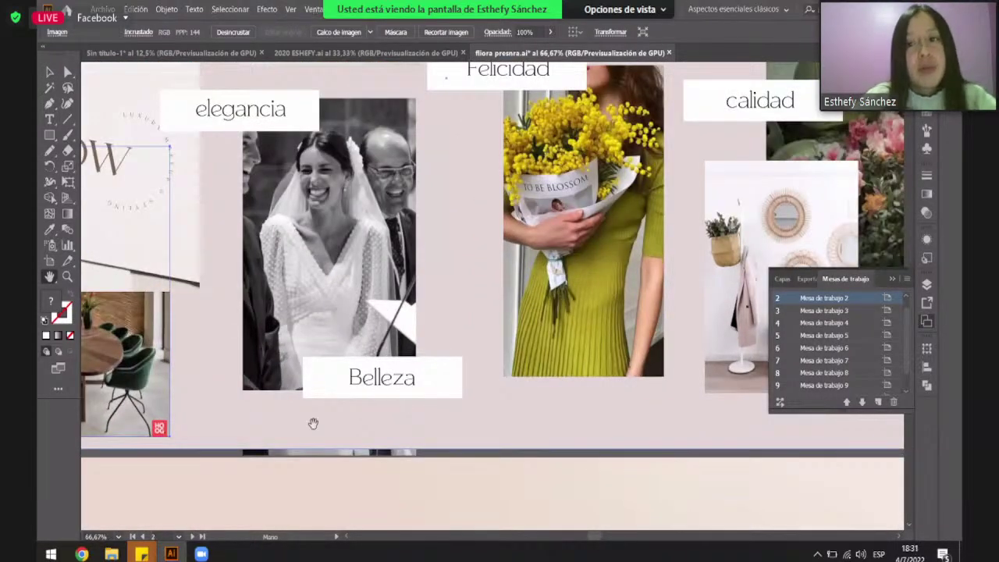
scroll(307, 426, "down", 1)
scroll(420, 319, "down", 1)
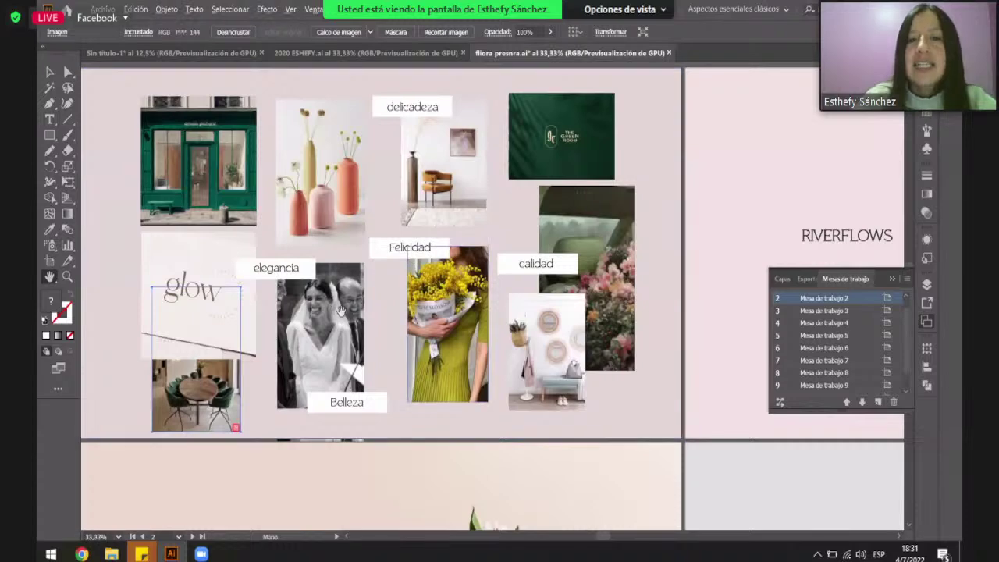
Look over the "Felicidad" label and the photos surrounding it on the moodboard.
scroll(344, 312, "up", 2)
scroll(346, 364, "down", 1)
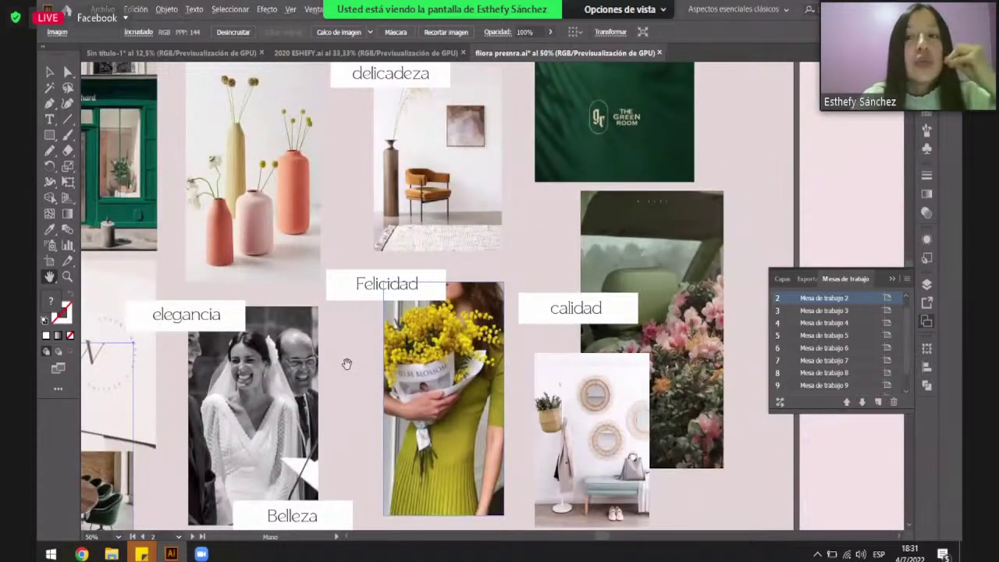
scroll(403, 294, "up", 1)
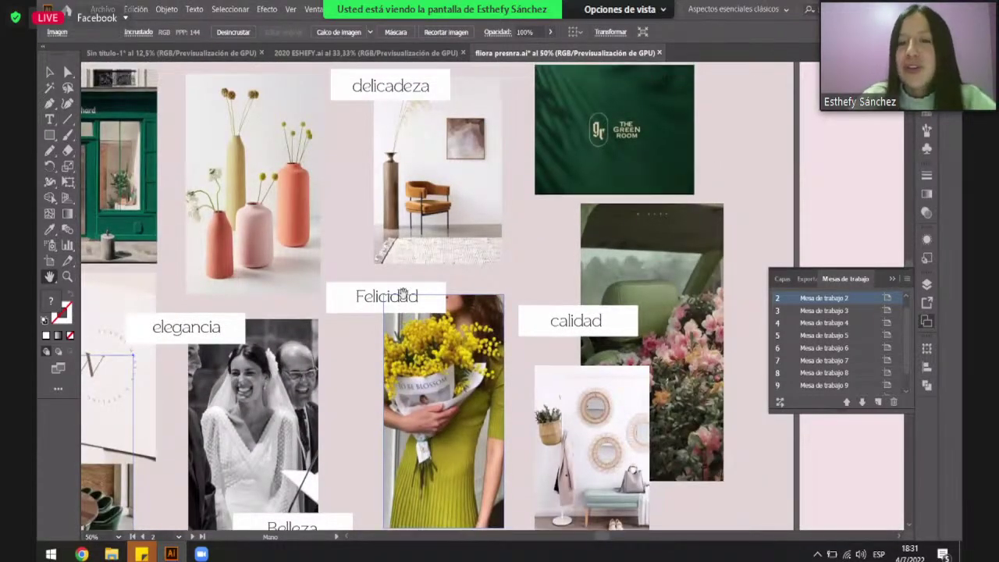
scroll(377, 278, "up", 2)
scroll(375, 279, "down", 2)
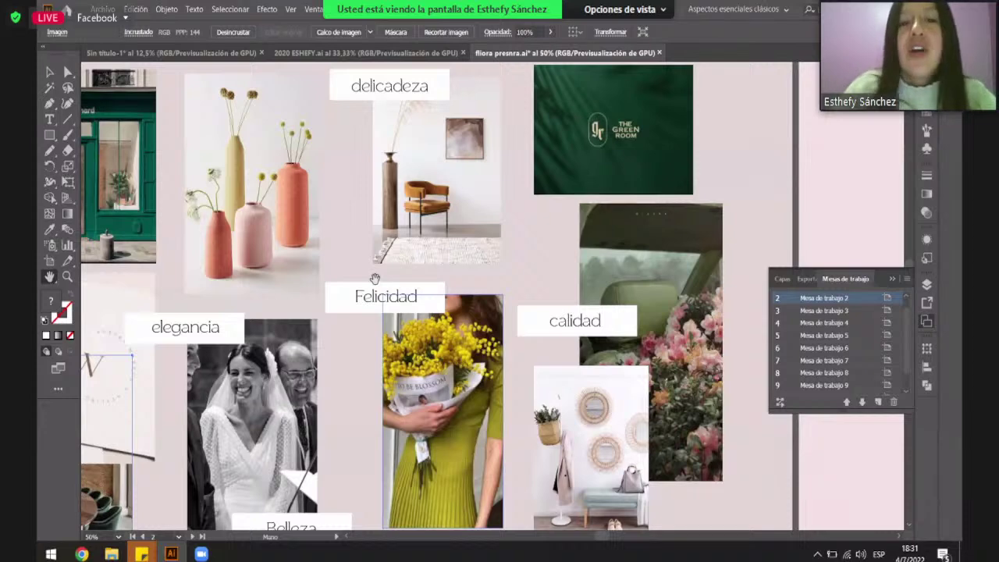
Examine the "calidad" label with the flower-filled car and round mirrors photos, and review the whole moodboard.
scroll(385, 338, "right", 3)
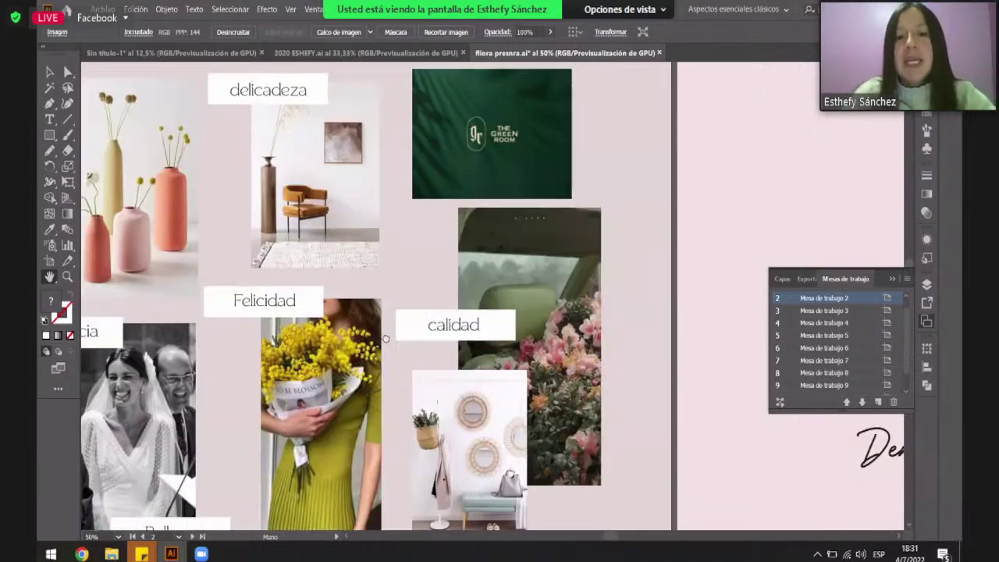
scroll(395, 395, "down", 3)
scroll(464, 382, "left", 3)
scroll(507, 426, "up", 3)
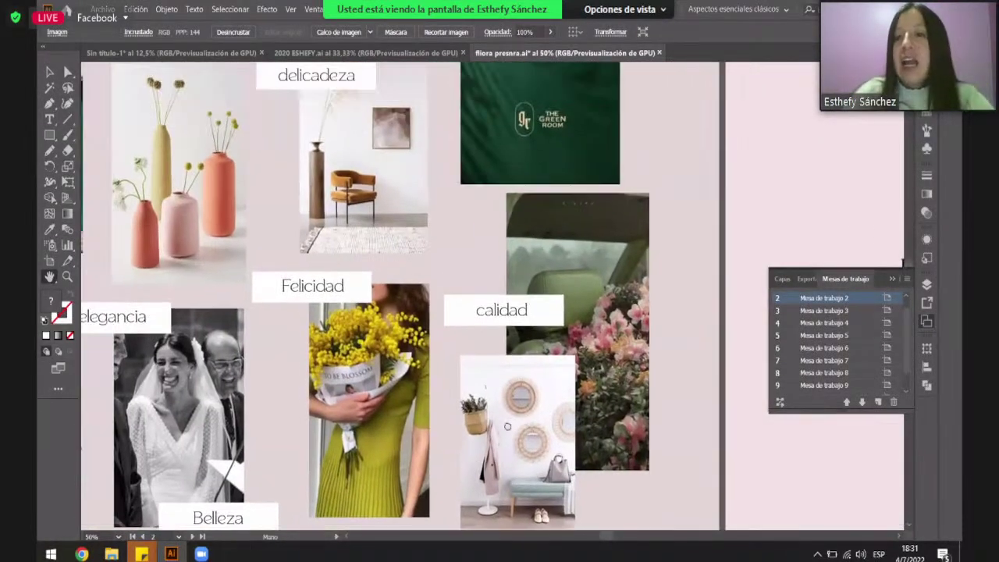
scroll(453, 404, "down", 1)
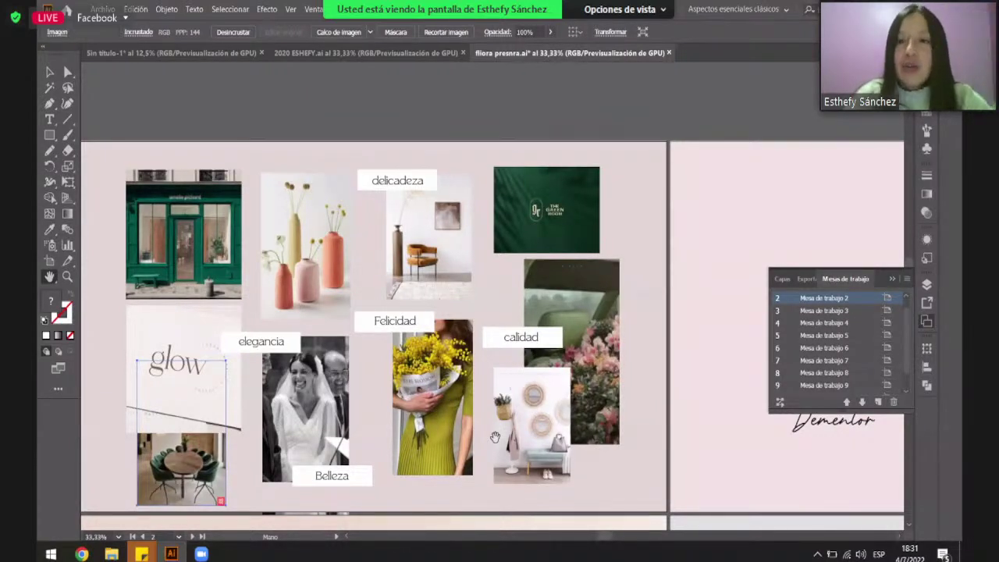
scroll(397, 364, "down", 1)
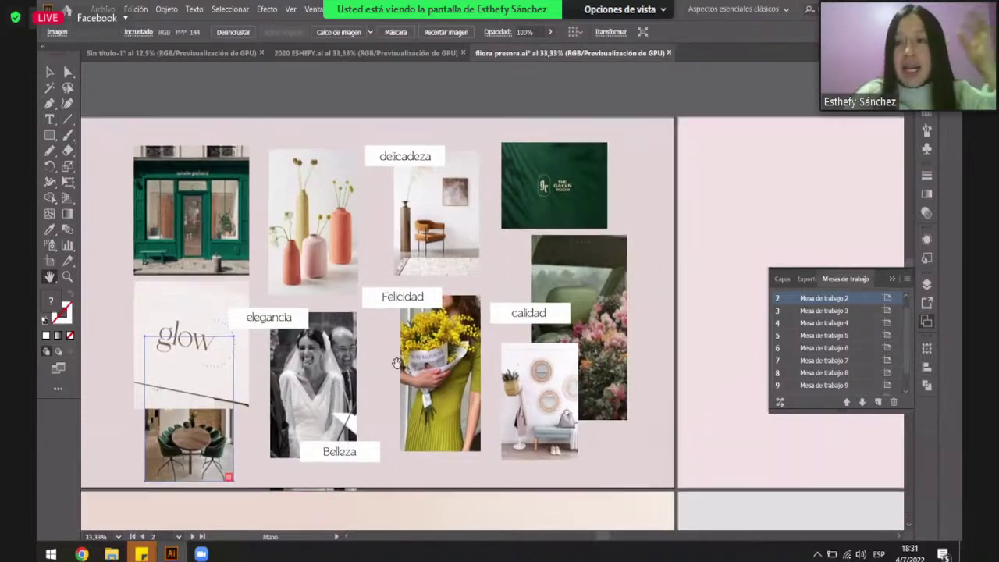
scroll(419, 359, "down", 1)
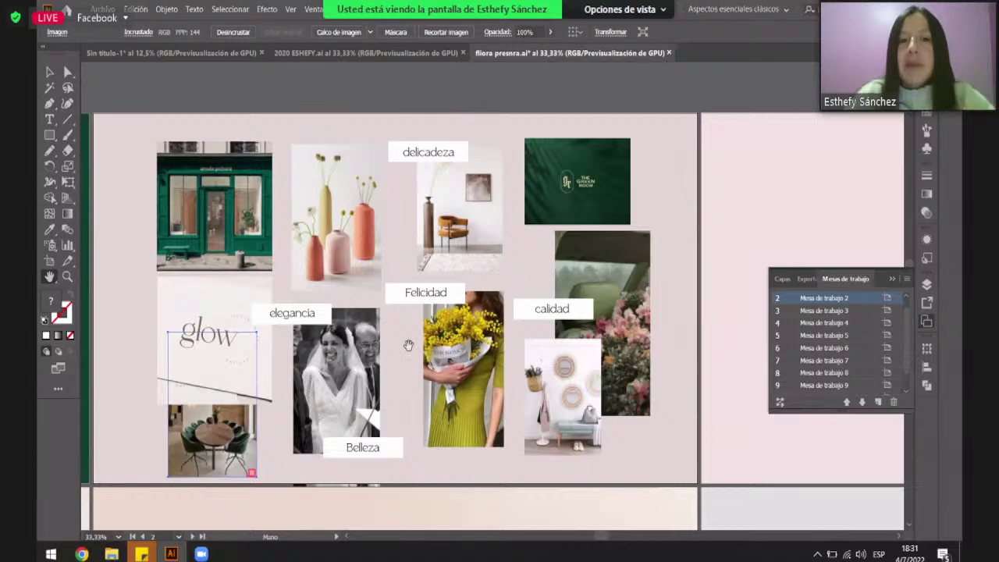
Inspect the "Felicidad" label and the yellow bouquet photo beneath it up close.
scroll(417, 307, "up", 4)
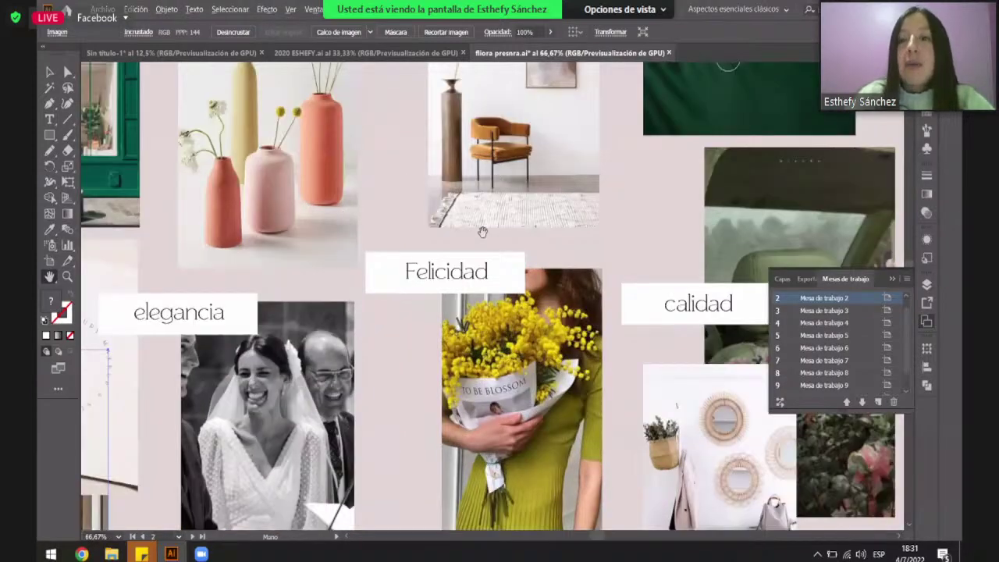
scroll(390, 220, "down", 2)
scroll(390, 223, "up", 3)
scroll(390, 246, "down", 1)
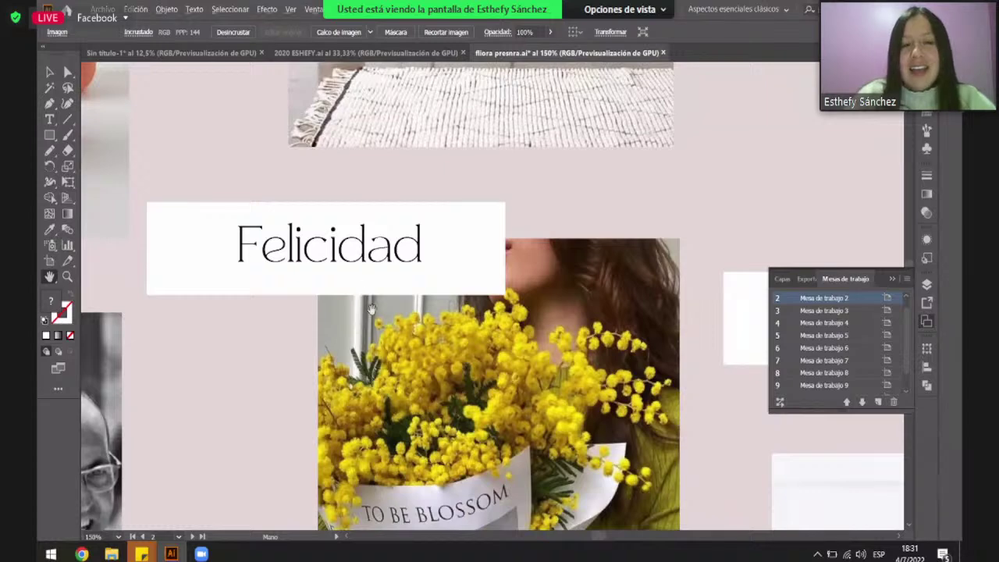
scroll(382, 297, "up", 1)
scroll(437, 299, "down", 2)
scroll(449, 299, "down", 2)
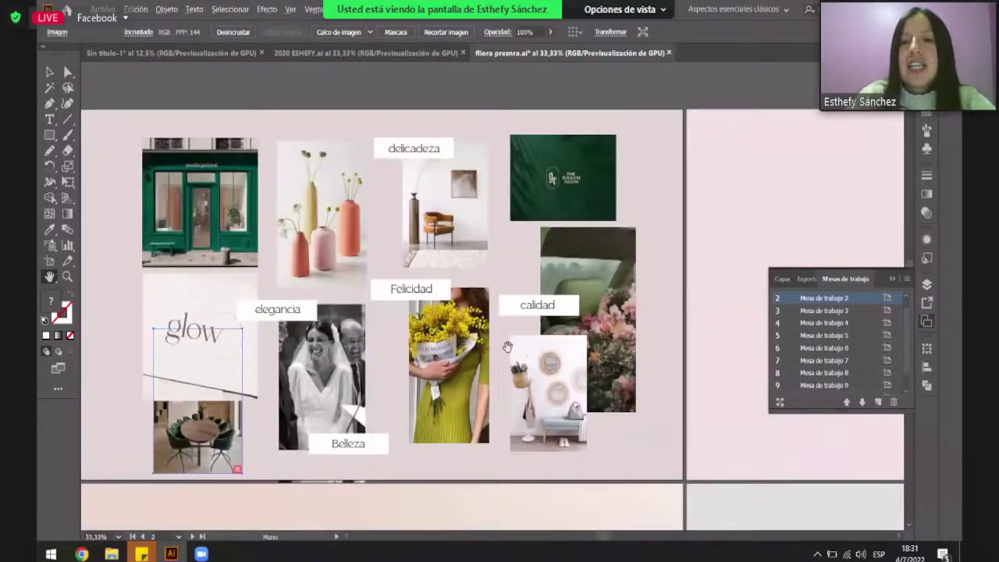
Examine the "calidad", "delicadeza" and "elegancia" labels up close along with their neighbouring photos.
scroll(546, 234, "up", 2)
scroll(527, 295, "up", 2)
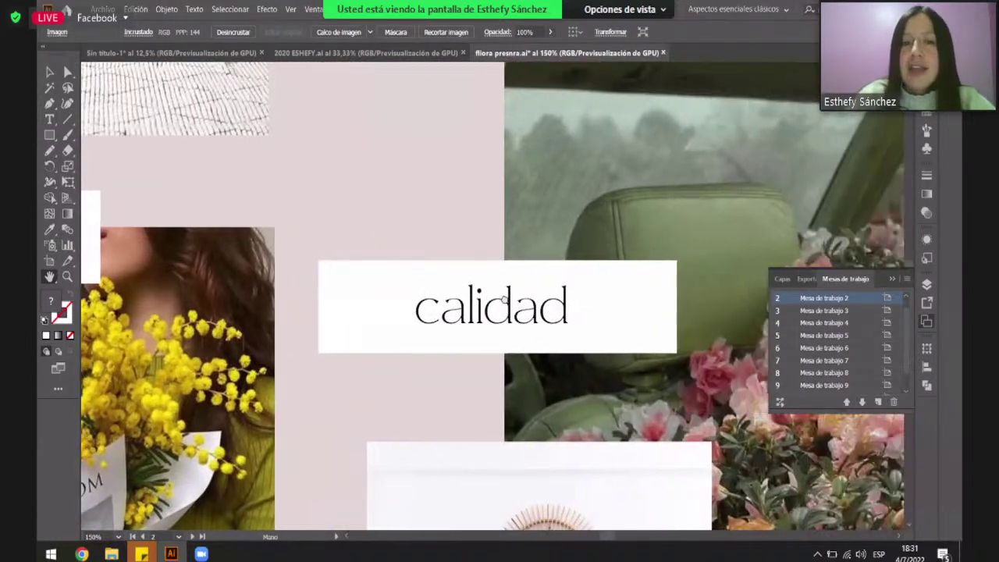
scroll(384, 293, "down", 3)
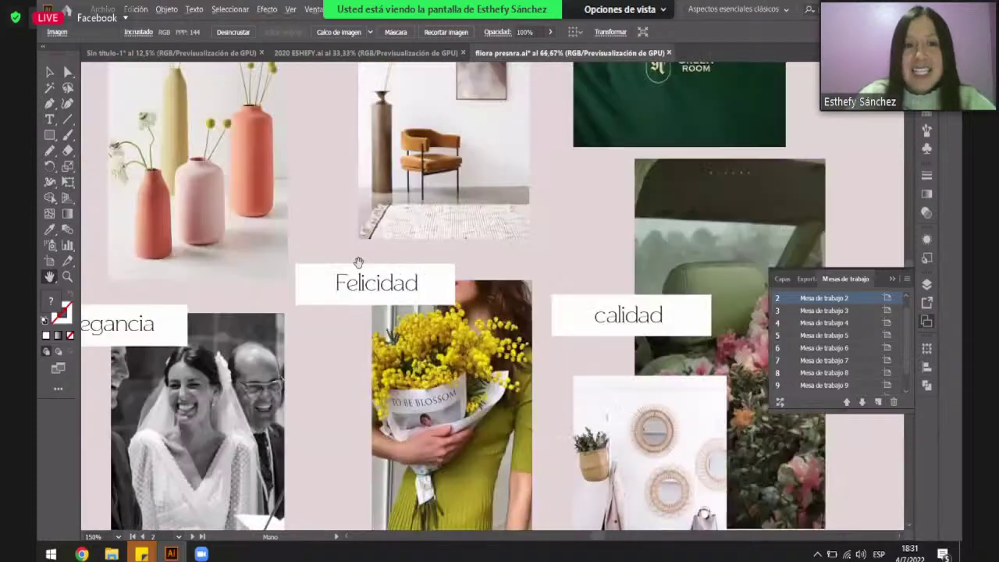
scroll(384, 290, "up", 3)
scroll(314, 284, "down", 3)
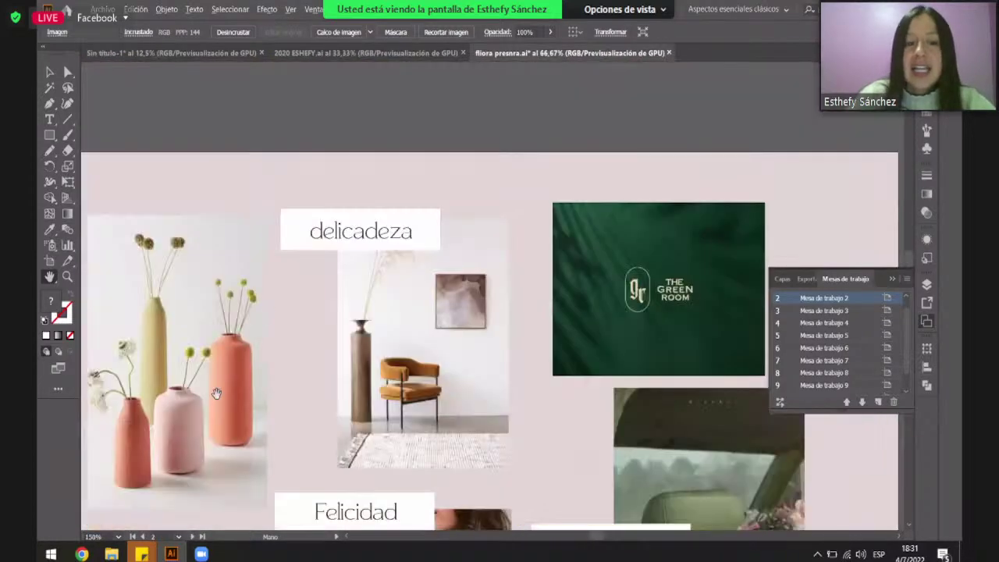
scroll(327, 270, "down", 2)
scroll(322, 304, "up", 1)
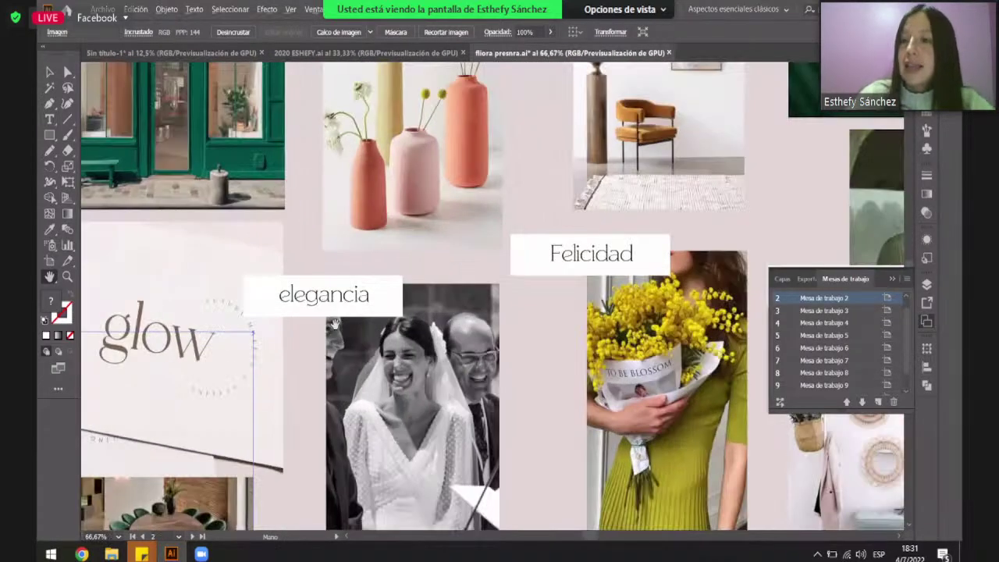
scroll(329, 375, "down", 3)
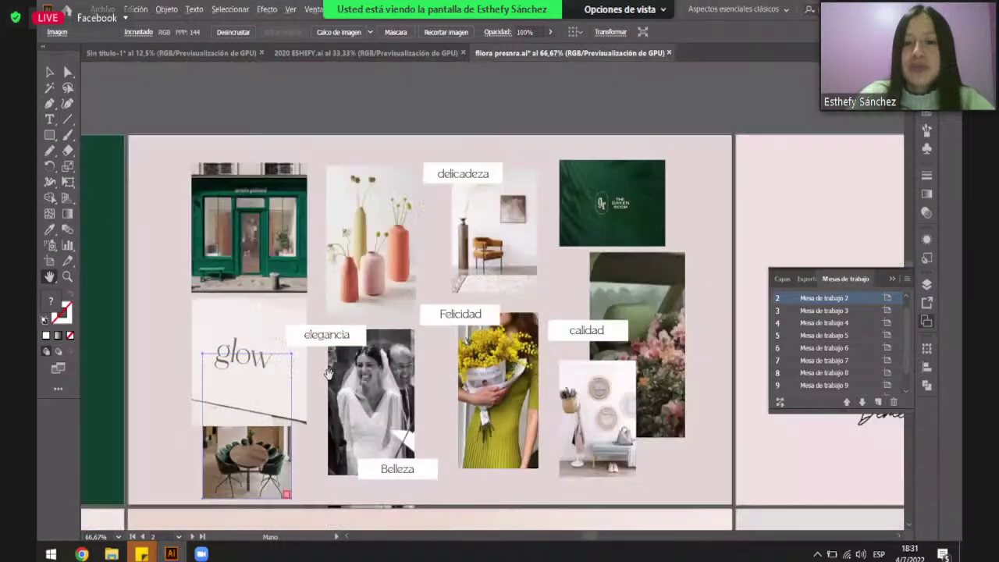
Glance at the "TIPOGRAFÍAS" artboard and review the complete moodboard once more.
left_click_drag(282, 323, 20, 267)
scroll(195, 270, "up", 2)
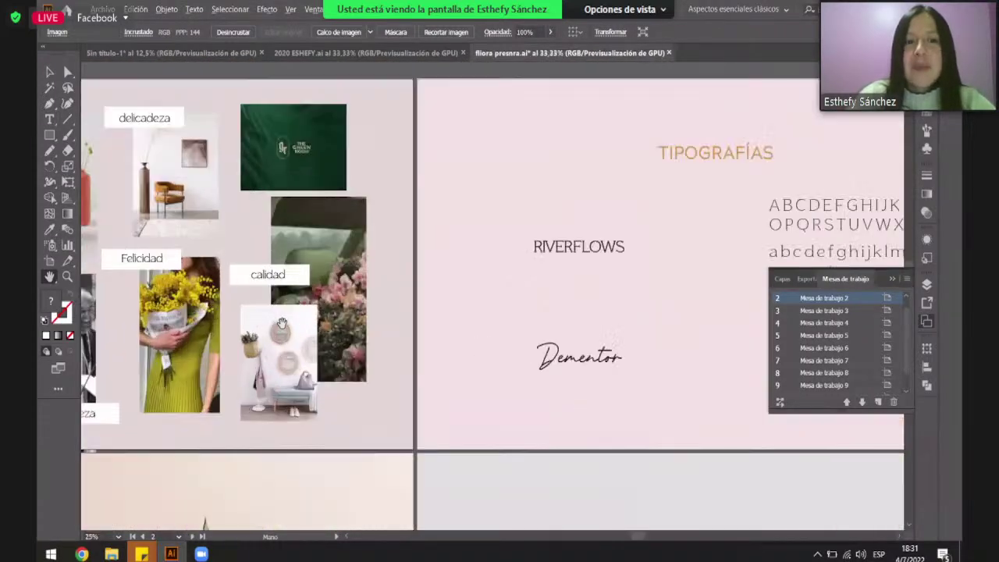
left_click_drag(195, 269, 508, 273)
scroll(325, 258, "up", 1)
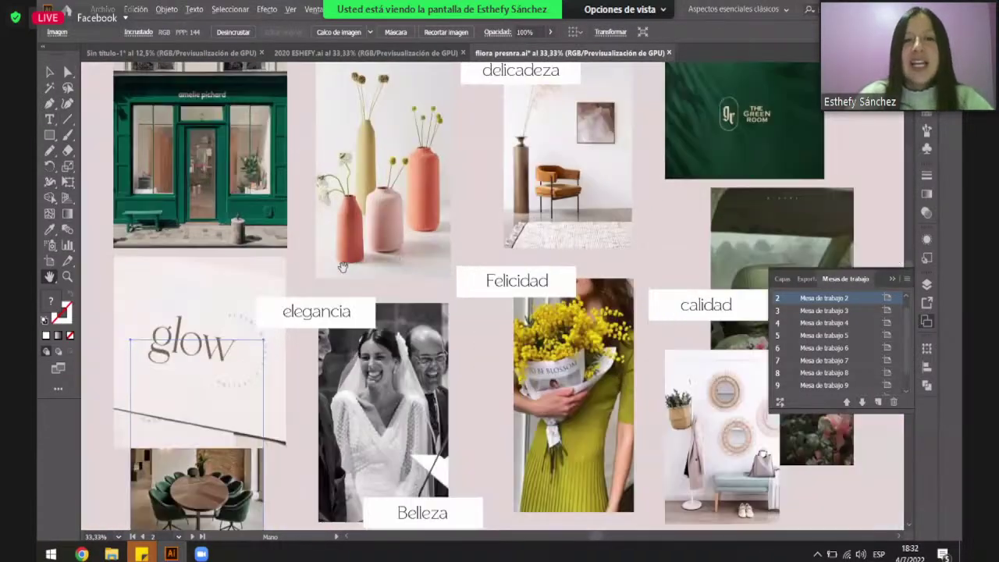
scroll(360, 291, "down", 2)
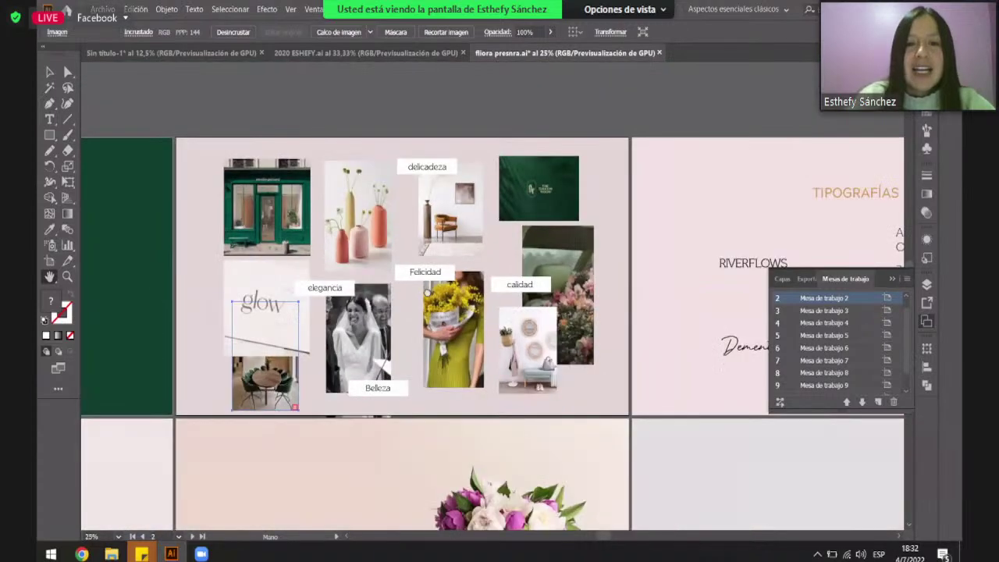
View the "TIPOGRAFÍAS" artboard with the Riverflows and Dementor typeface samples.
scroll(335, 286, "right", 5)
scroll(386, 263, "up", 1)
scroll(390, 263, "down", 2)
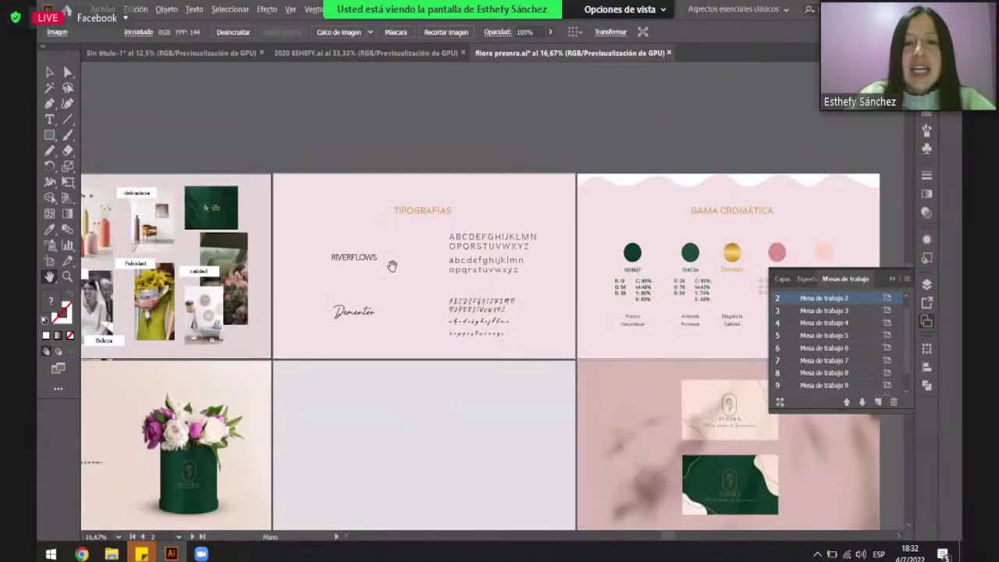
scroll(362, 266, "up", 2)
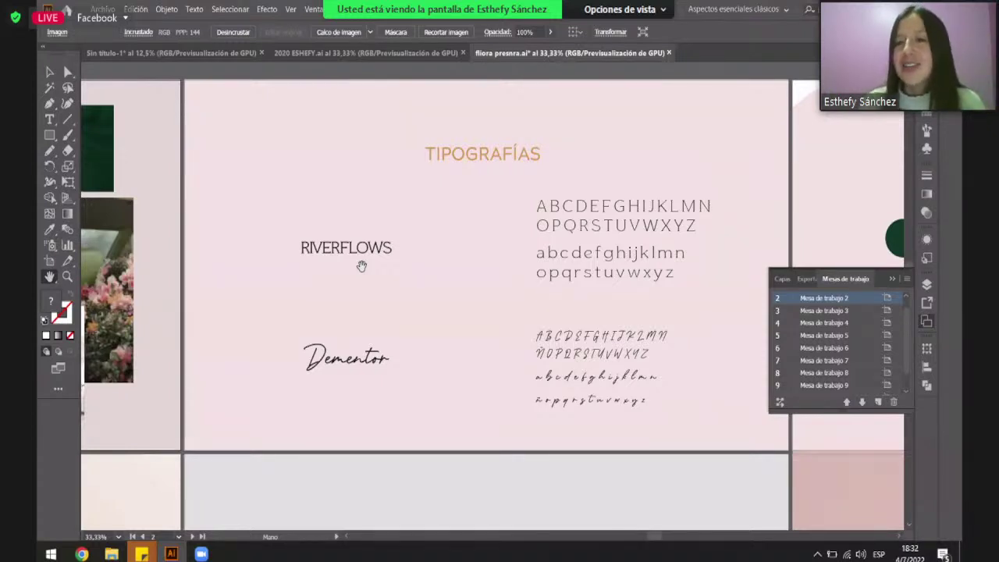
Revisit the moodboard and inspect the peony arrangement in the green box mockup below it.
scroll(362, 266, "left", 5)
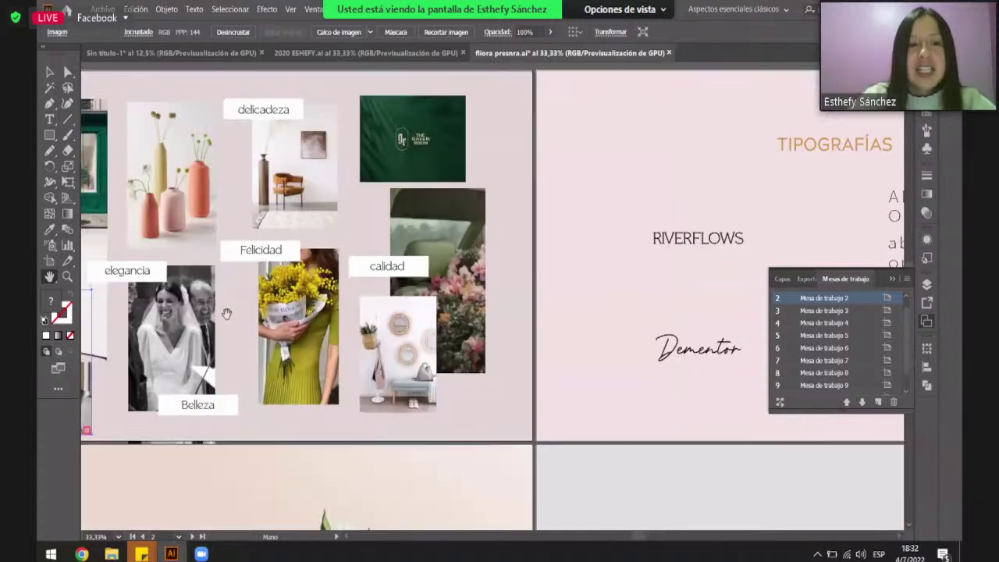
scroll(197, 357, "down", 5)
scroll(197, 358, "up", 3)
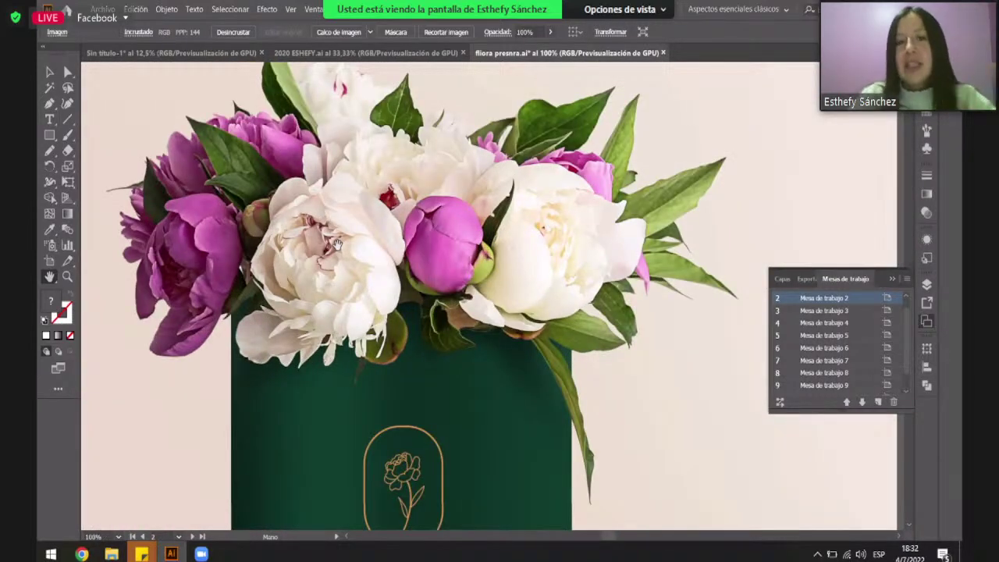
scroll(335, 245, "down", 3)
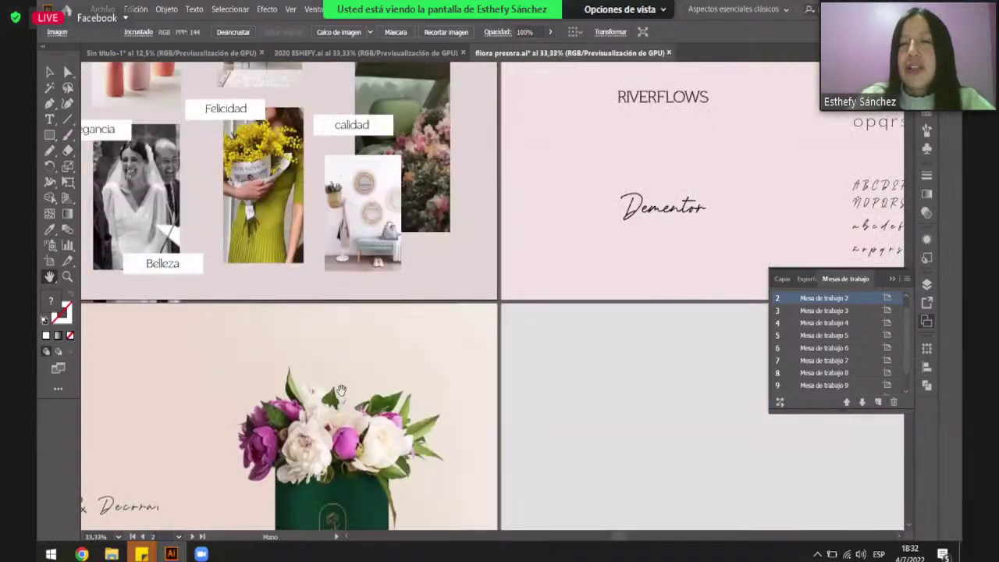
Return to the "TIPOGRAFÍAS" artboard and examine the Riverflows and Dementor alphabets.
scroll(416, 298, "up", 4)
scroll(416, 298, "right", 2)
left_click_drag(416, 298, 286, 227)
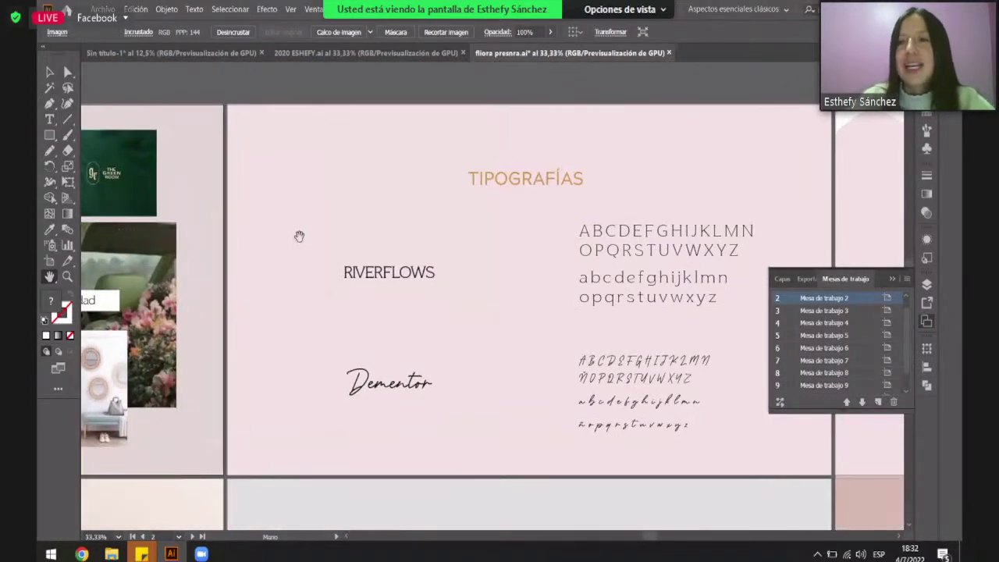
mouse_move(349, 254)
left_mouse_down()
mouse_move(309, 256)
mouse_move(364, 266)
left_mouse_up()
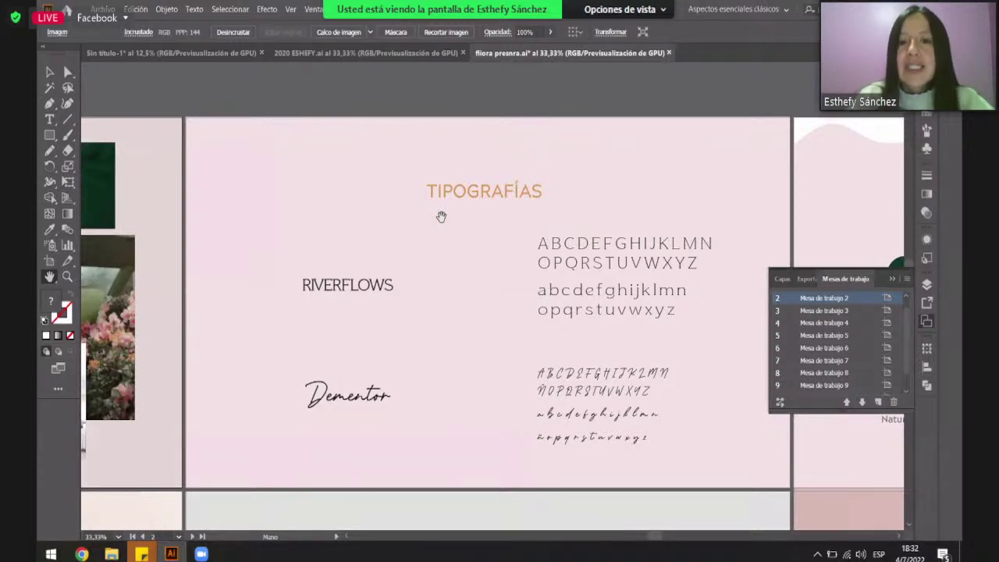
left_click_drag(448, 260, 444, 299)
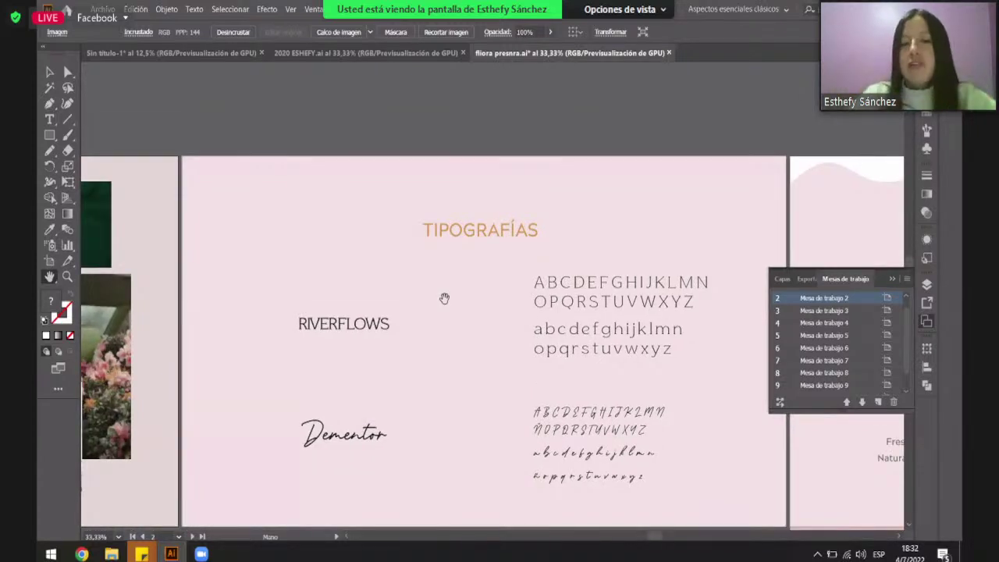
Change the RIVERFLOWS sample text on the "TIPOGRAFÍAS" artboard to the Heading Pro Trial Heavy Italic font.
scroll(314, 286, "down", 2)
scroll(315, 287, "up", 2, "alt")
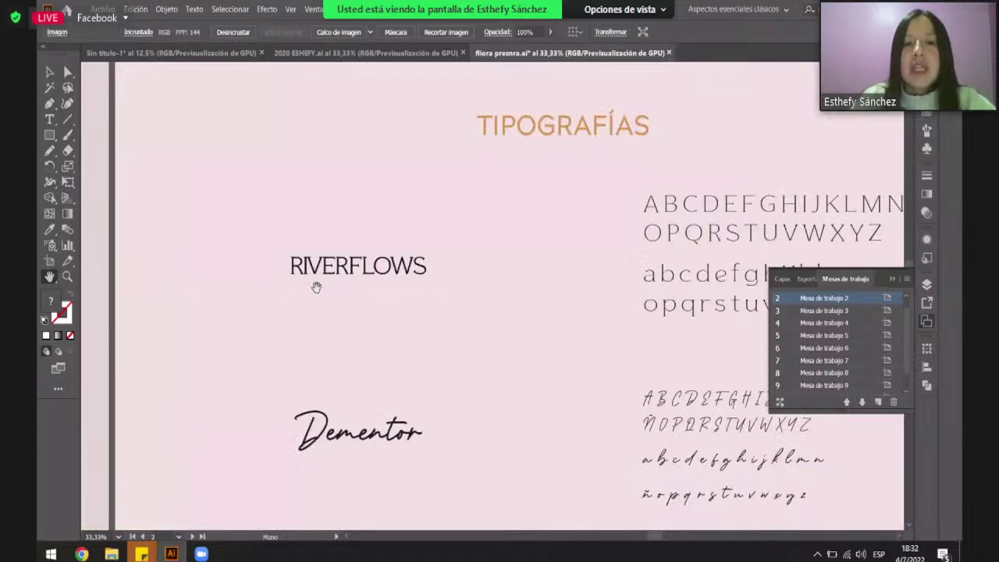
scroll(316, 287, "down", 1)
key("v")
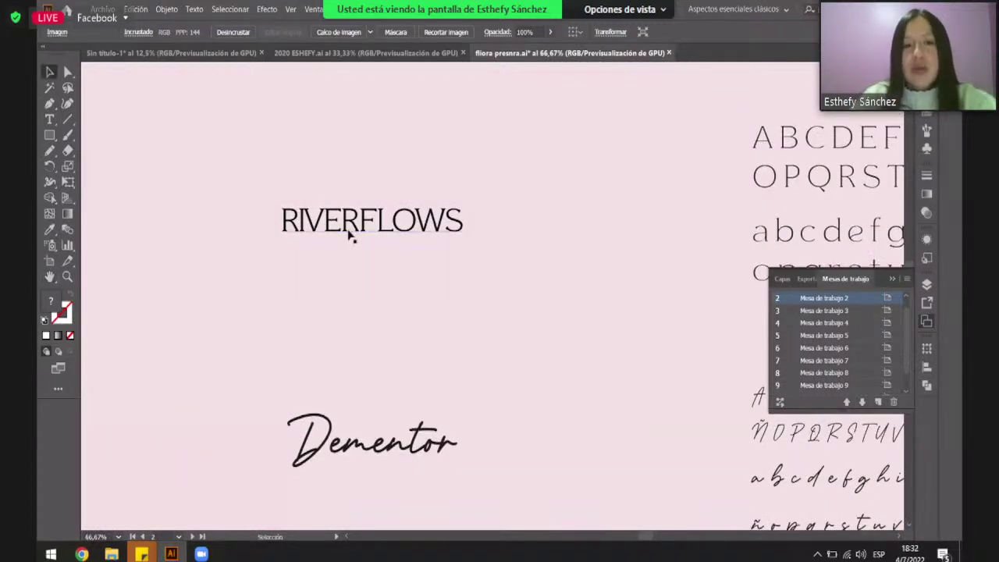
left_click(348, 228)
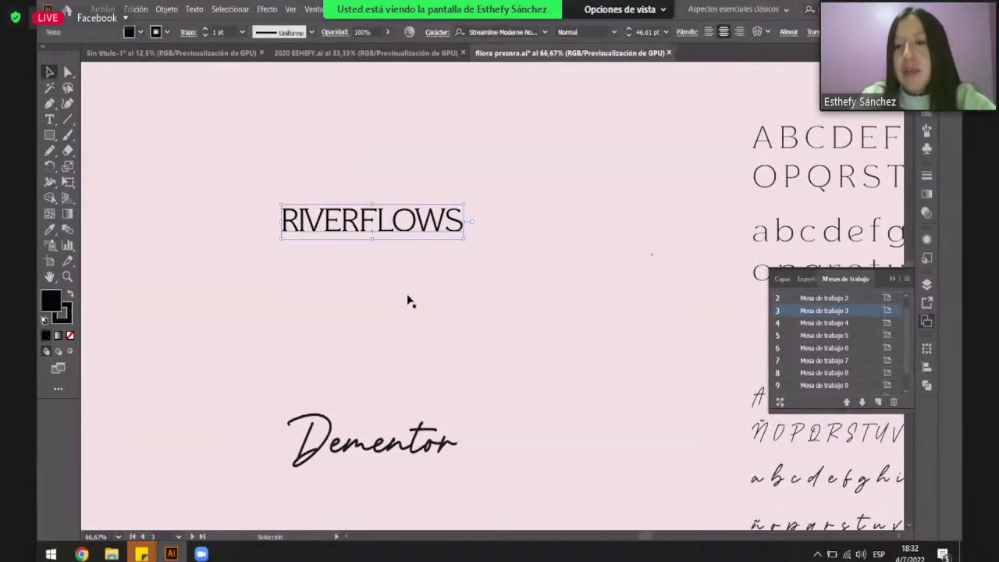
left_click(407, 295)
left_click(379, 234)
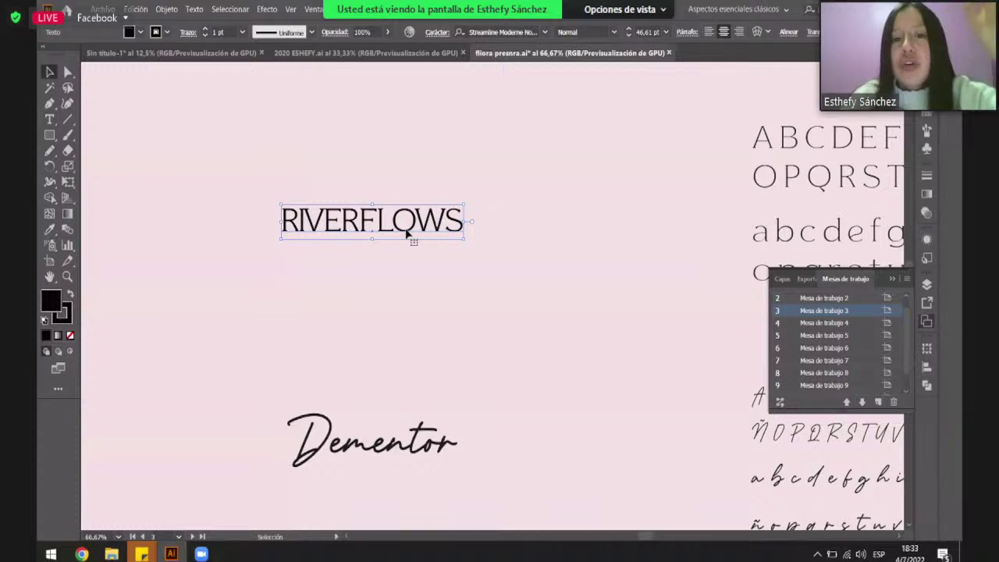
left_click(509, 32)
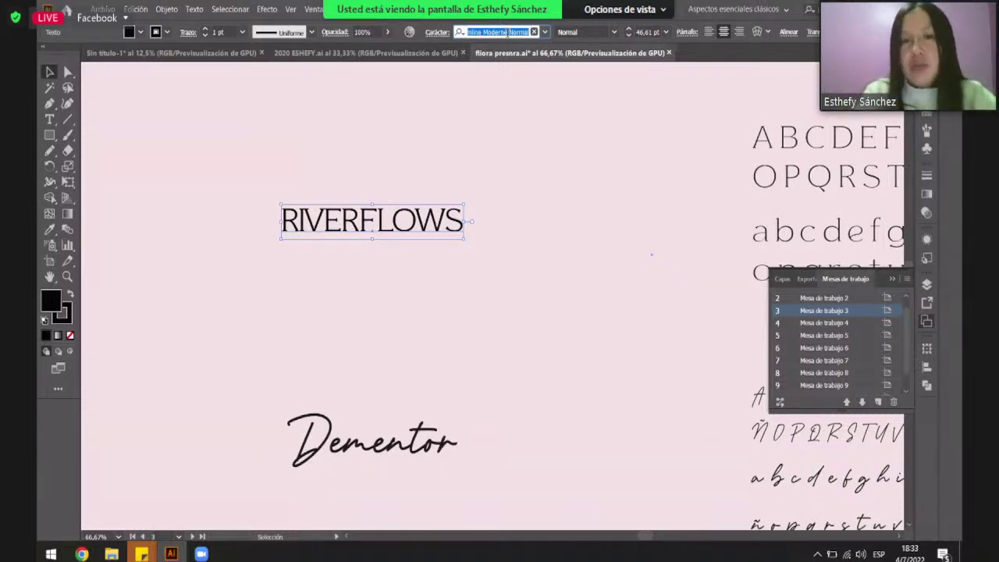
type("HE")
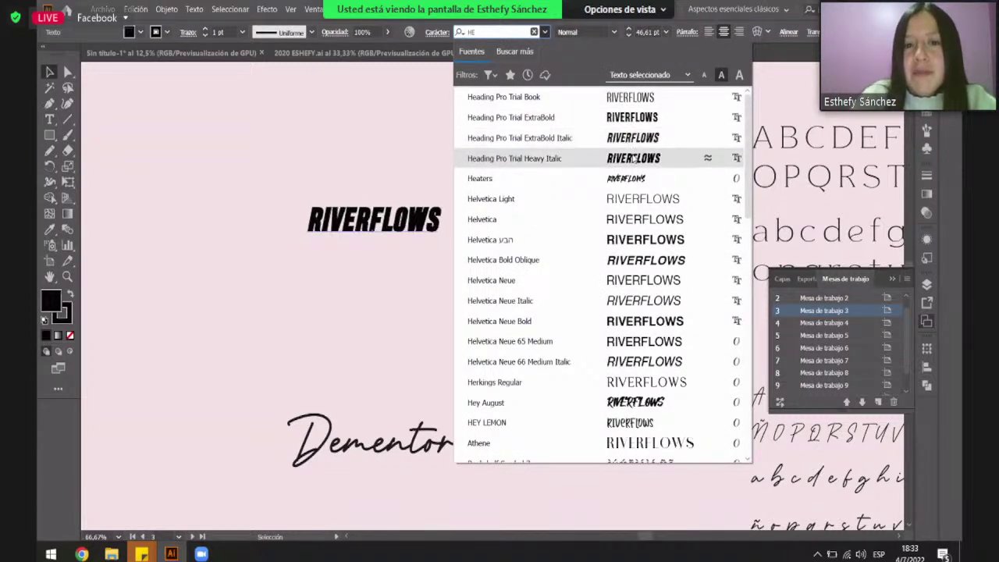
left_click(633, 158)
Enlarge the RIVERFLOWS sample text and inspect its heavy italic lettering.
left_click_drag(375, 205, 375, 152)
left_click(389, 258)
scroll(390, 258, "up", 2)
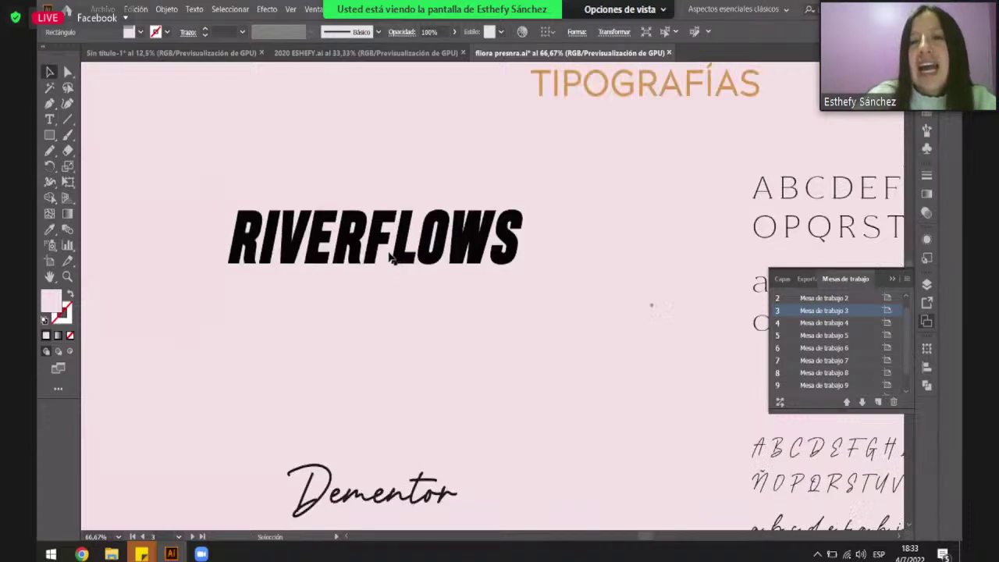
scroll(351, 261, "up", 1)
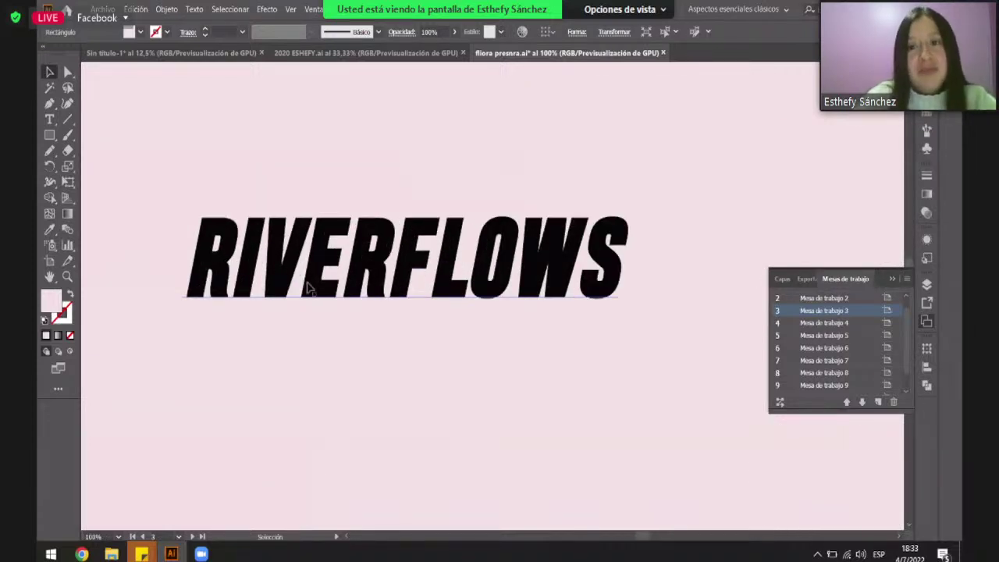
scroll(287, 303, "down", 1)
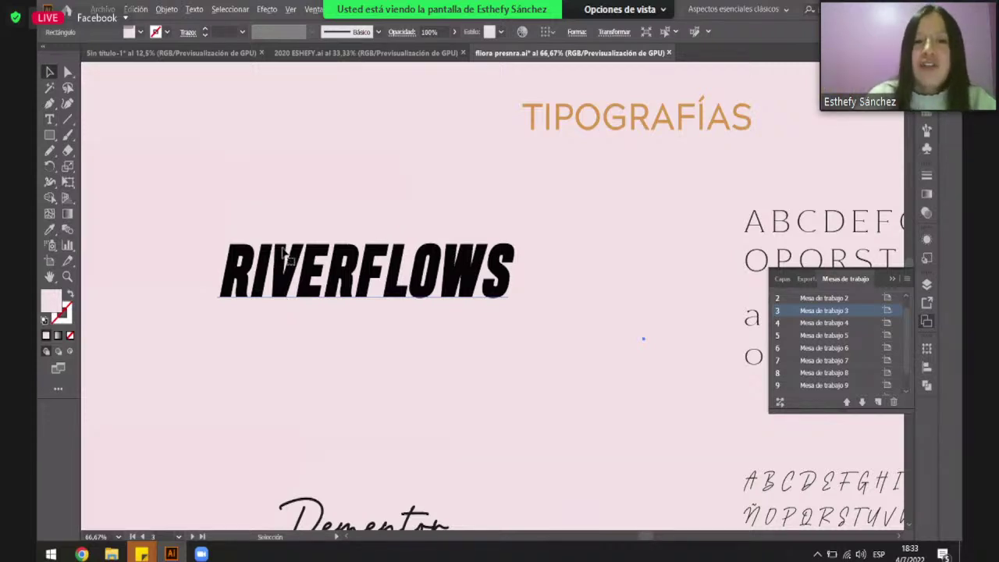
Undo the scaling and font change on the RIVERFLOWS sample text.
key("ctrl+z")
scroll(292, 346, "down", 3)
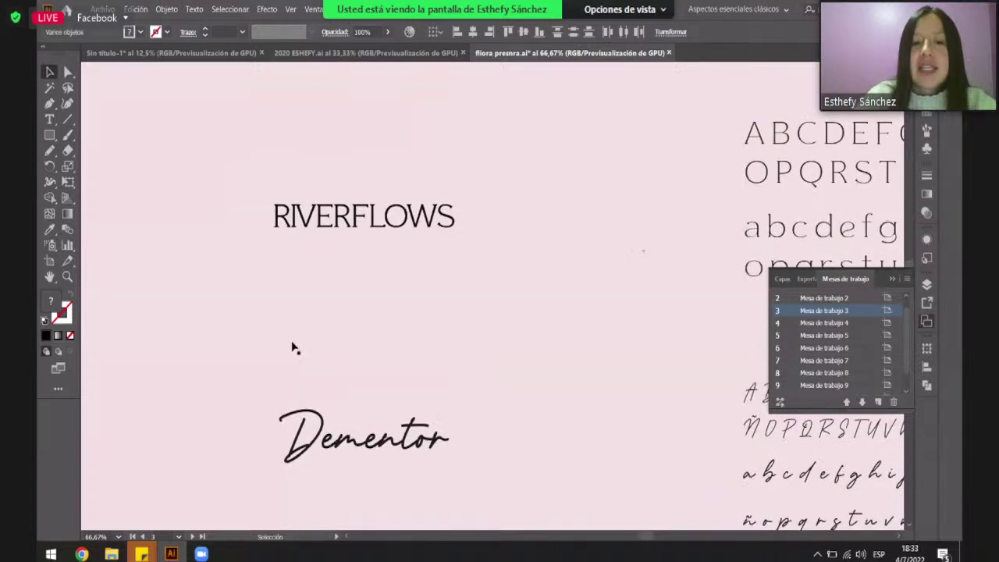
Examine the handwritten Dementor sample up close, along with both typeface alphabets.
scroll(328, 355, "up", 2)
scroll(306, 349, "down", 2)
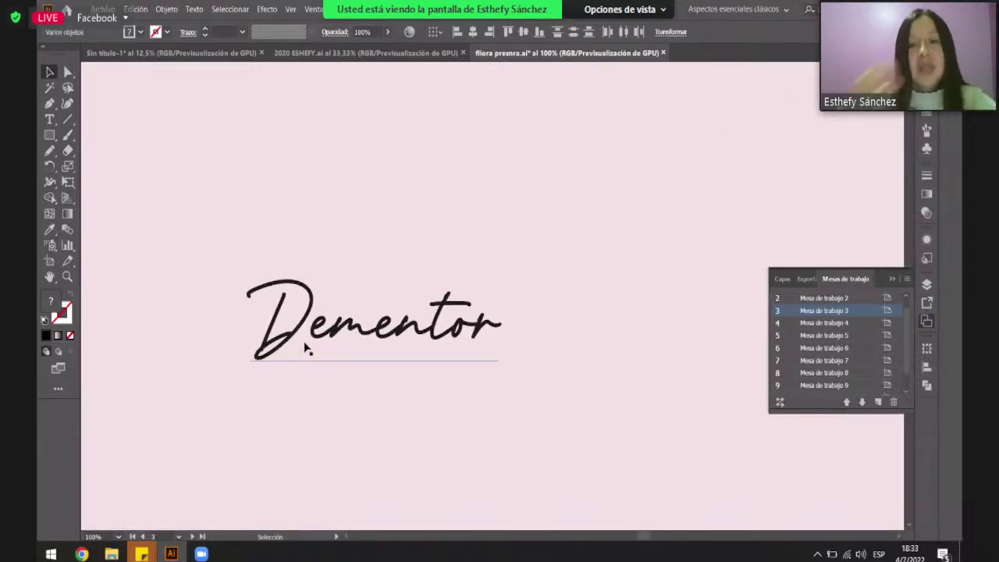
scroll(306, 349, "down", 2)
scroll(303, 349, "up", 1)
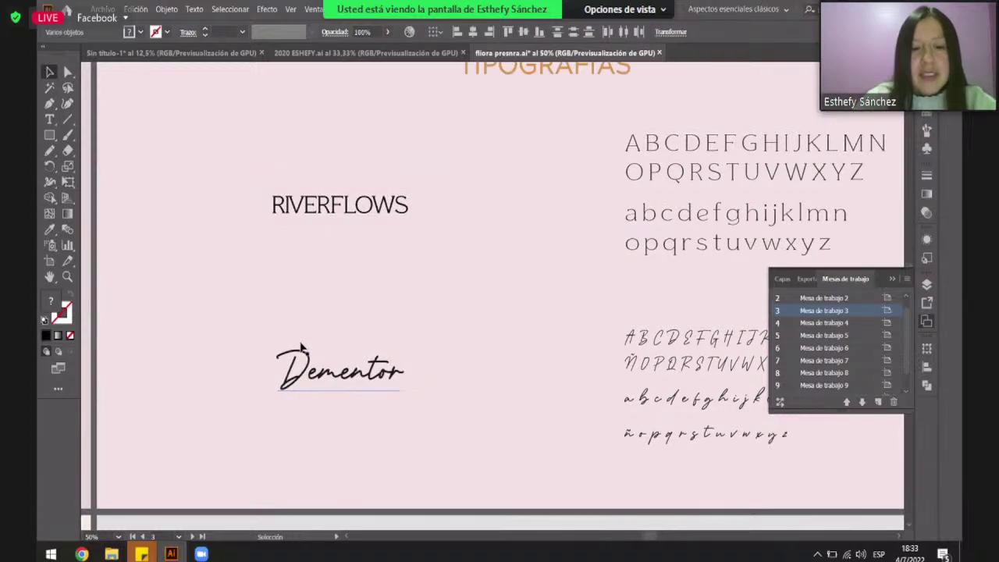
key("h")
scroll(303, 349, "right", 3)
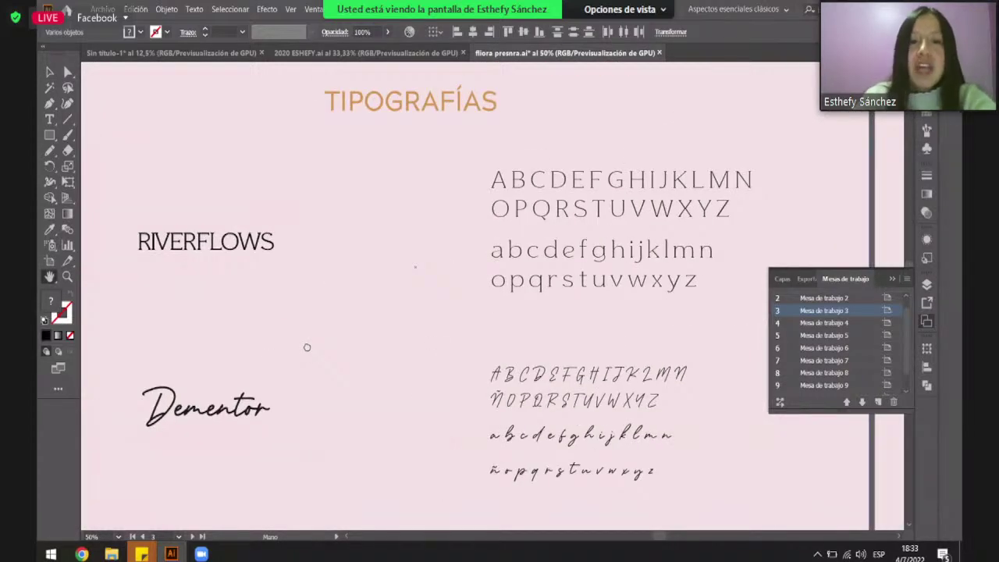
Review the colour swatches and their RGB and CMYK codes on the "GAMA CROMÁTICA" artboard.
scroll(306, 348, "right", 10)
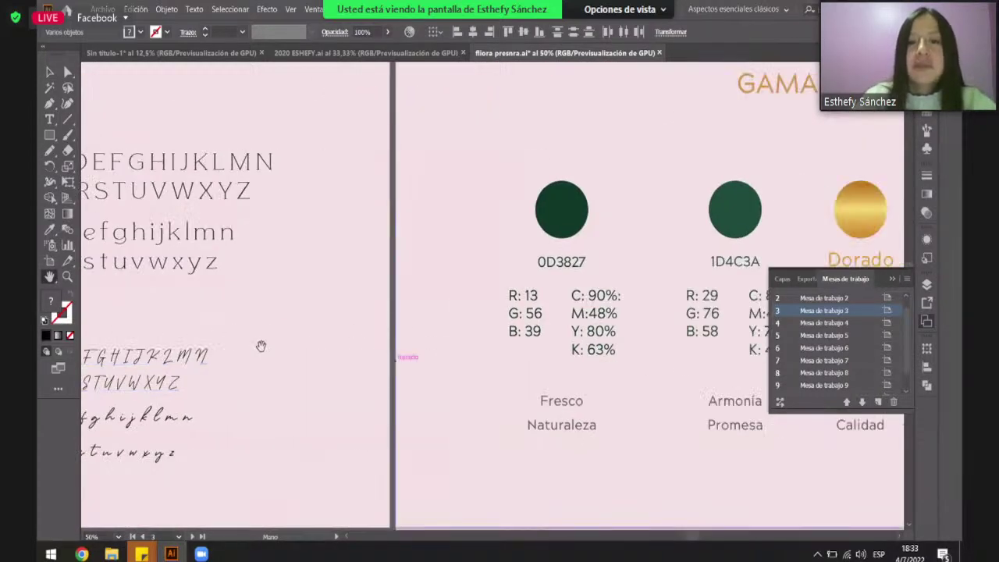
scroll(417, 335, "left", 2)
scroll(398, 335, "down", 1)
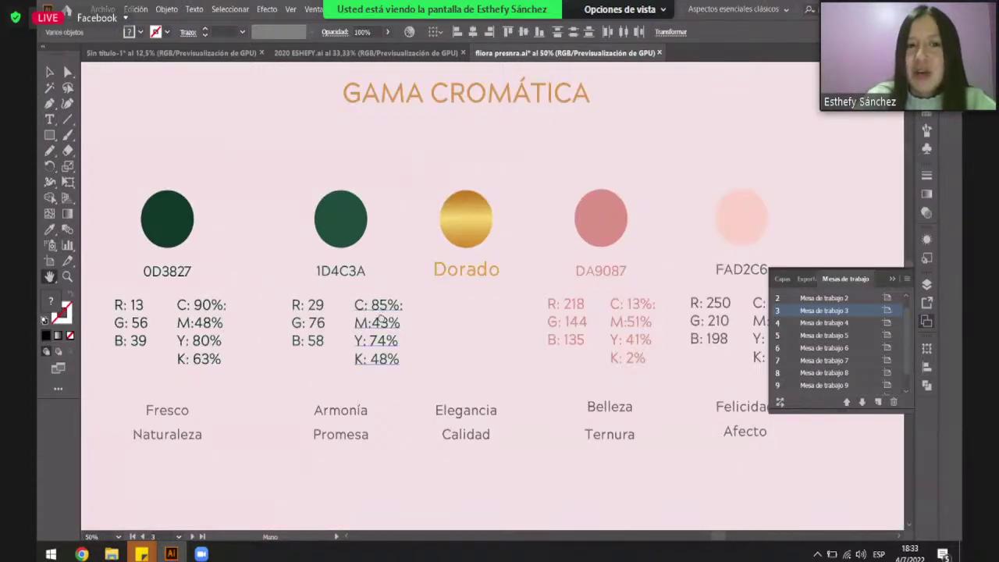
scroll(457, 375, "left", 10)
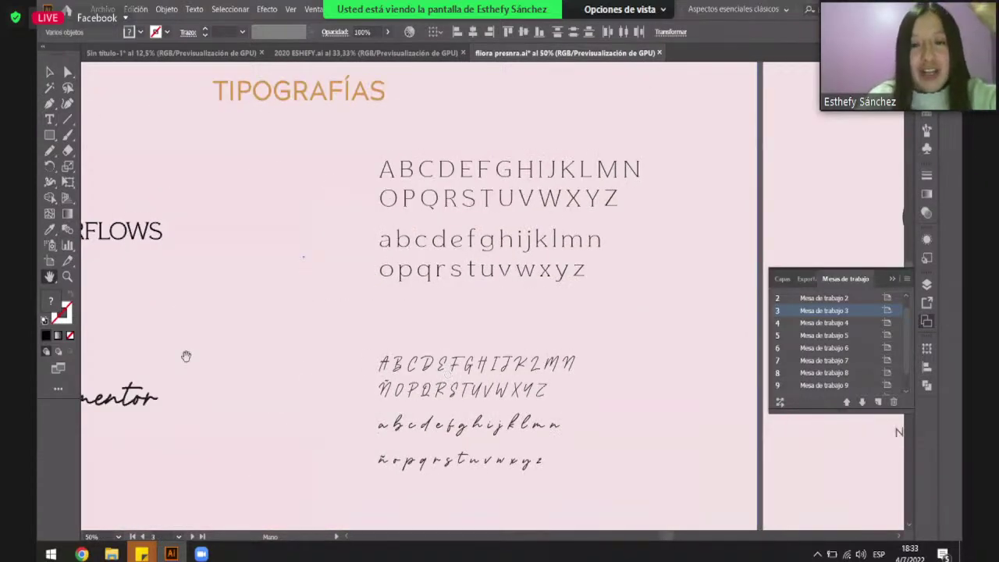
scroll(203, 351, "right", 10)
scroll(234, 343, "up", 2)
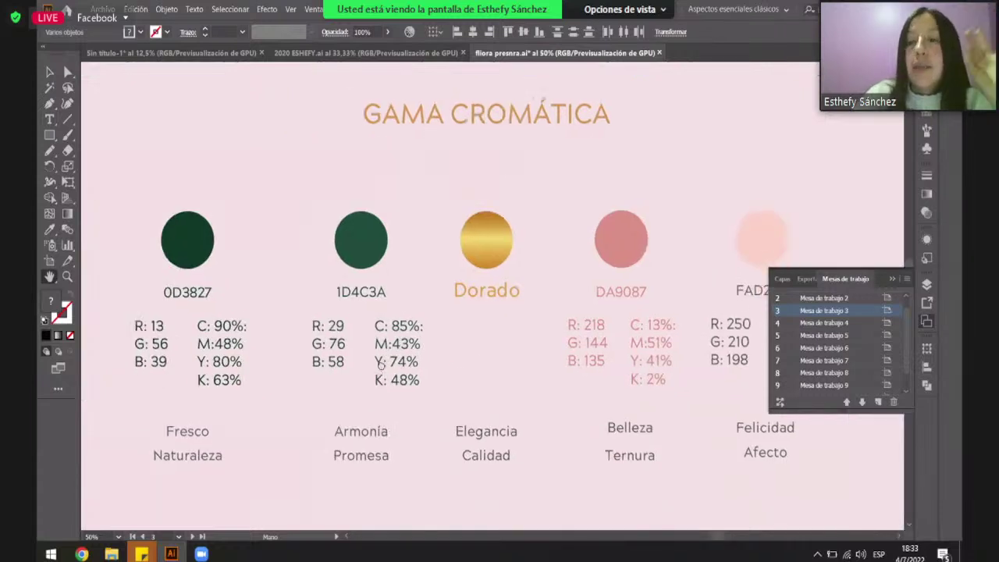
scroll(377, 368, "down", 1)
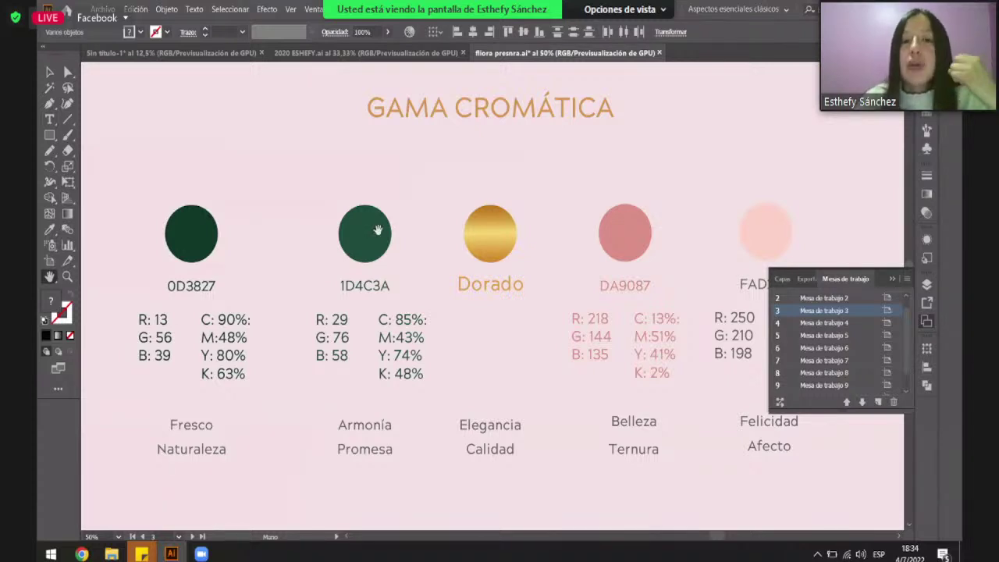
scroll(414, 223, "down", 1)
left_click_drag(362, 269, 422, 273)
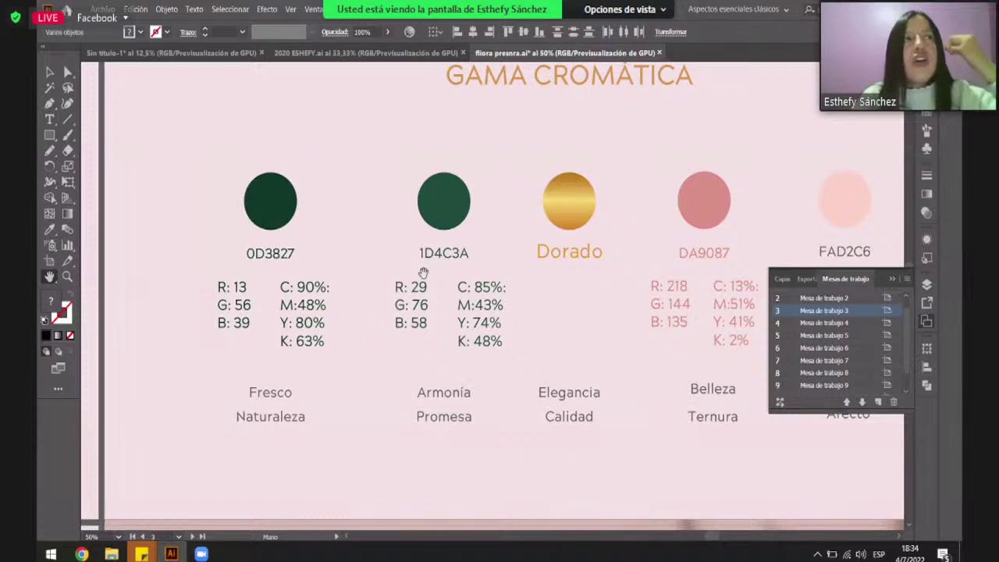
scroll(239, 314, "down", 1)
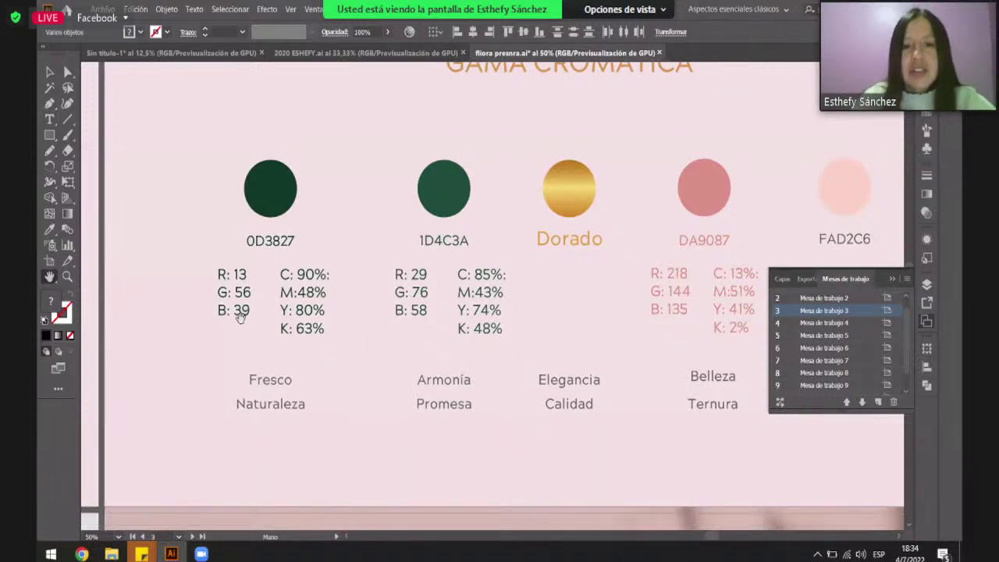
scroll(313, 331, "down", 1)
scroll(392, 360, "up", 5)
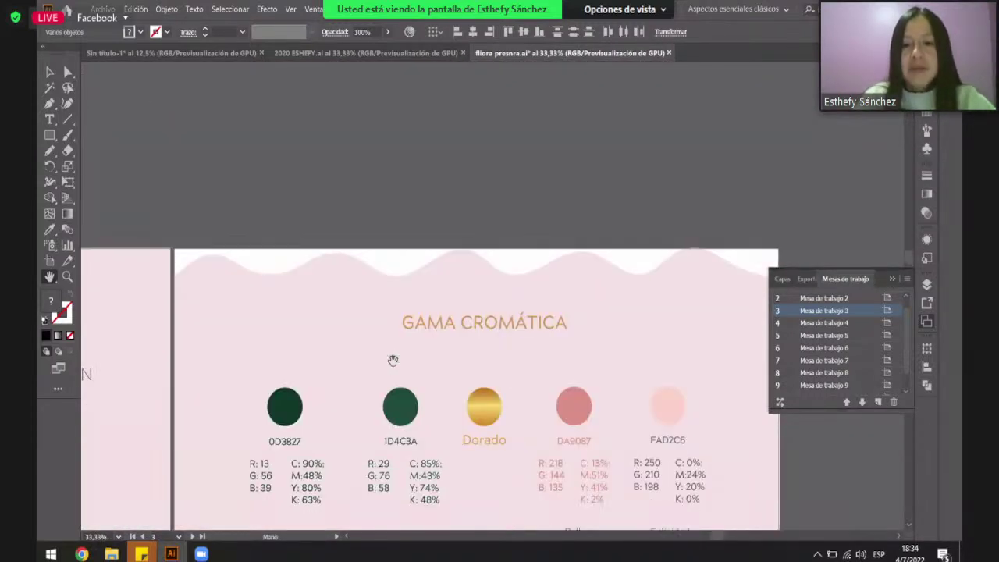
scroll(346, 363, "down", 5)
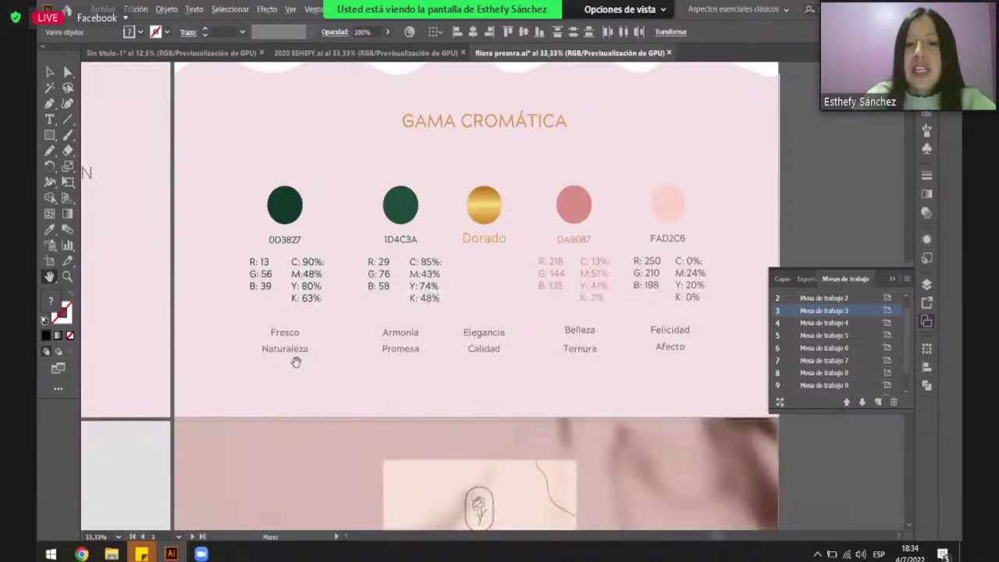
Examine the keywords beneath each palette colour, from the two greens through Dorado to the two pinks.
scroll(296, 362, "up", 3)
scroll(294, 359, "down", 2)
scroll(268, 358, "up", 1)
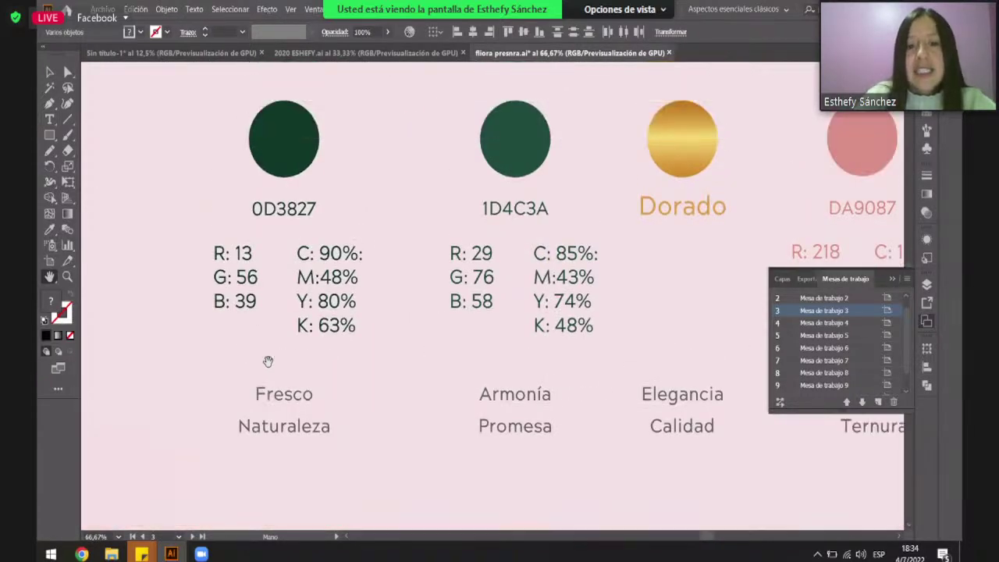
scroll(268, 360, "down", 1)
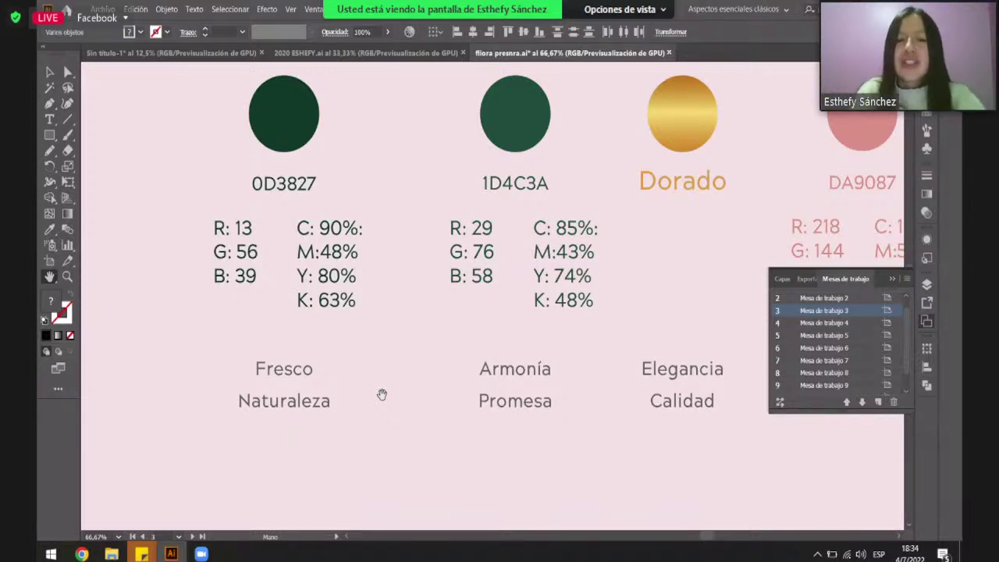
left_click_drag(542, 320, 326, 347)
left_click_drag(401, 321, 362, 330)
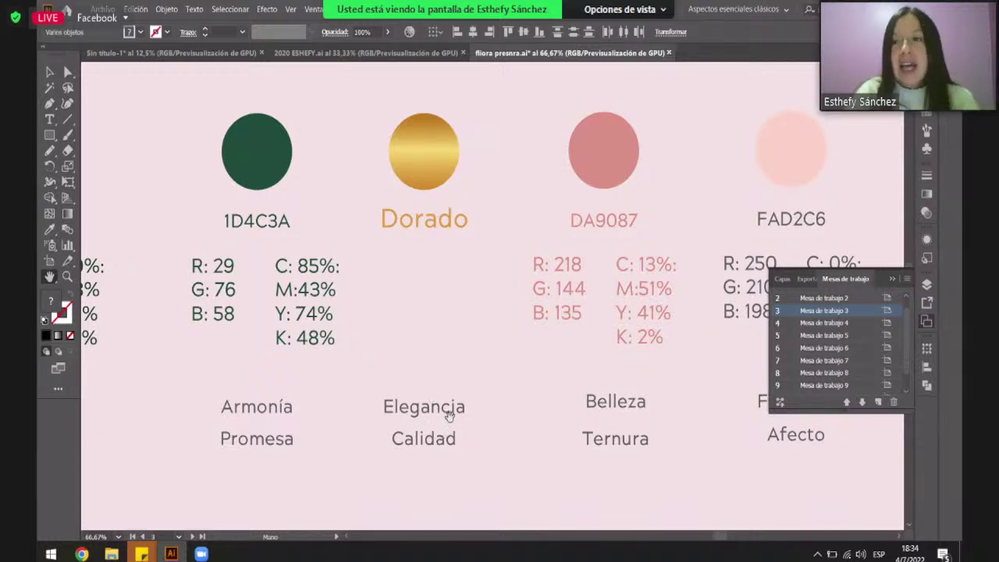
left_click_drag(476, 357, 245, 391)
left_click_drag(440, 390, 364, 379)
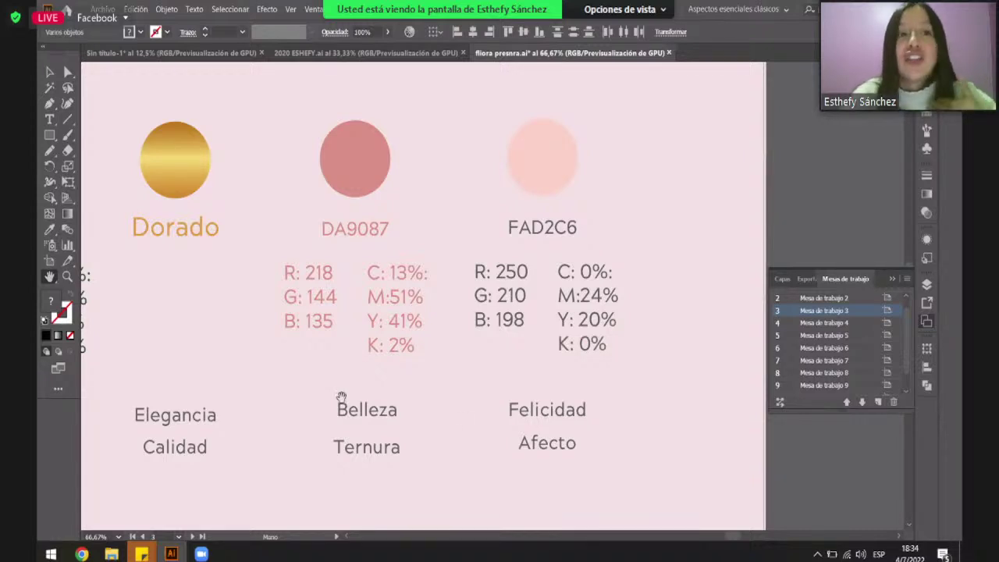
left_click_drag(319, 404, 437, 416)
scroll(439, 408, "down", 1)
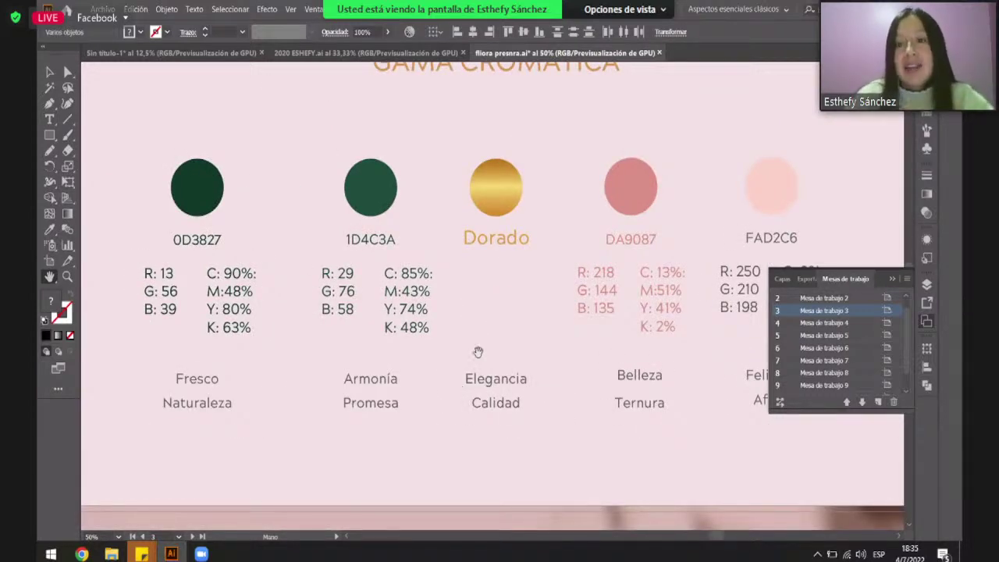
scroll(439, 301, "down", 2)
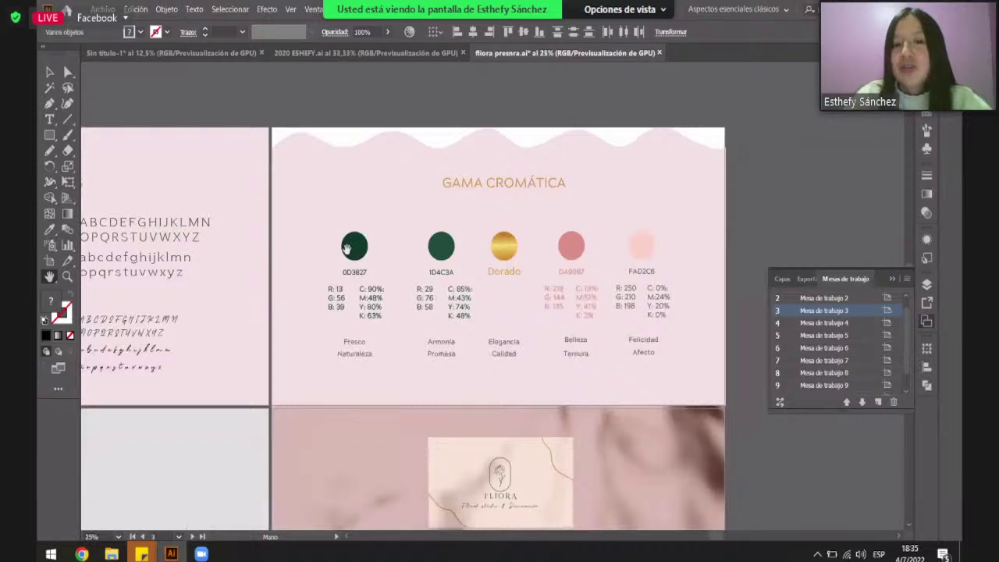
scroll(347, 249, "up", 2)
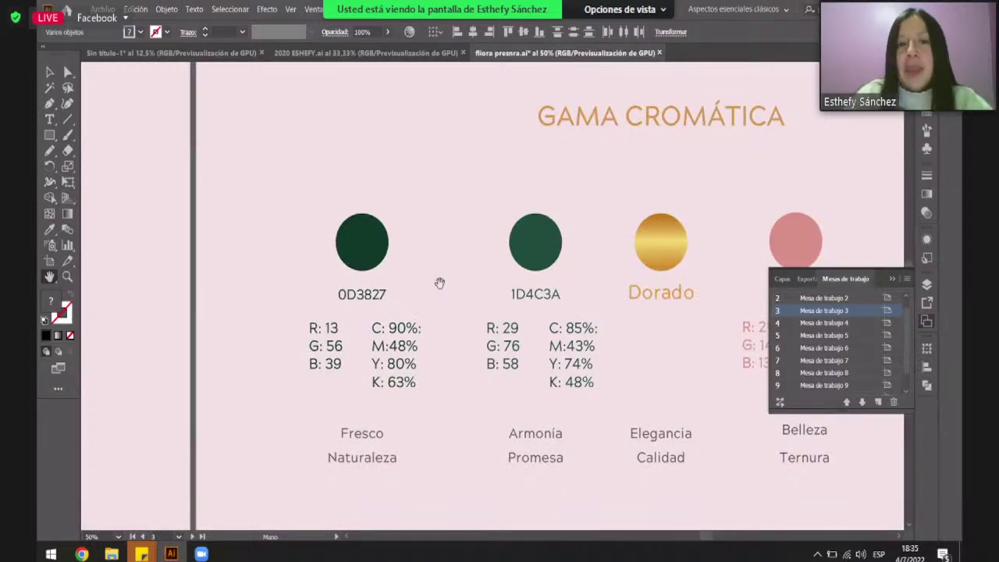
Return to the green logo artboard and examine the framed peony symbol and FLIORA lettering.
scroll(439, 281, "down", 2)
scroll(299, 256, "left", 3)
scroll(221, 242, "left", 3)
scroll(504, 272, "up", 3)
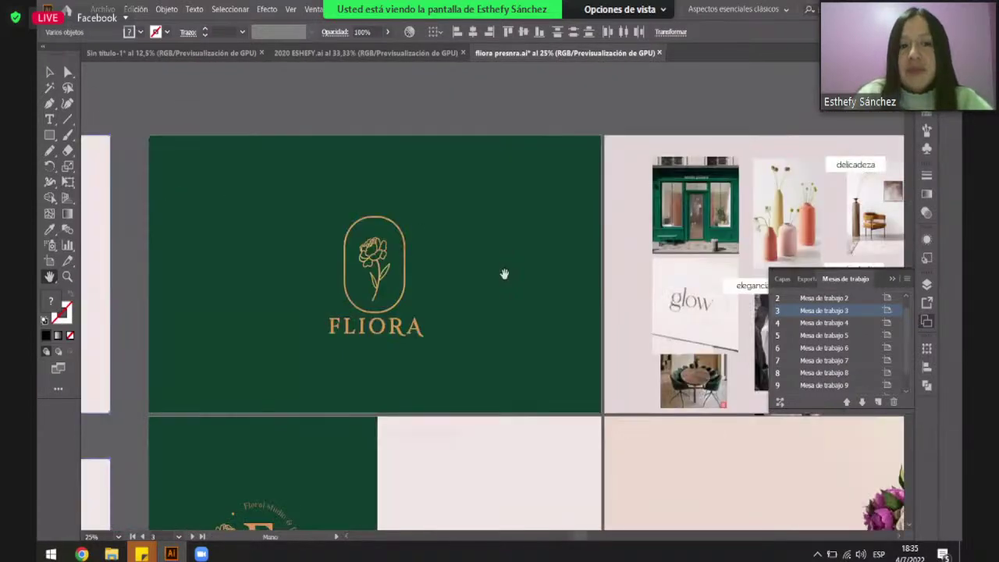
scroll(435, 288, "down", 1)
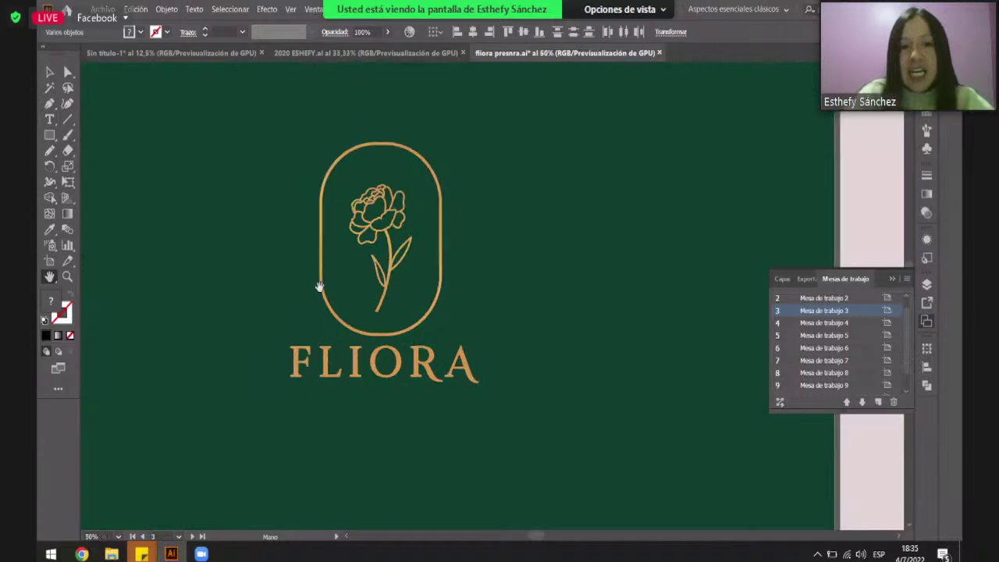
left_click_drag(320, 286, 393, 304)
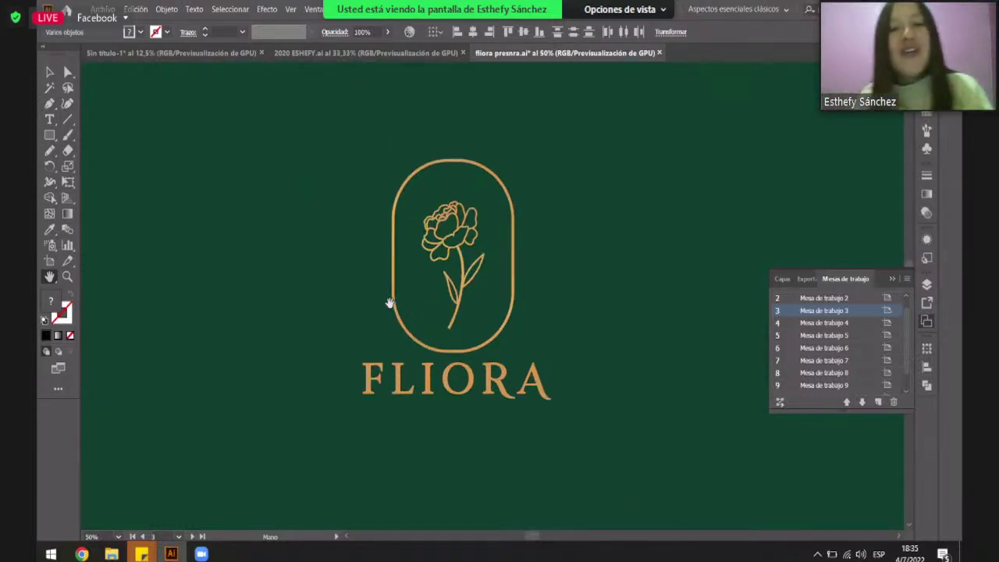
scroll(384, 316, "down", 1)
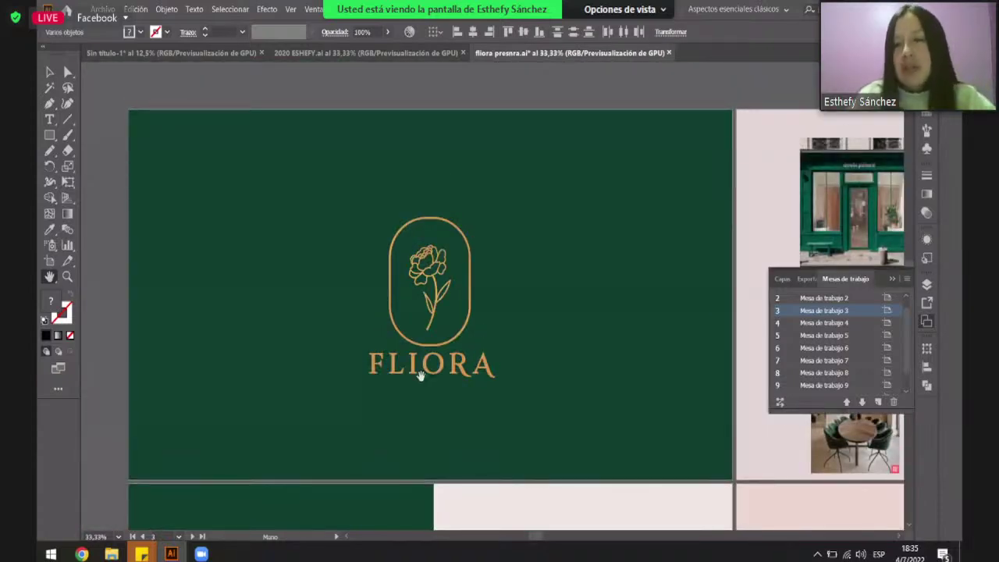
scroll(425, 299, "up", 2)
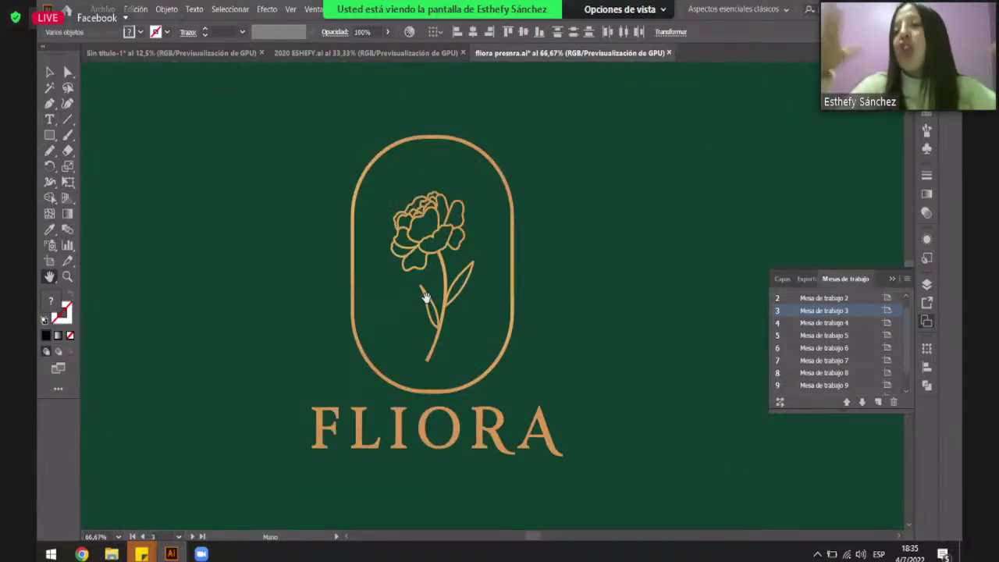
scroll(426, 299, "down", 3)
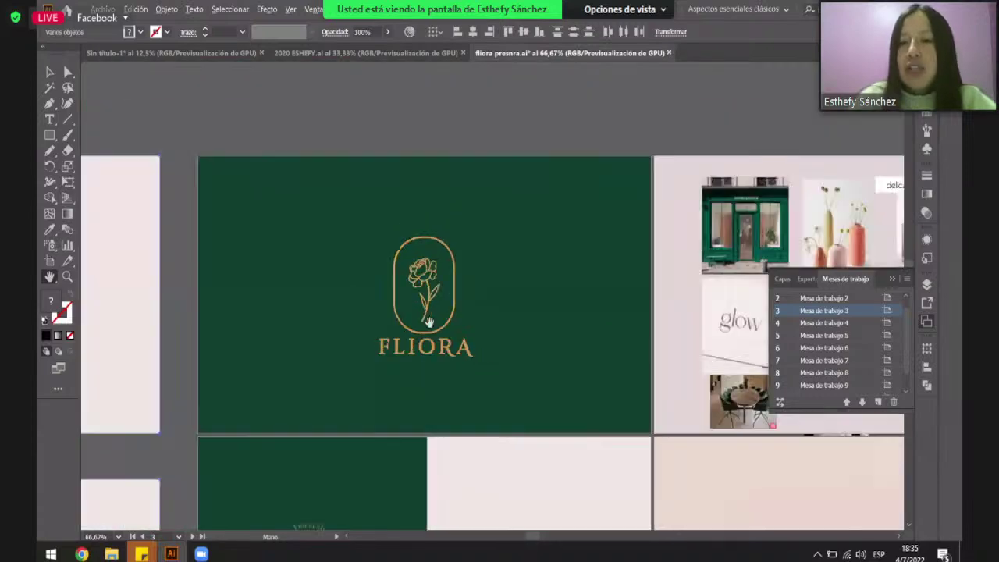
Revisit the "GAMA CROMÁTICA" artboard and examine the swatches with their colour codes and keywords.
scroll(373, 421, "right", 10)
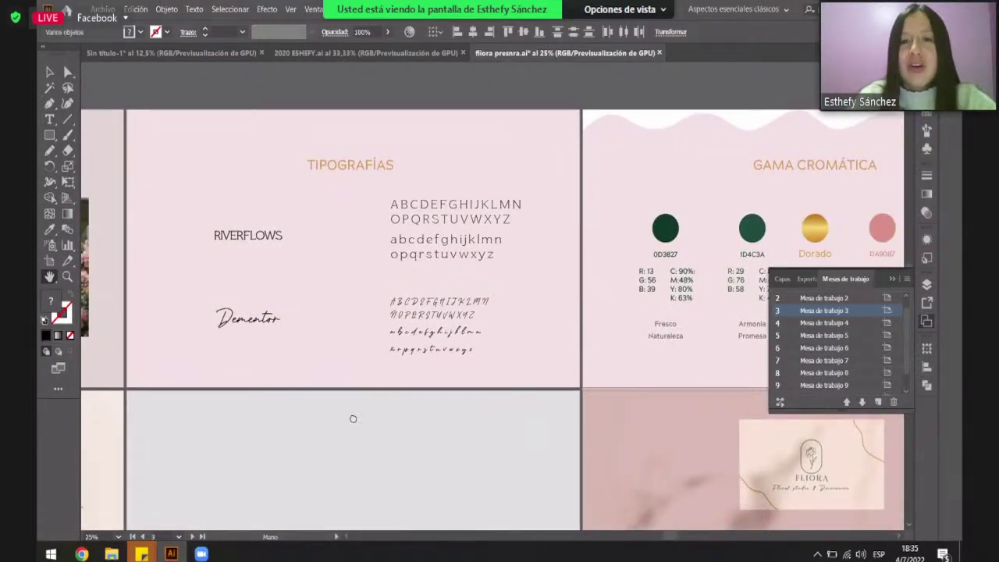
scroll(277, 371, "right", 6)
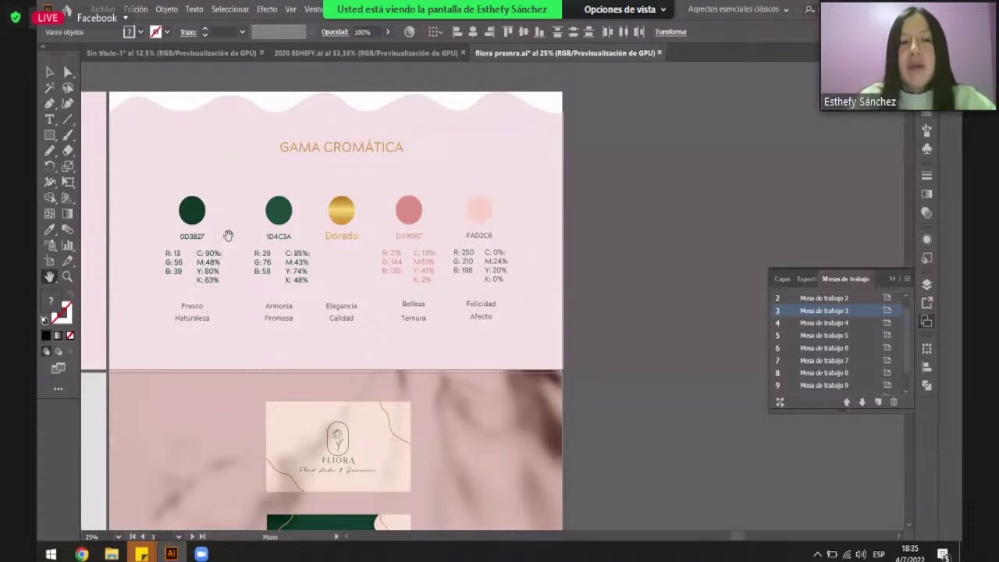
scroll(225, 206, "up", 2)
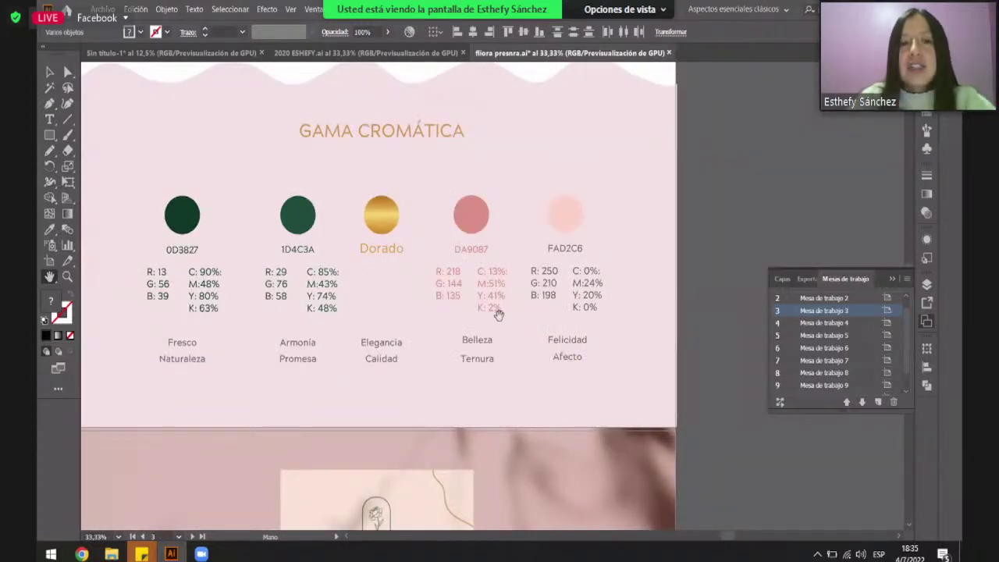
scroll(499, 315, "down", 1)
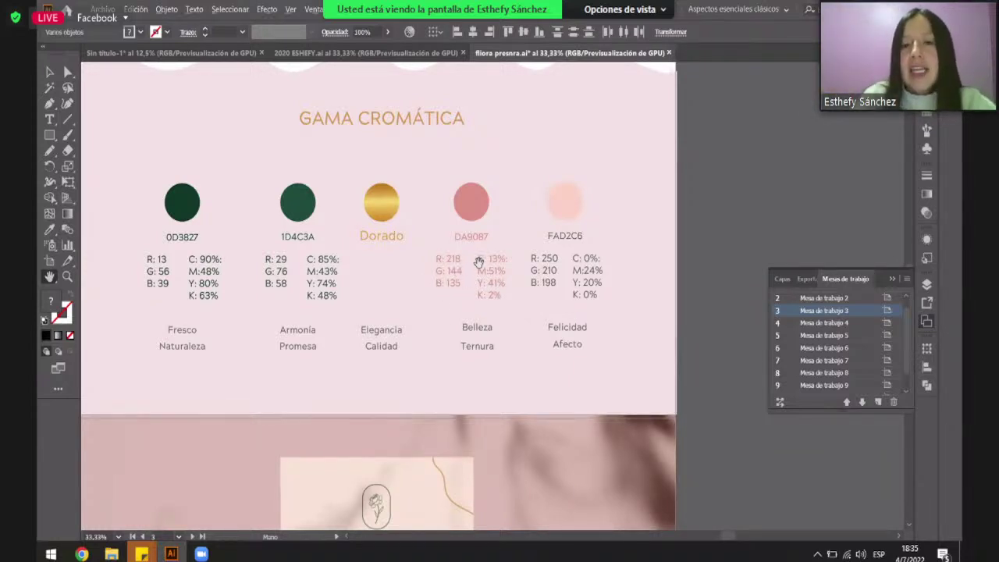
scroll(468, 235, "up", 1)
scroll(490, 213, "down", 2)
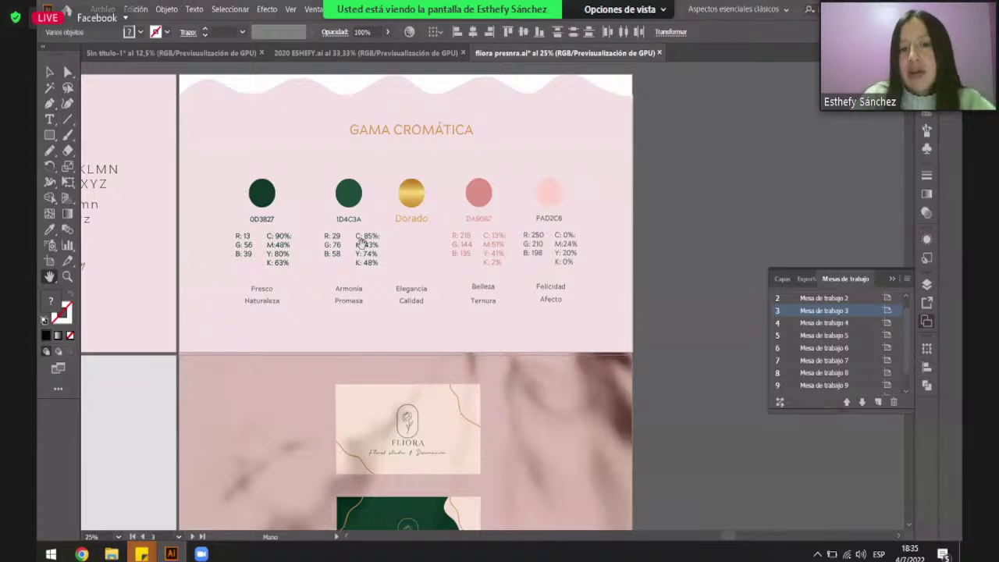
Go back from the palette to the logo artboards and look over the primary logo and its secondary versions.
left_click_drag(311, 278, 466, 288)
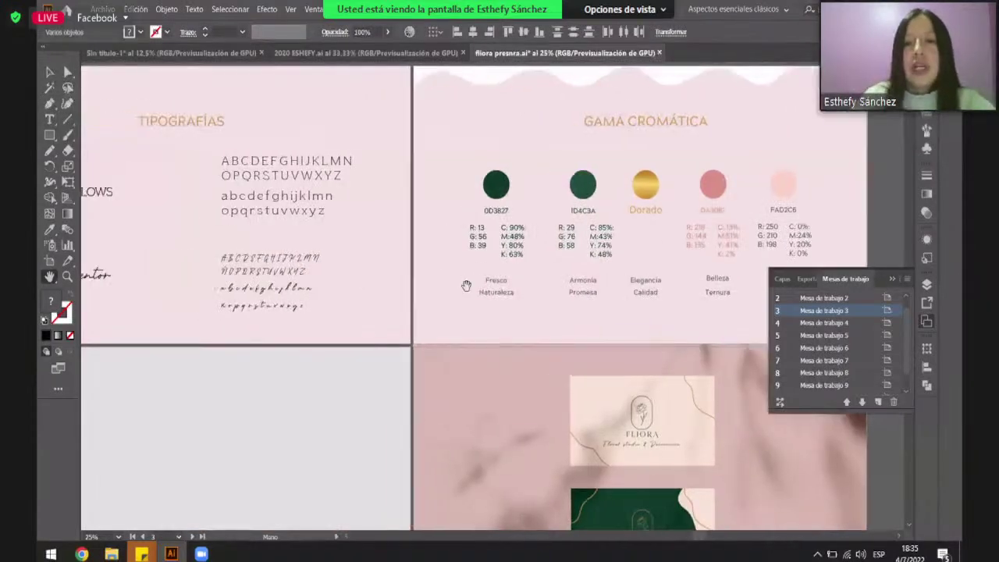
left_click_drag(205, 340, 320, 306)
scroll(184, 355, "left", 5)
scroll(184, 355, "left", 10)
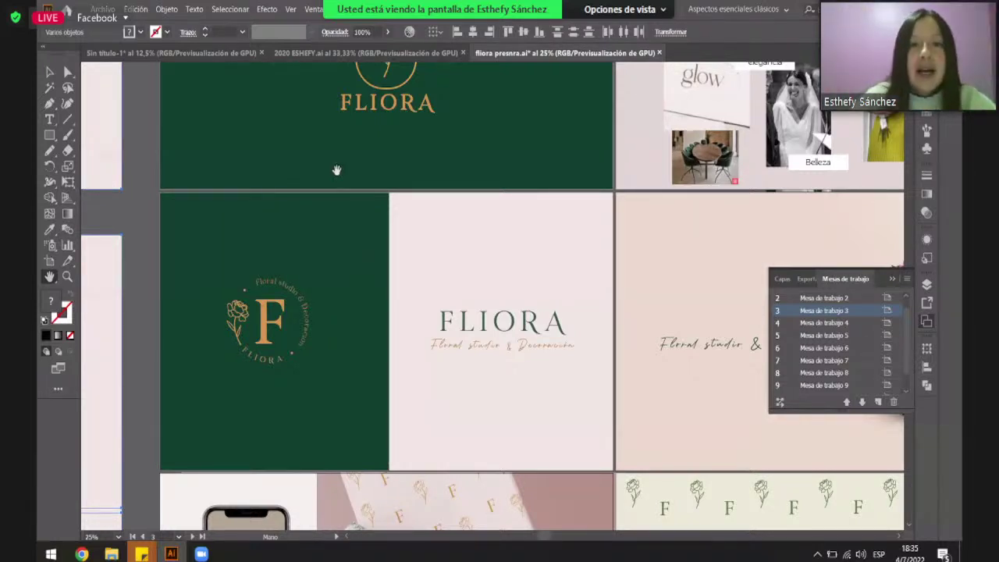
scroll(336, 171, "up", 3)
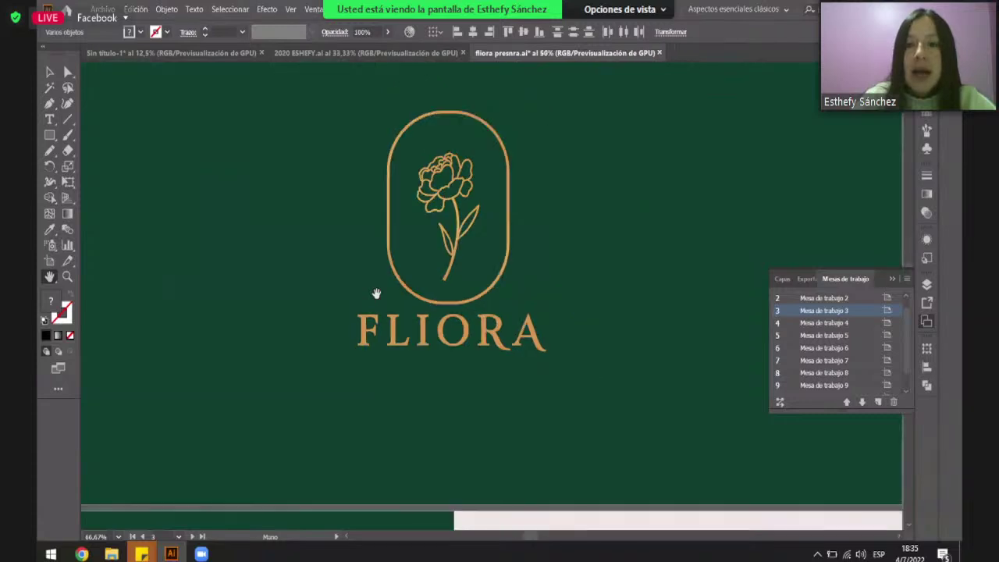
scroll(396, 367, "down", 4)
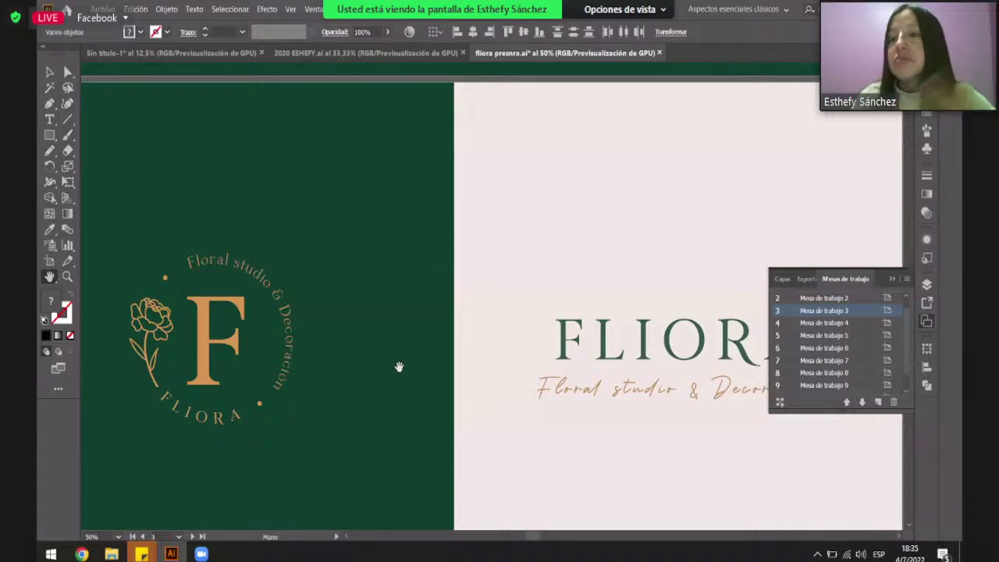
scroll(398, 367, "down", 3)
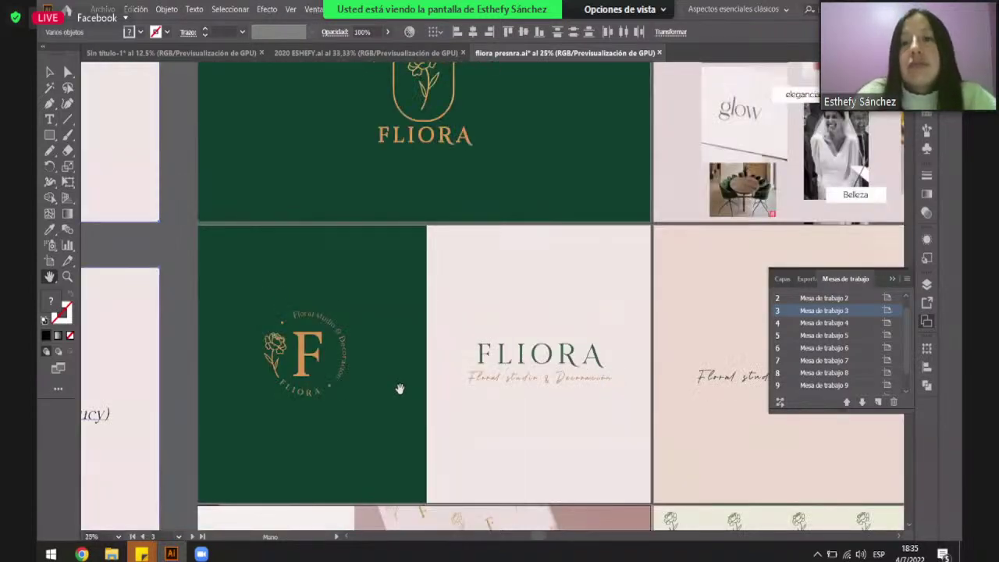
scroll(452, 367, "up", 1)
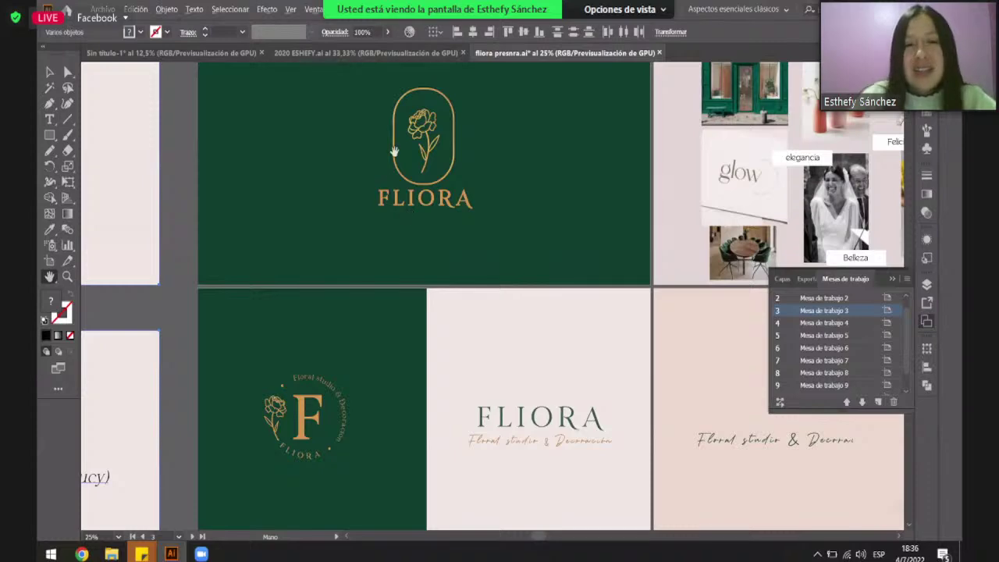
Examine the framed peony and FLIORA lettering of the primary logo up close.
scroll(394, 153, "up", 3)
scroll(408, 201, "up", 2)
scroll(413, 221, "up", 1)
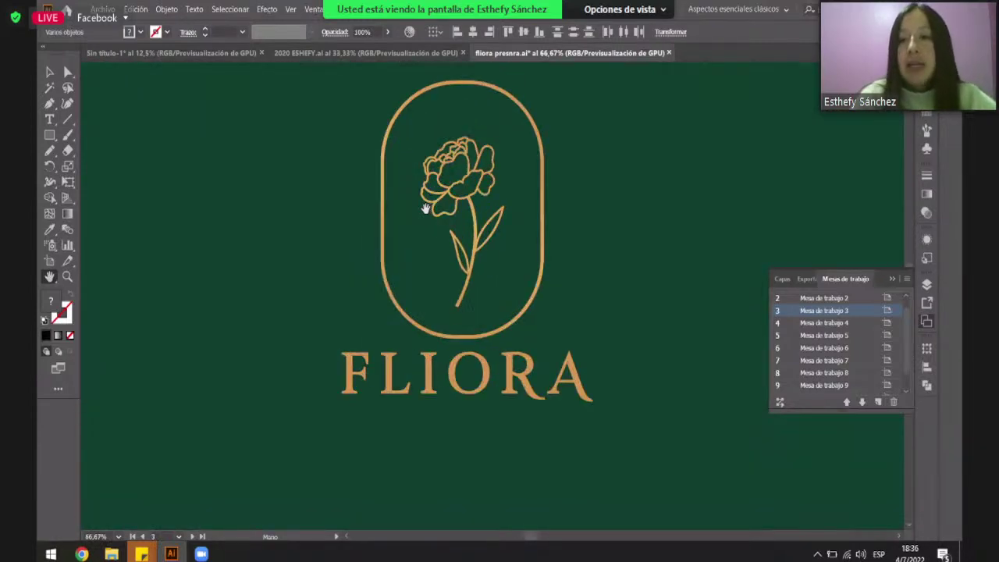
scroll(421, 255, "down", 1)
left_click_drag(422, 255, 433, 287)
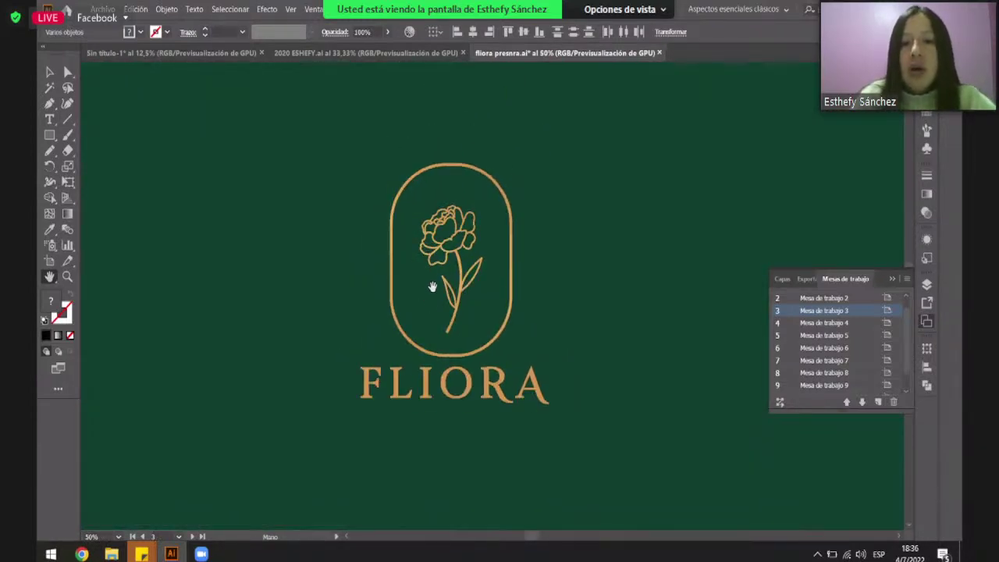
Examine the circular F monogram and the FLIORA wordmark with its handwritten tagline beneath the primary logo.
scroll(433, 287, "down", 1)
scroll(432, 286, "down", 5)
scroll(432, 297, "up", 1)
scroll(431, 319, "down", 1)
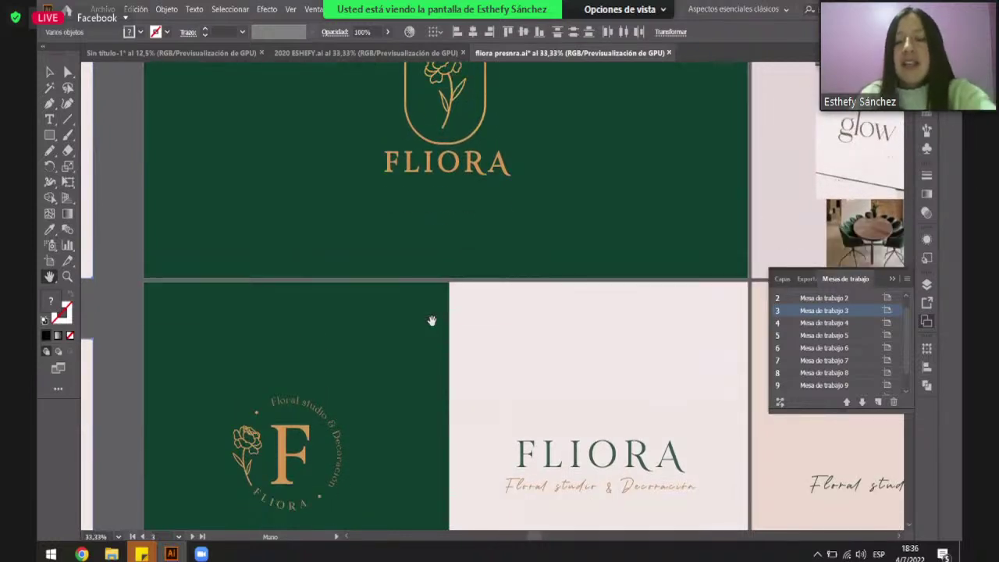
scroll(432, 320, "down", 3)
scroll(431, 320, "up", 1)
scroll(426, 328, "down", 3)
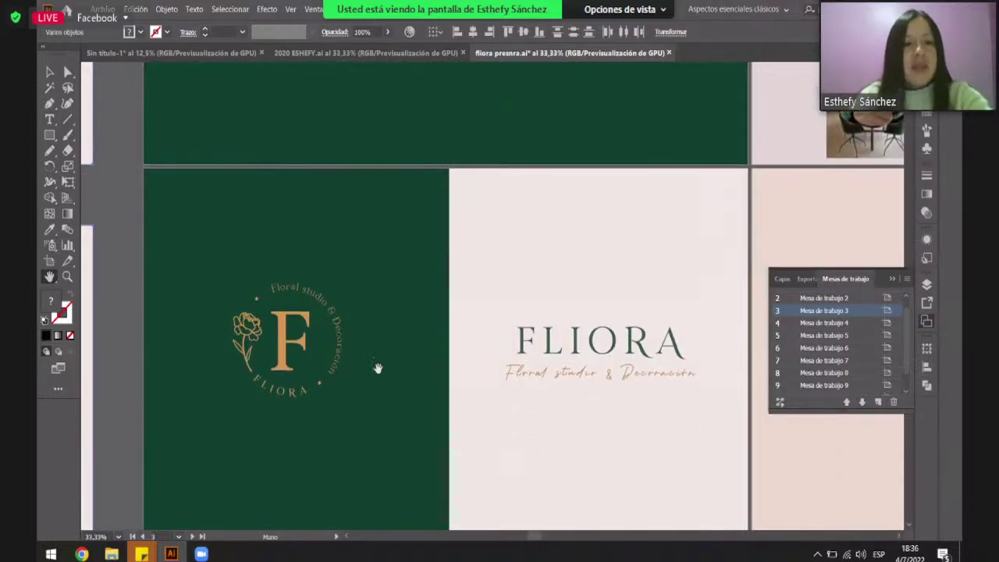
Compare the primary peony logo with the circular F monogram and the green wordmark on the light background.
scroll(377, 367, "up", 1)
scroll(715, 402, "up", 2)
scroll(680, 422, "up", 1)
scroll(653, 423, "down", 2)
scroll(485, 215, "up", 3)
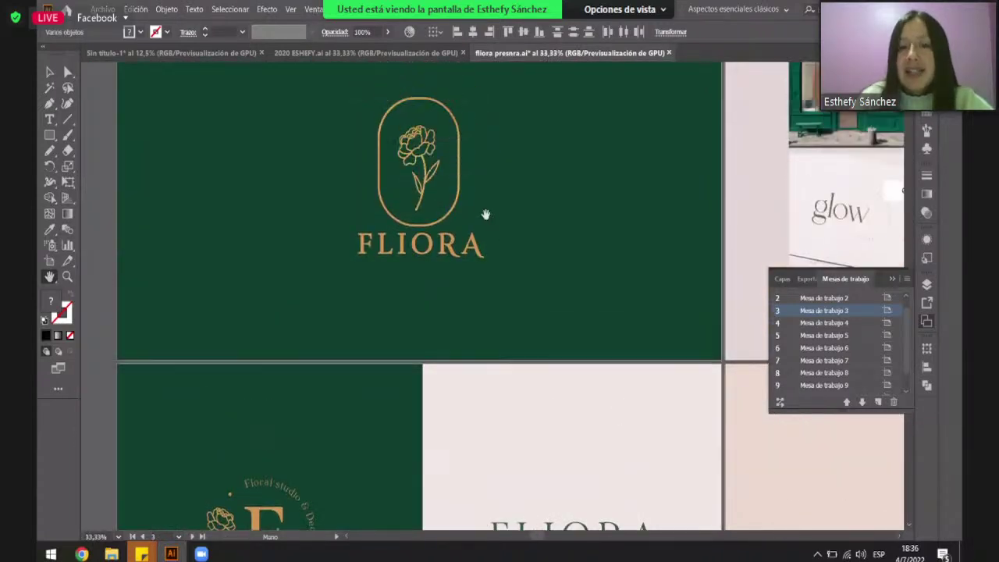
scroll(486, 215, "down", 1)
scroll(452, 226, "down", 3)
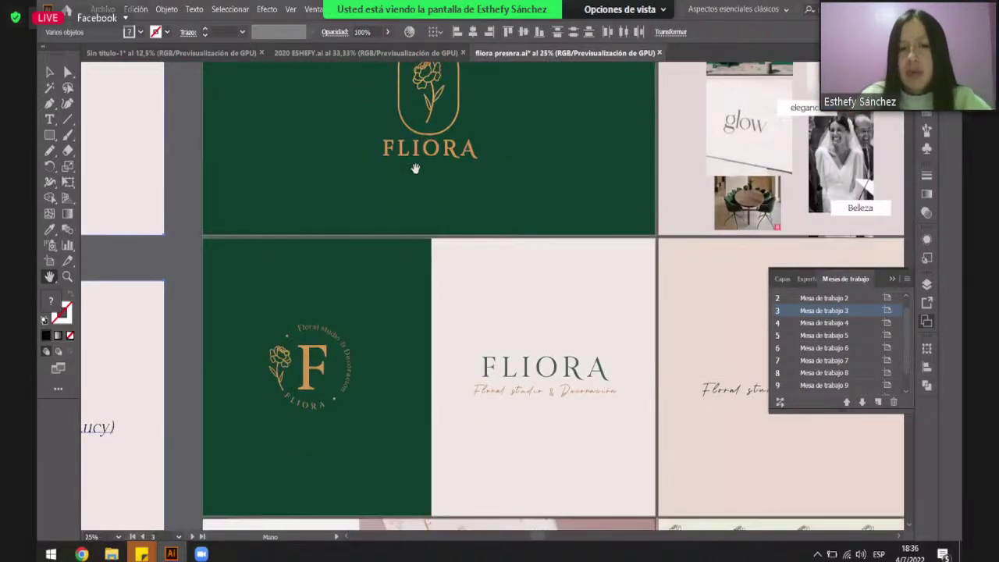
scroll(442, 301, "down", 2)
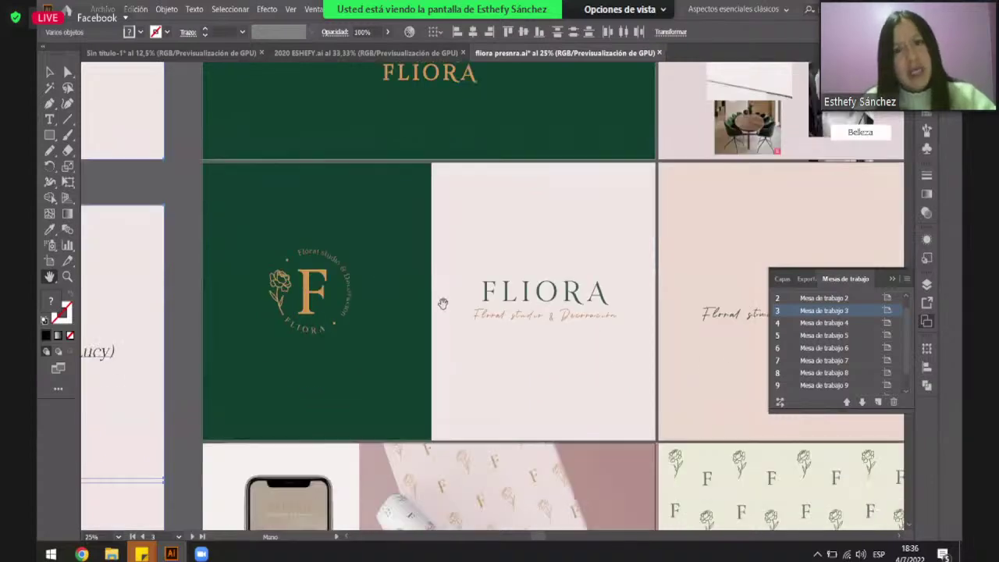
left_click_drag(480, 256, 421, 294)
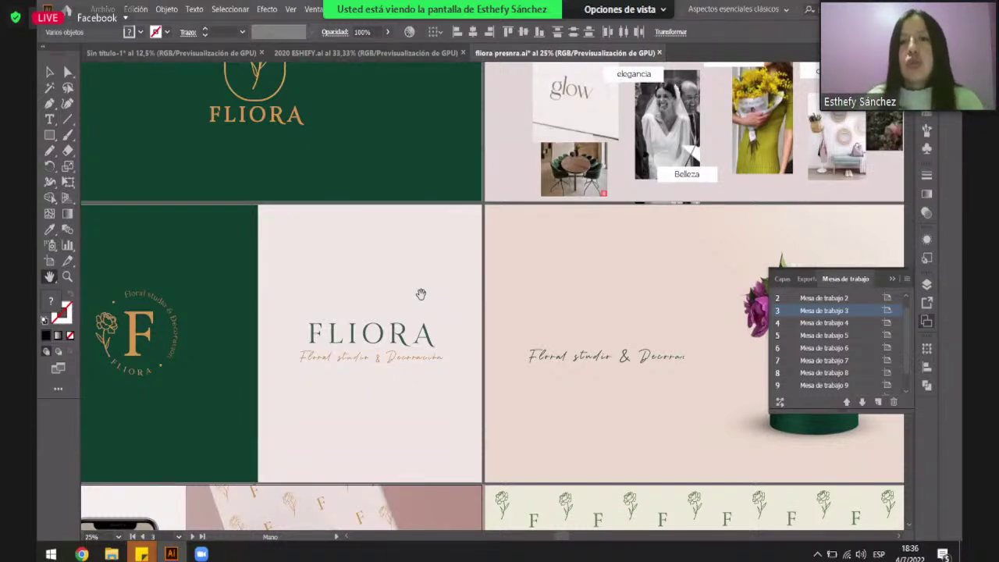
left_click(81, 554)
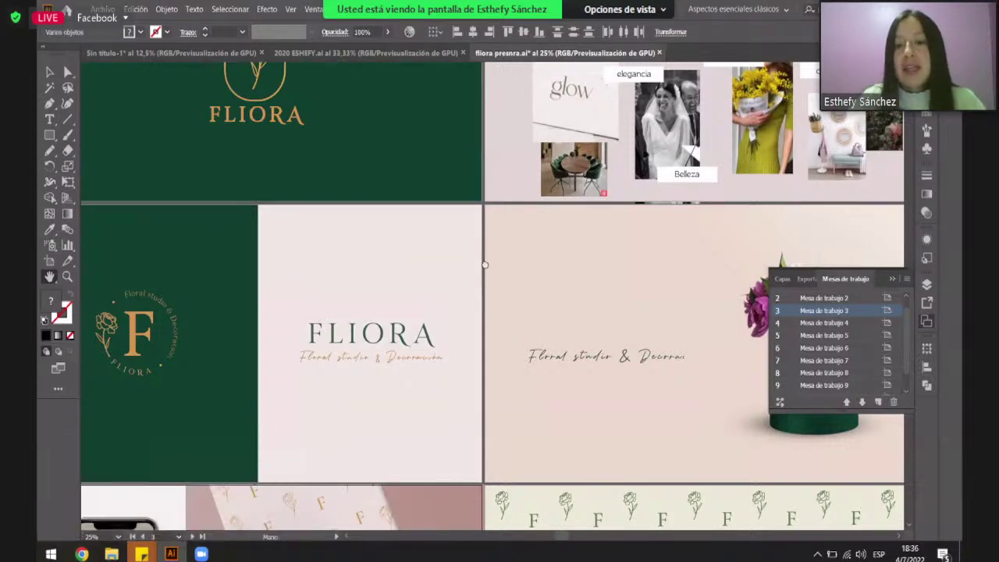
View the artboard with the handwritten "Floral studio & Decoración" line and the green flower box mockup.
left_click_drag(518, 278, 298, 284)
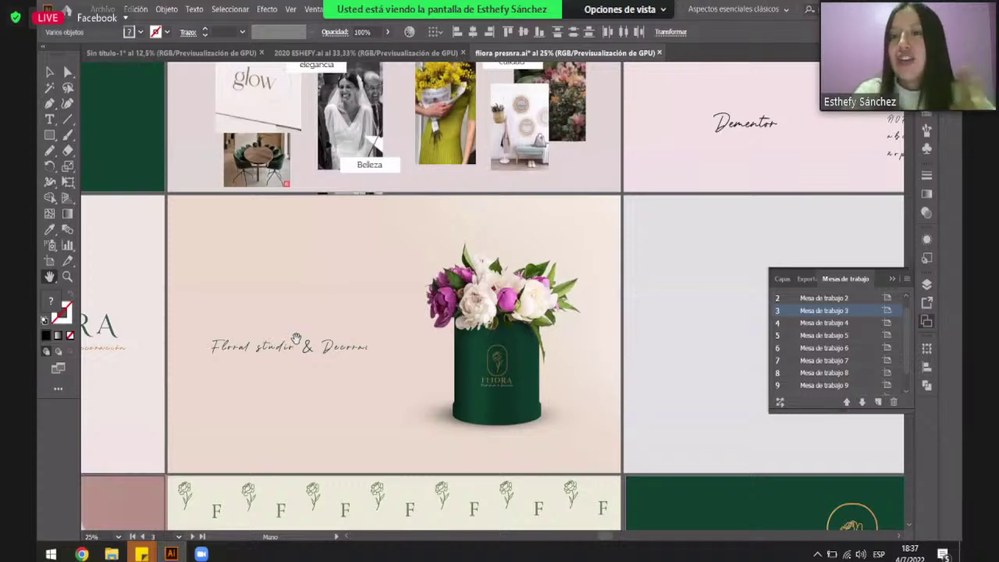
left_click_drag(297, 337, 341, 403)
scroll(273, 419, "right", 3)
scroll(273, 419, "down", 1)
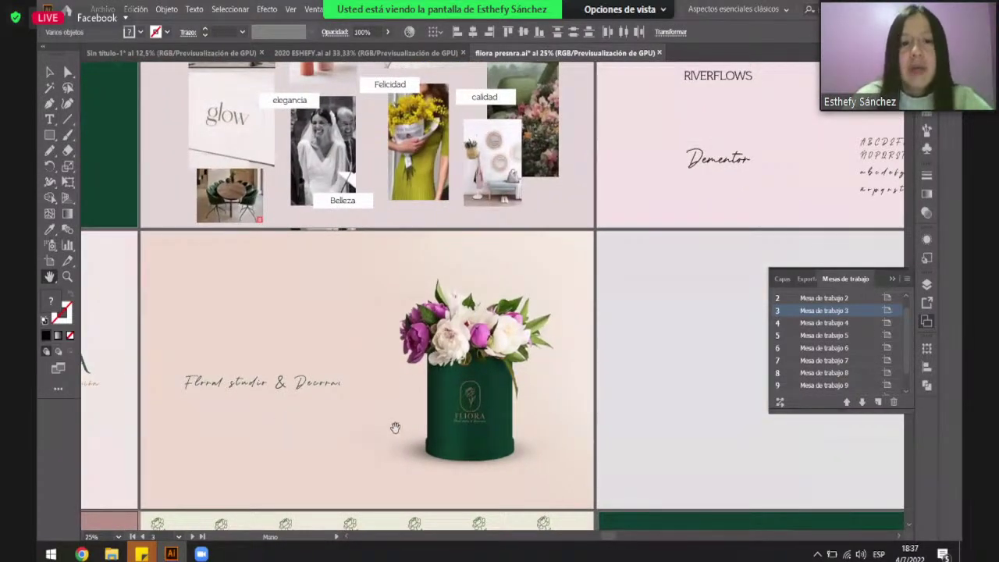
scroll(395, 406, "down", 1)
scroll(292, 408, "up", 1)
scroll(346, 393, "up", 2)
scroll(345, 392, "down", 1)
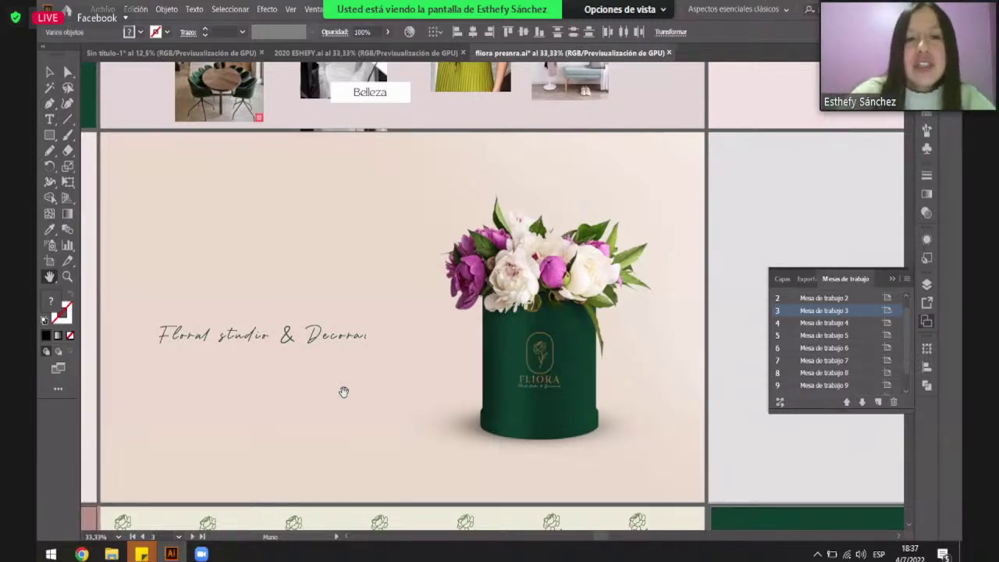
Examine the gold logo and tagline on the green flower box up close, together with the peony arrangement.
scroll(539, 363, "up", 3)
scroll(431, 347, "down", 3)
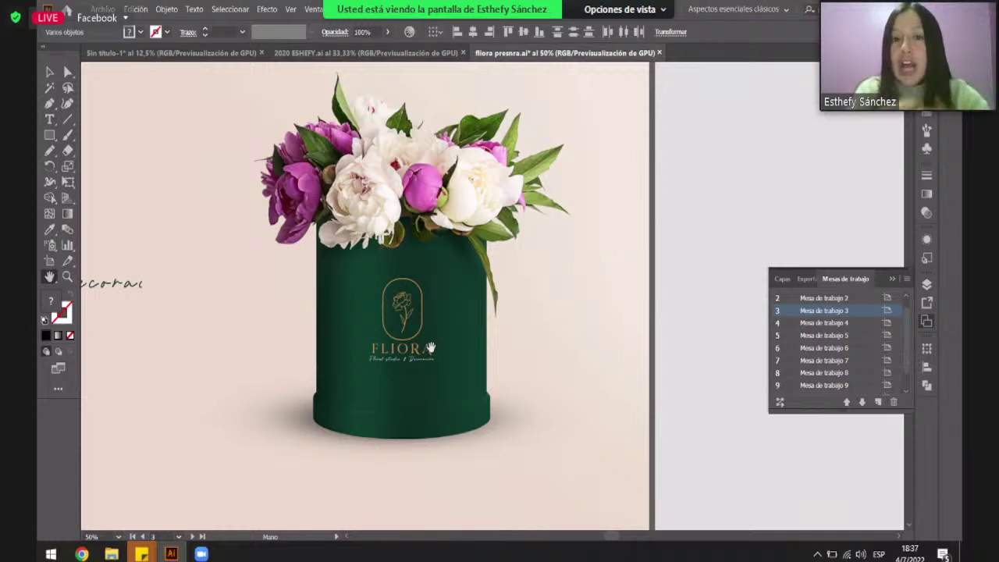
scroll(431, 348, "down", 1)
scroll(397, 328, "up", 2)
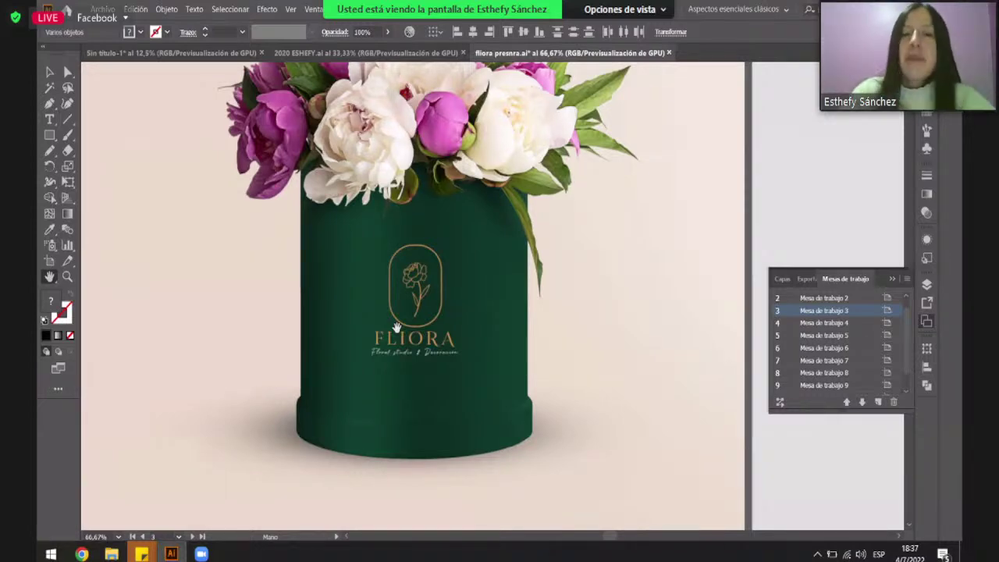
scroll(396, 328, "down", 2)
scroll(404, 301, "up", 2)
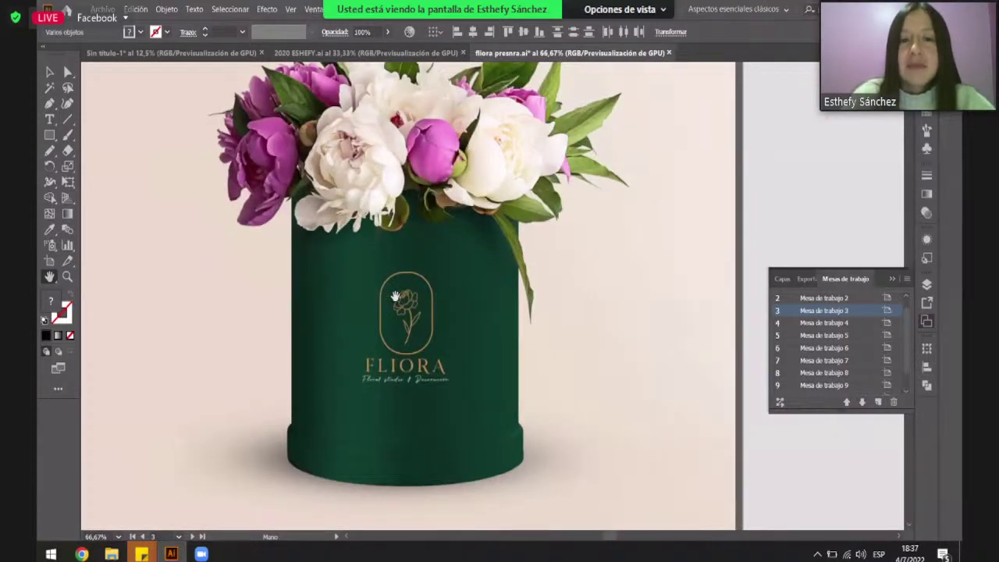
scroll(394, 299, "down", 1)
left_click_drag(363, 292, 422, 334)
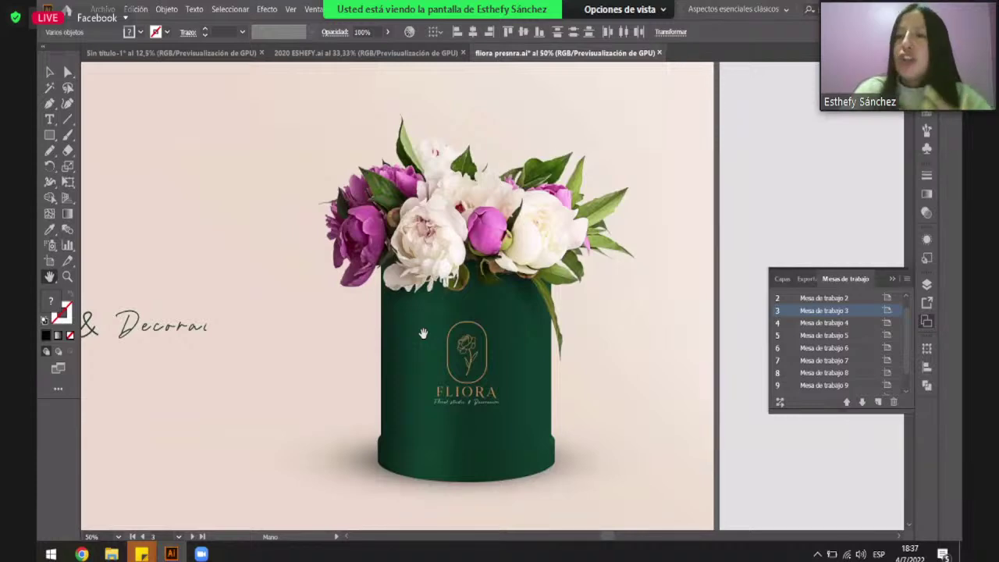
Go from the flower box past the moodboard to the phone mockup and examine its FLIORA branding and floral photos.
scroll(422, 334, "down", 1)
scroll(332, 357, "up", 3)
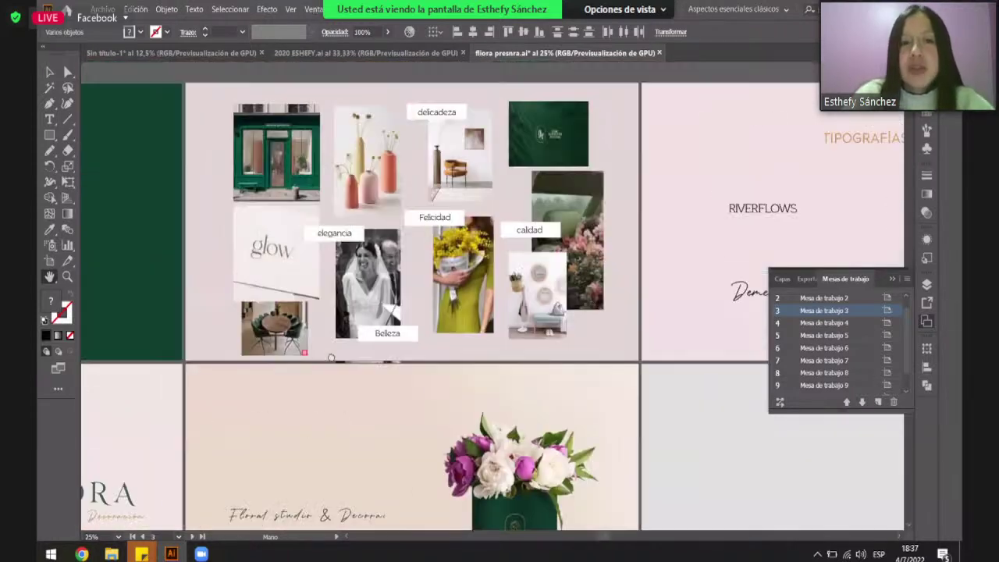
left_click_drag(446, 366, 322, 198)
scroll(392, 326, "right", 3)
scroll(375, 327, "left", 6)
scroll(312, 347, "down", 2)
scroll(273, 355, "down", 1)
scroll(291, 390, "left", 4)
scroll(291, 390, "down", 2)
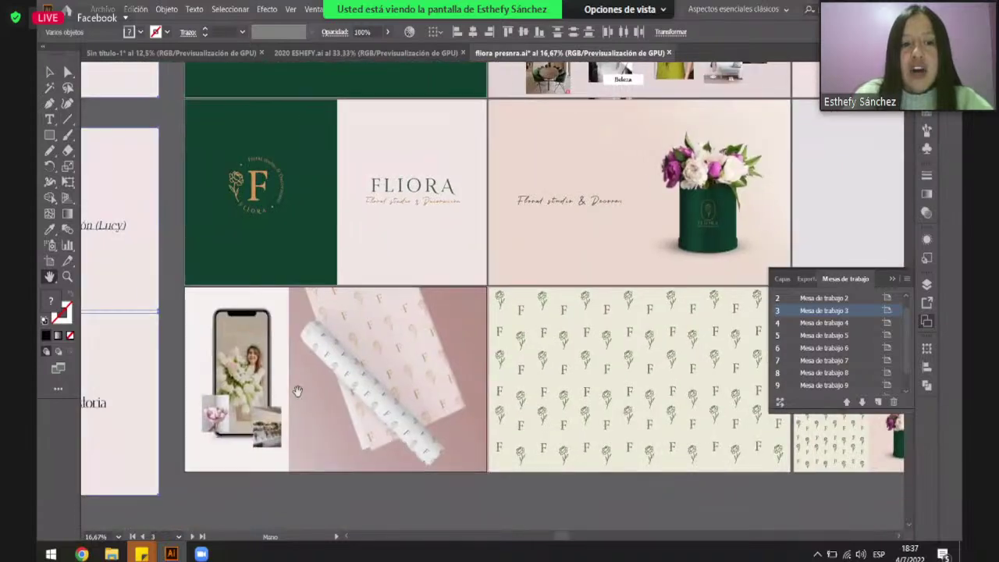
scroll(195, 401, "up", 2)
scroll(195, 400, "up", 2)
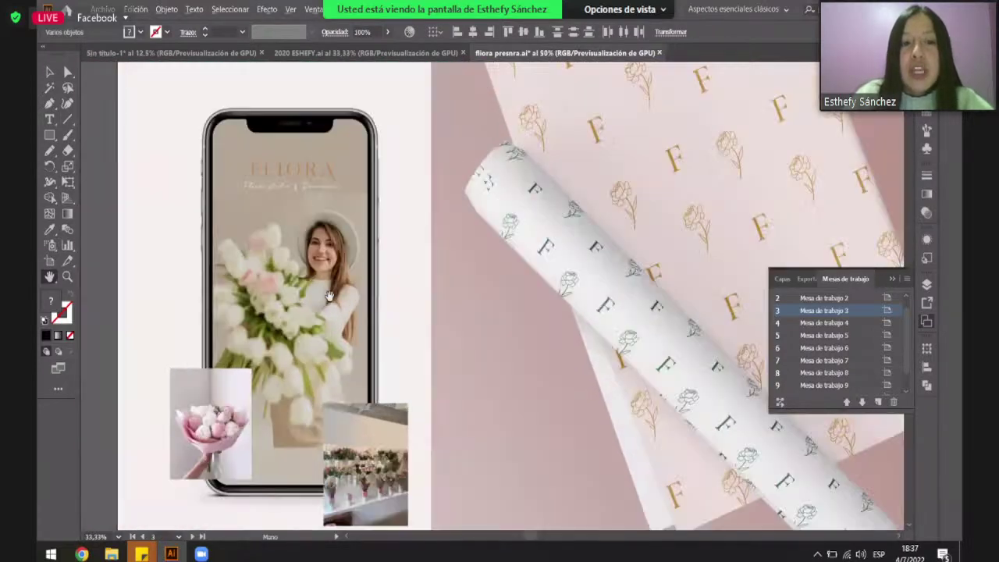
scroll(240, 231, "up", 1)
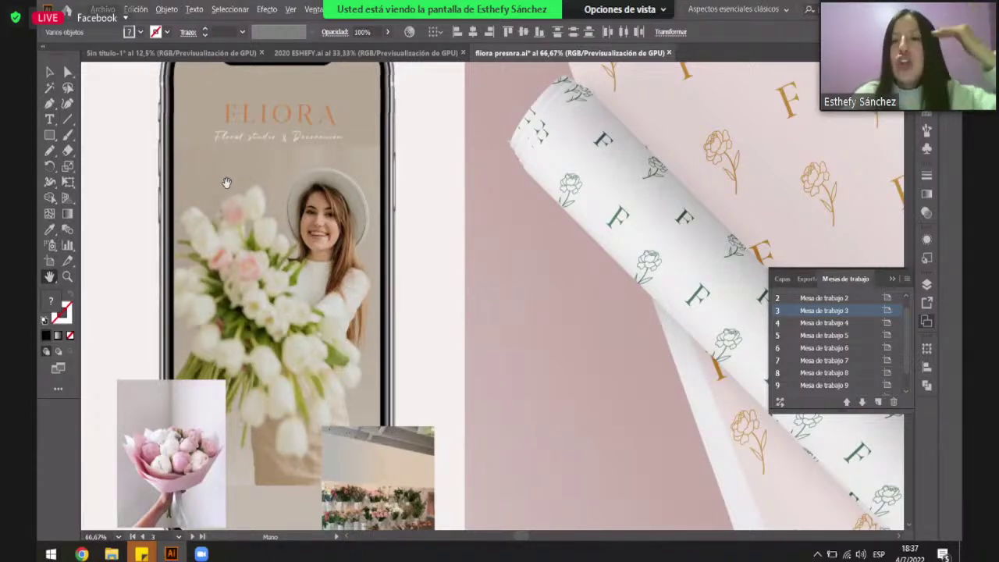
scroll(312, 274, "down", 1)
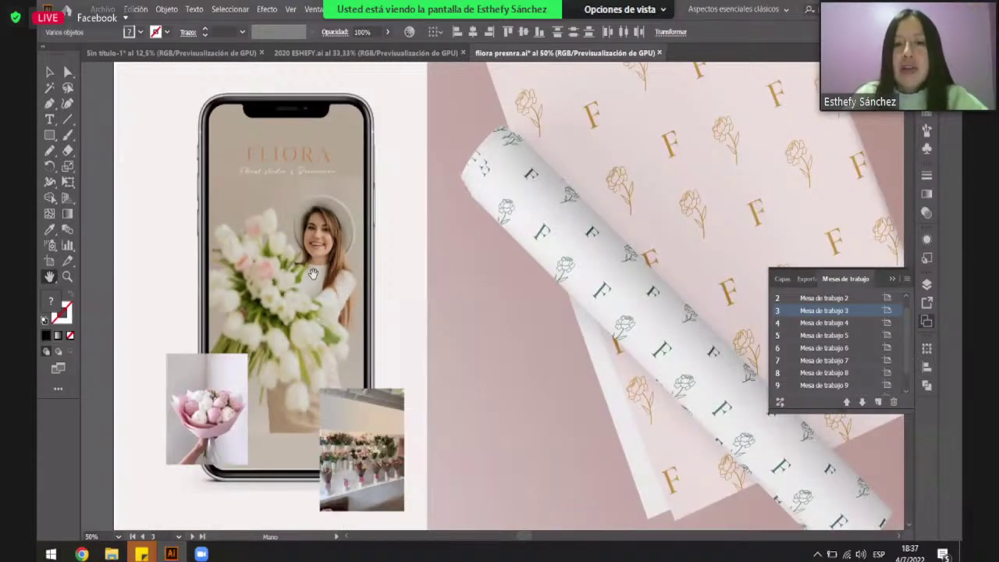
Examine the peony and F pattern on the wrapping paper mockup beside the cream pattern artboard.
scroll(312, 274, "right", 5)
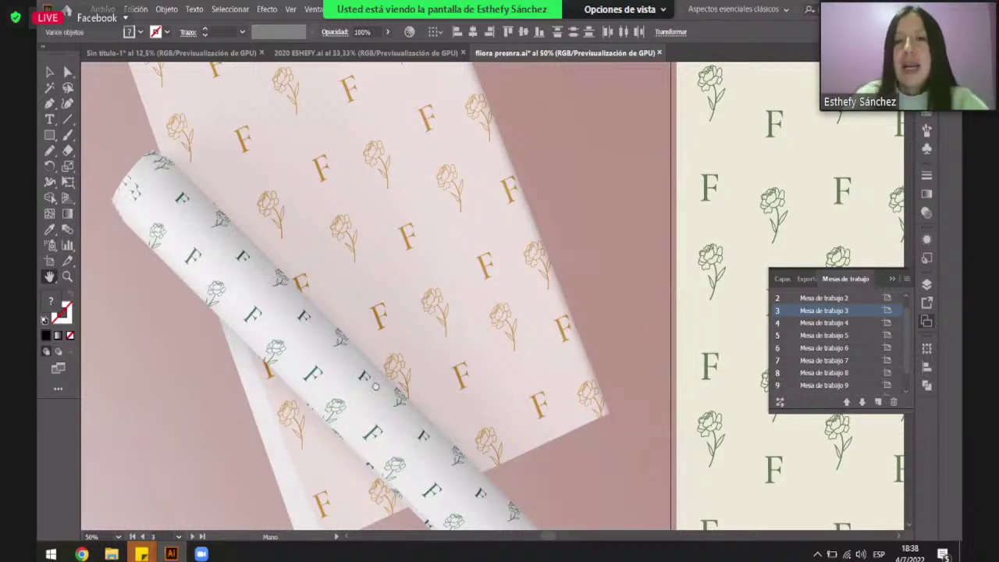
scroll(425, 404, "right", 3)
scroll(425, 403, "left", 3)
scroll(455, 379, "down", 1)
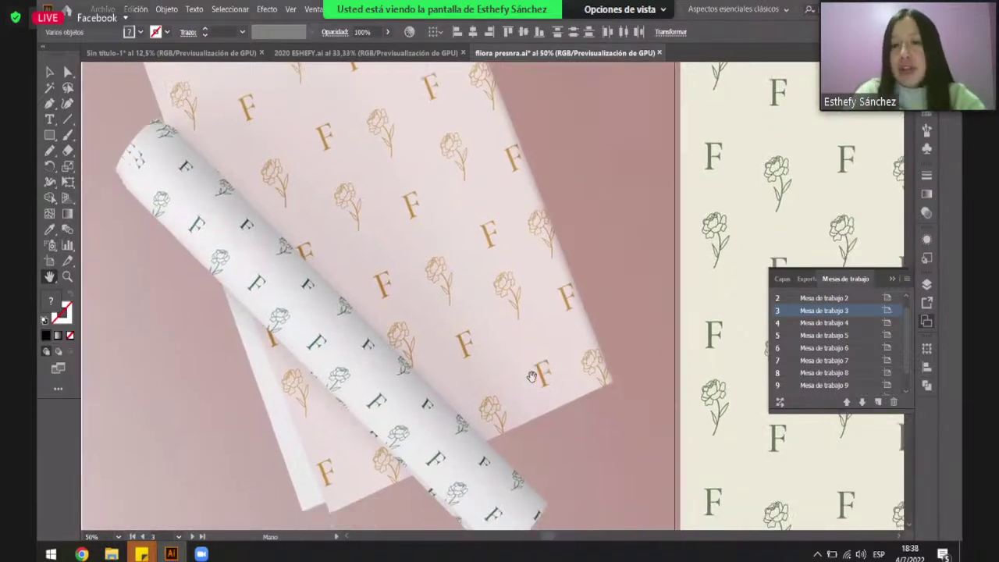
scroll(455, 378, "right", 2)
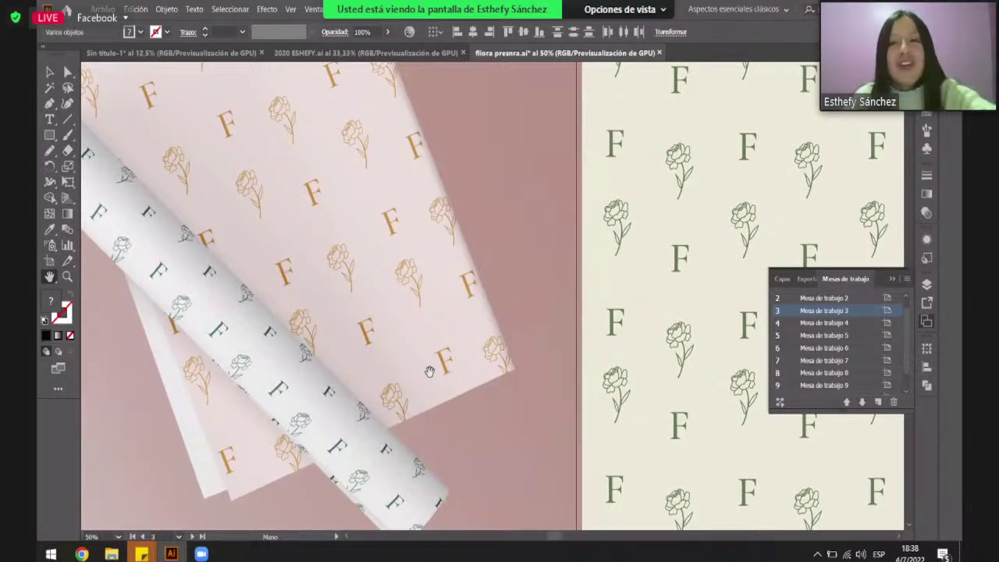
Go from the wrapping paper across the cream peony and F pattern to the strip of small brand mockups under the green logo.
left_click_drag(515, 334, 379, 334)
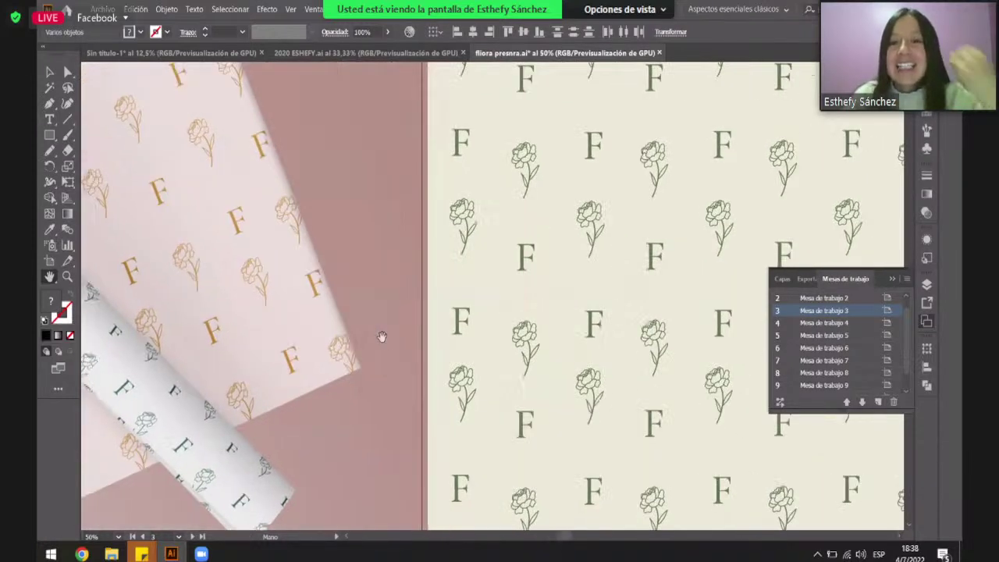
scroll(336, 342, "right", 6)
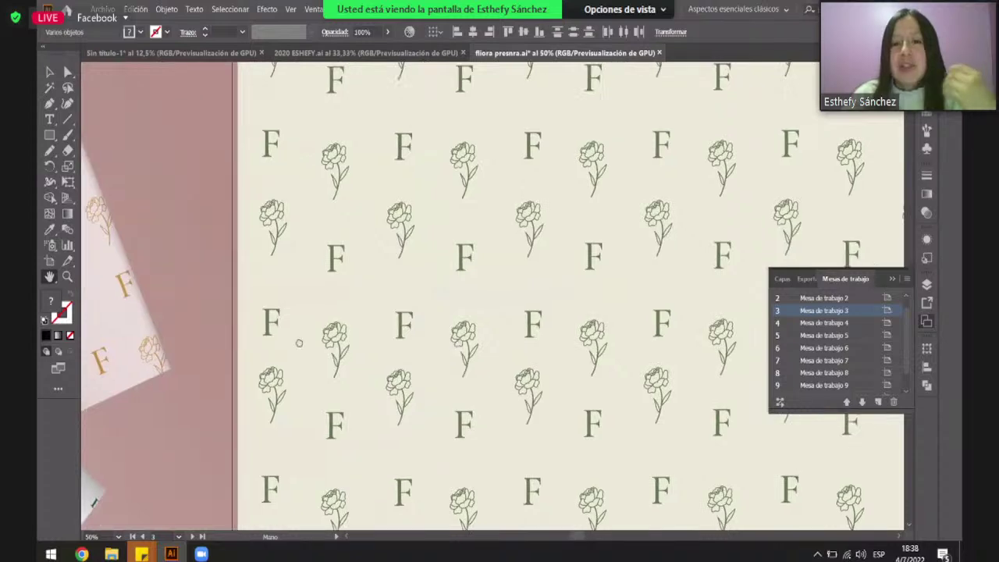
scroll(326, 414, "right", 10)
scroll(327, 414, "up", 1)
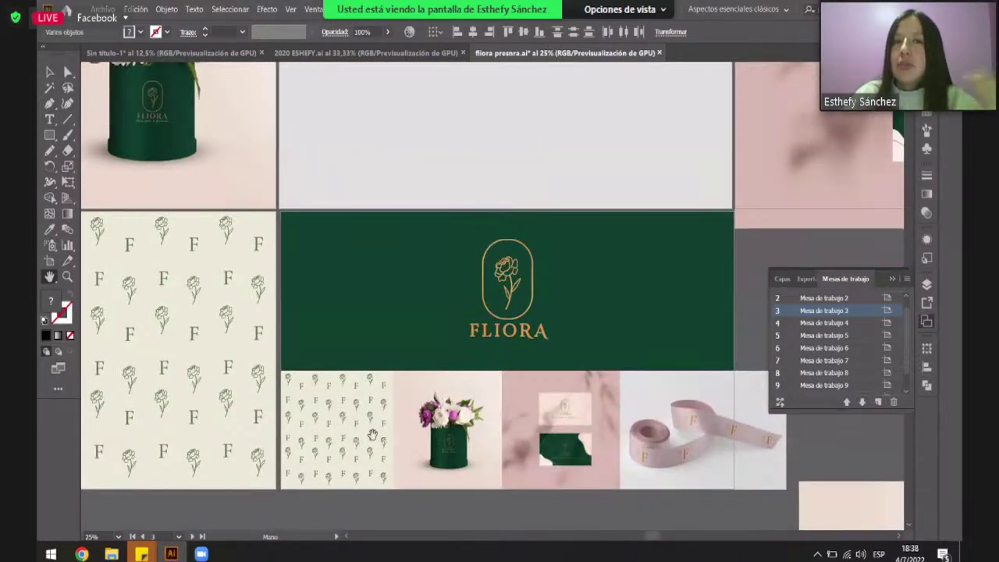
scroll(600, 421, "down", 1)
scroll(599, 422, "up", 2)
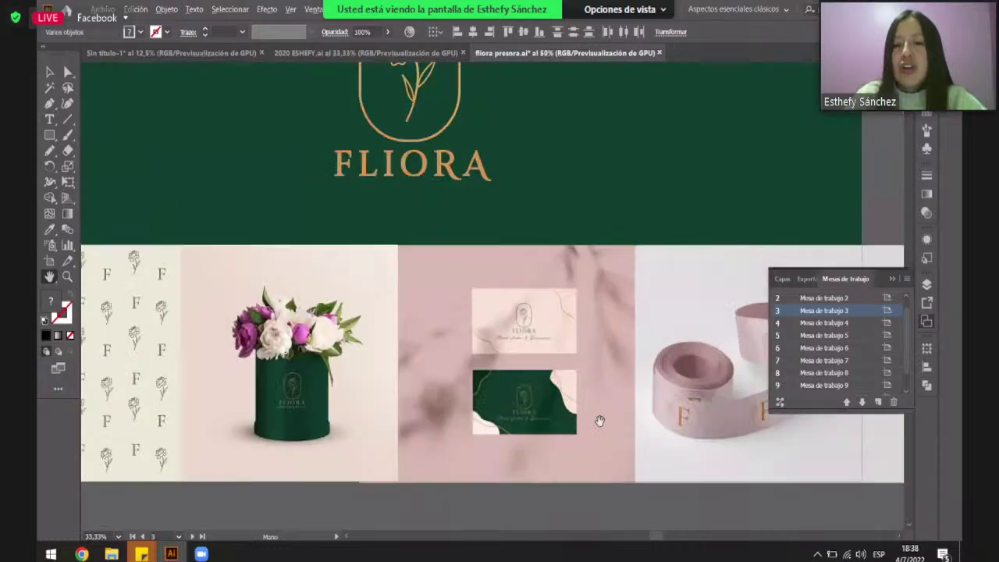
Examine the cream and green FLIORA business cards up close, including their logo, tagline and gold wavy lines.
scroll(599, 422, "down", 1)
scroll(590, 323, "up", 6)
scroll(593, 341, "down", 2)
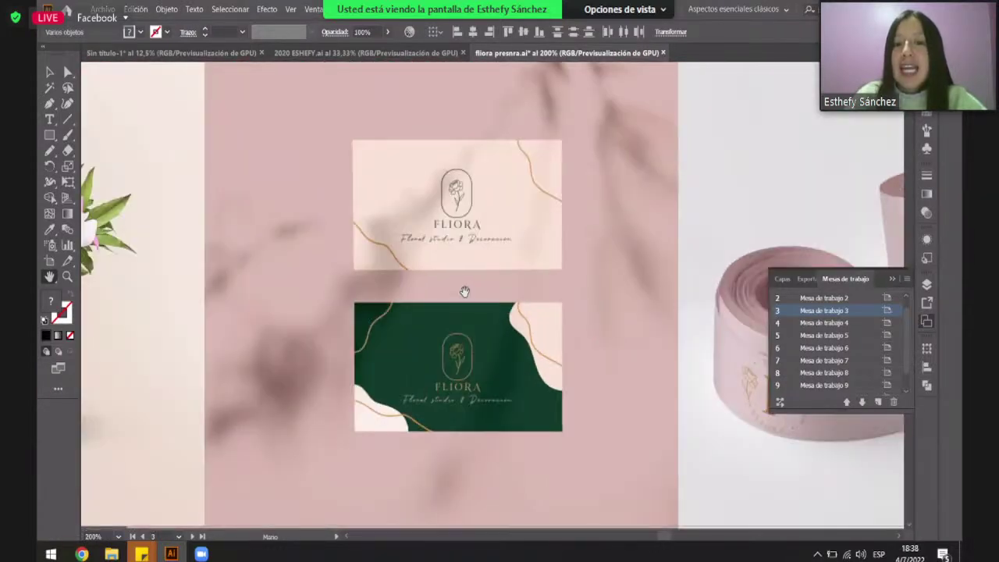
scroll(465, 291, "up", 2)
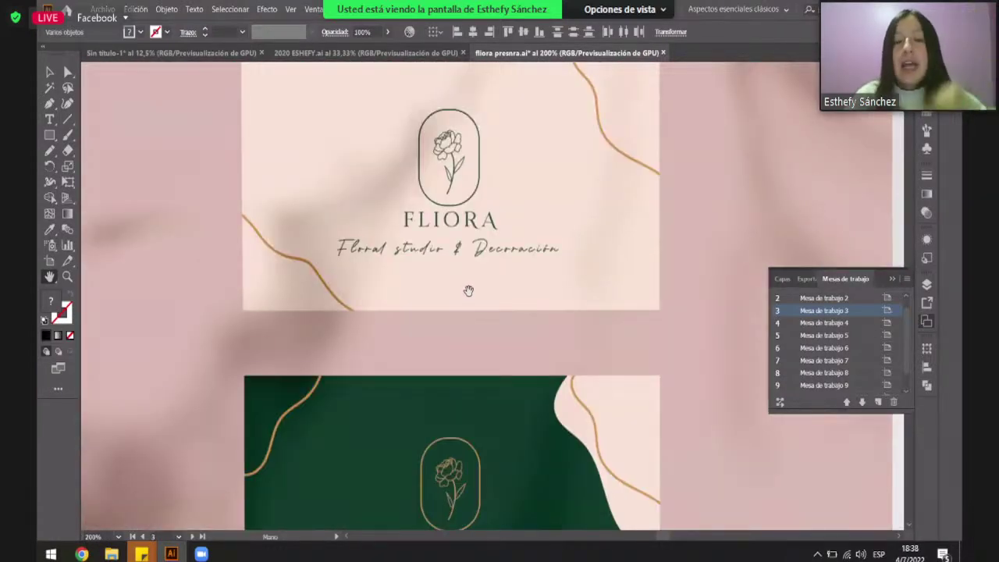
scroll(509, 325, "down", 2)
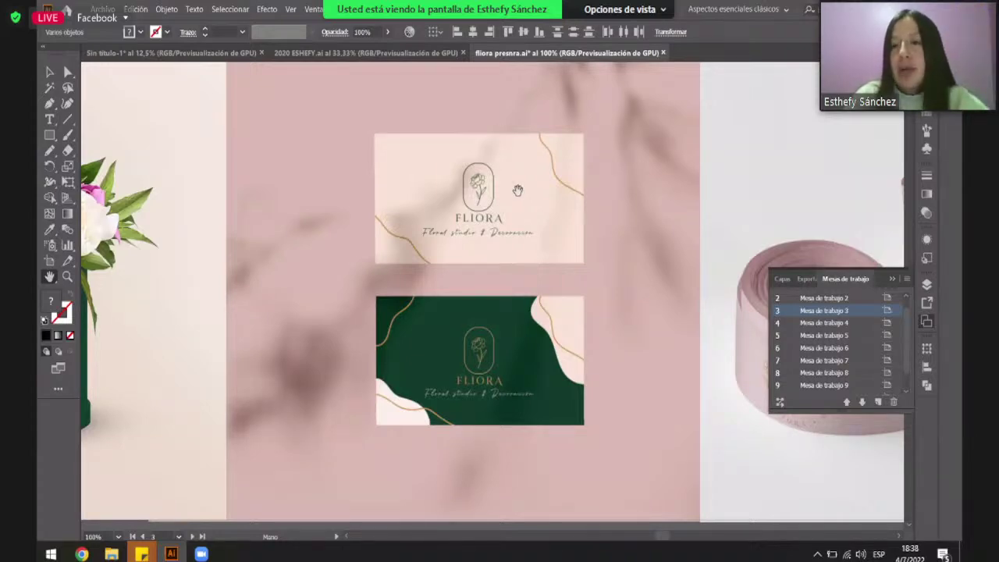
View the artboard layout as a whole, including the vertical flower box piece and the loose logo versions.
key("ctrl+minus")
key("ctrl+minus")
key("ctrl+minus")
key("ctrl+minus")
scroll(539, 259, "down", 5)
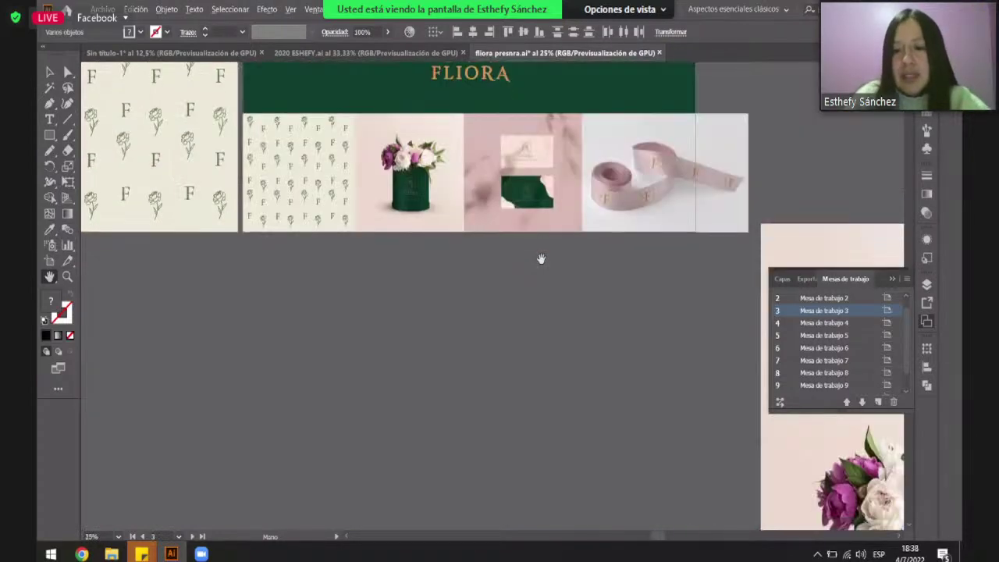
key("v")
key("ctrl+minus")
key("ctrl+minus")
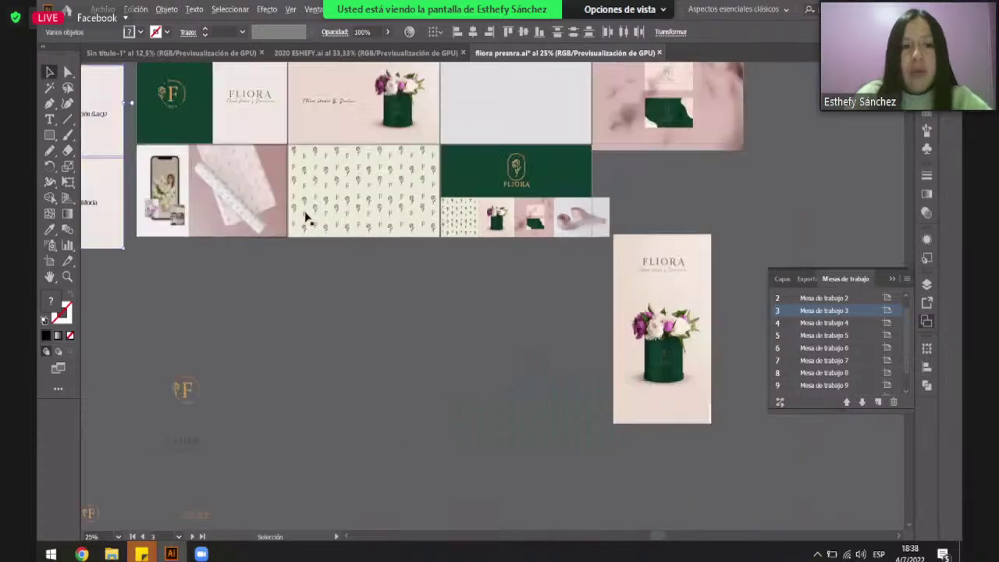
key("ctrl+minus")
View the artboard with the plain black FLIORA lettering with nothing selected.
scroll(135, 188, "up", 5)
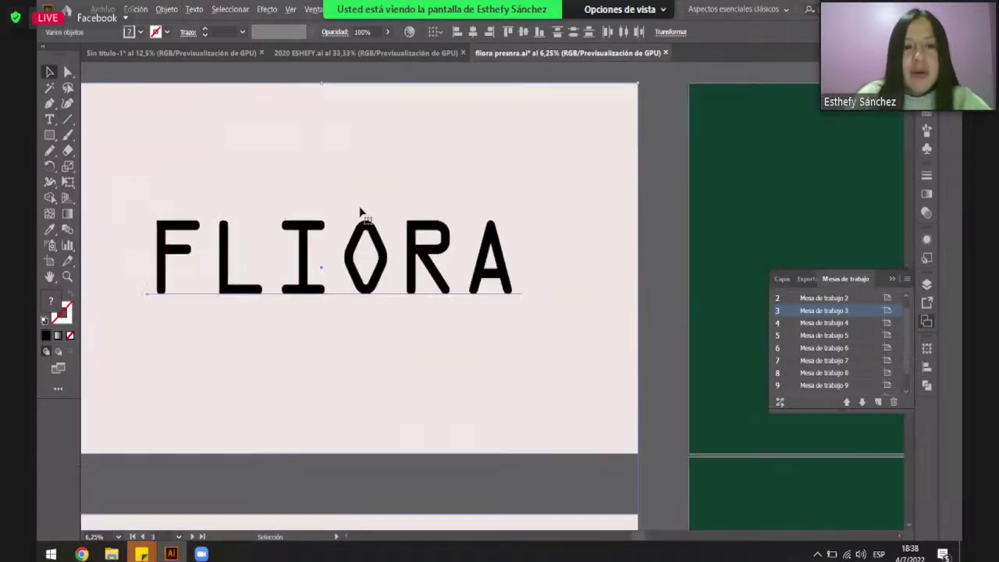
scroll(364, 439, "down", 2)
left_click(184, 257)
scroll(216, 219, "up", 3)
scroll(201, 238, "down", 1)
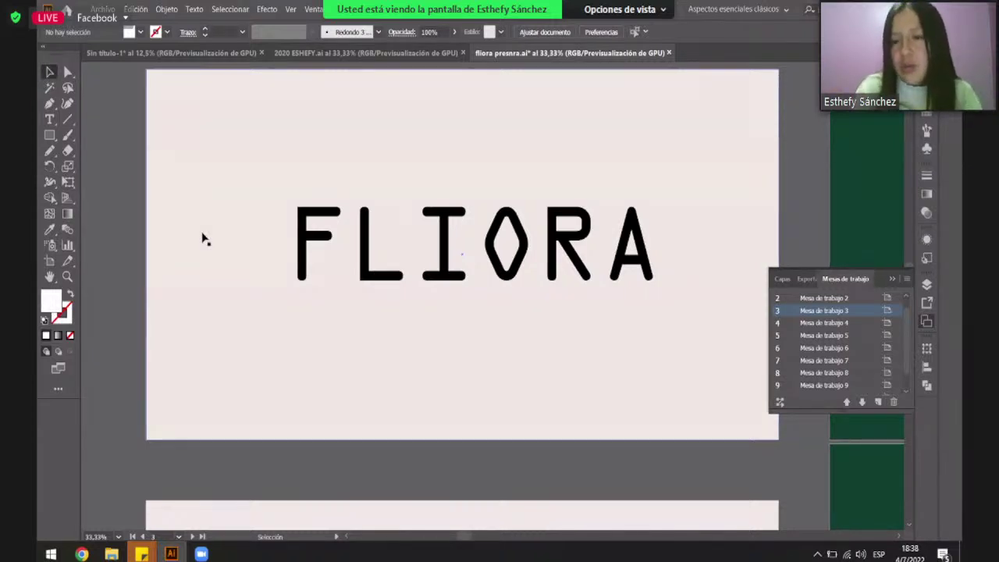
Go from the plain black lettering to the gold logo on green and view it together with the moodboard.
key("h")
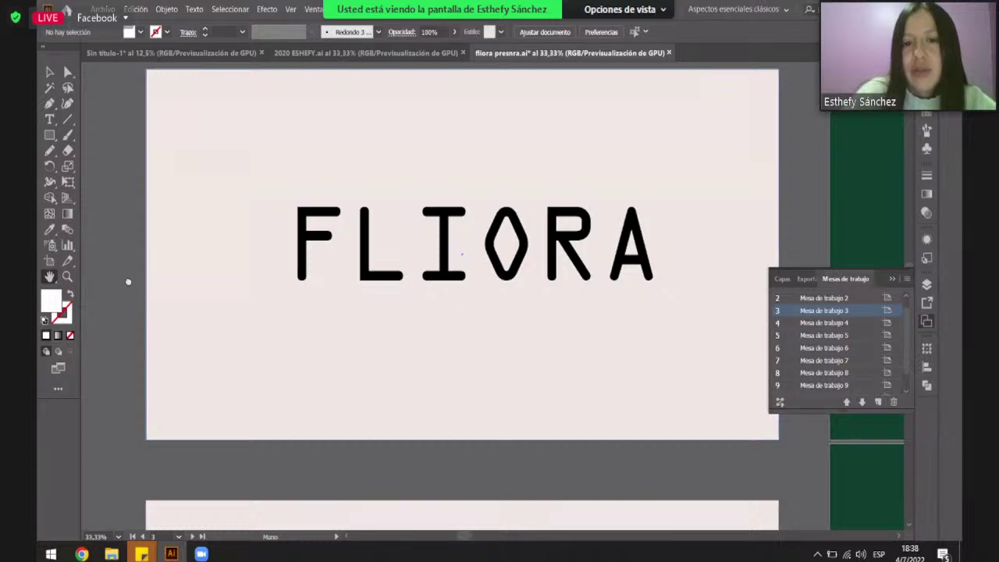
left_click_drag(705, 338, 378, 322)
scroll(378, 322, "right", 10)
key("ctrl+minus")
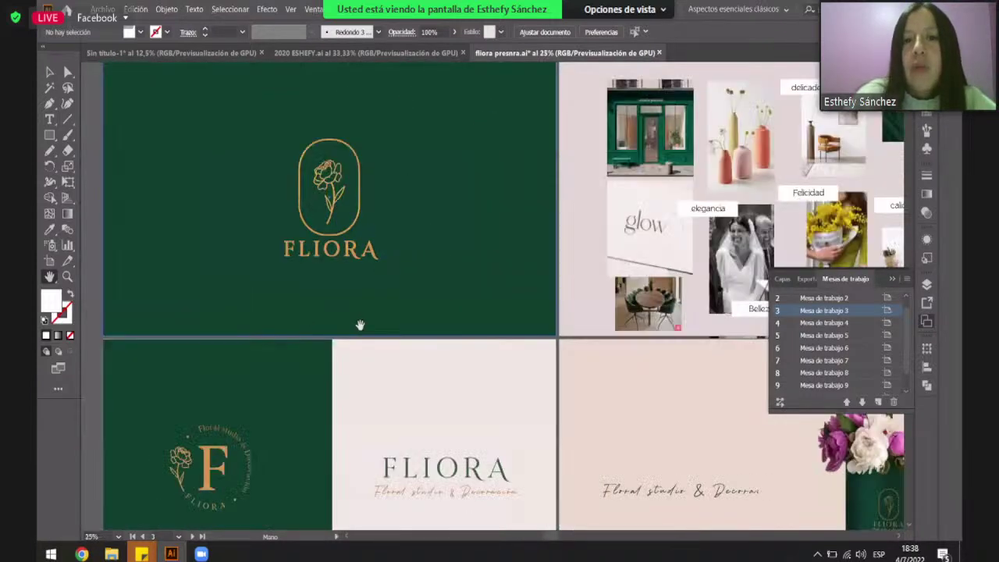
scroll(424, 310, "down", 2)
scroll(323, 345, "right", 5)
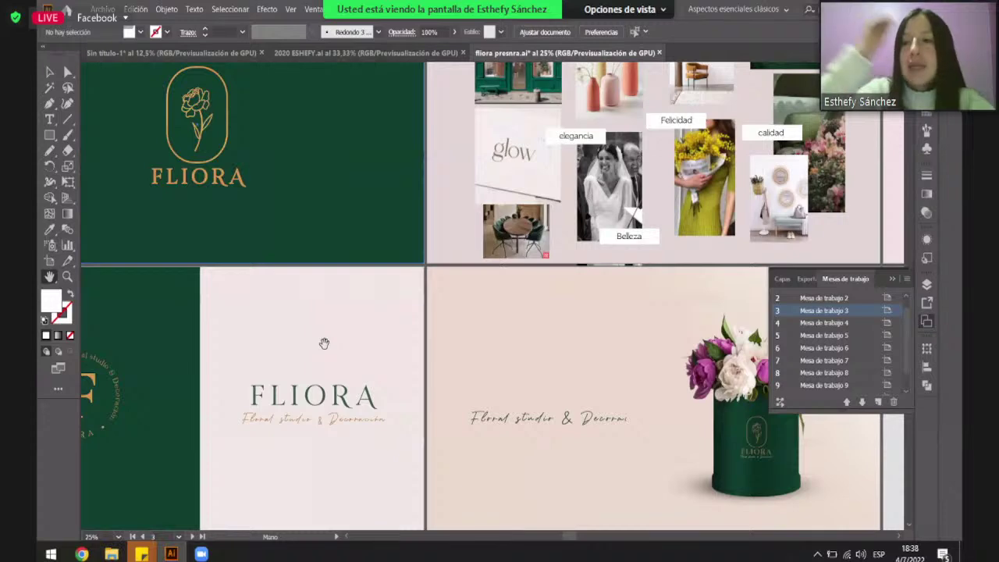
Review the artboards below the main logo, covering the wordmark, flower box, phone and wrapping paper mockups, and pattern.
scroll(324, 344, "down", 8)
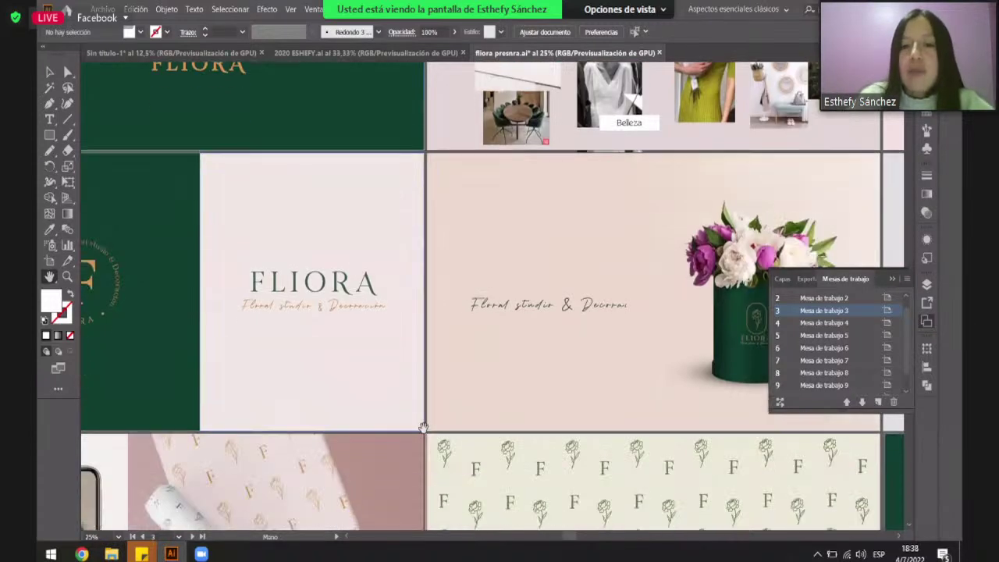
scroll(422, 427, "down", 3)
scroll(424, 429, "down", 2)
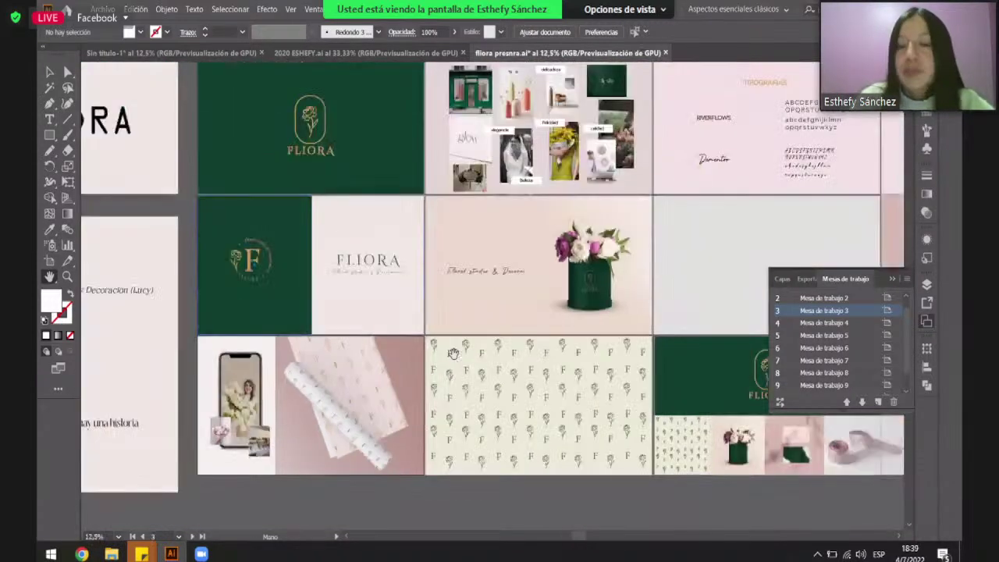
scroll(231, 362, "left", 5)
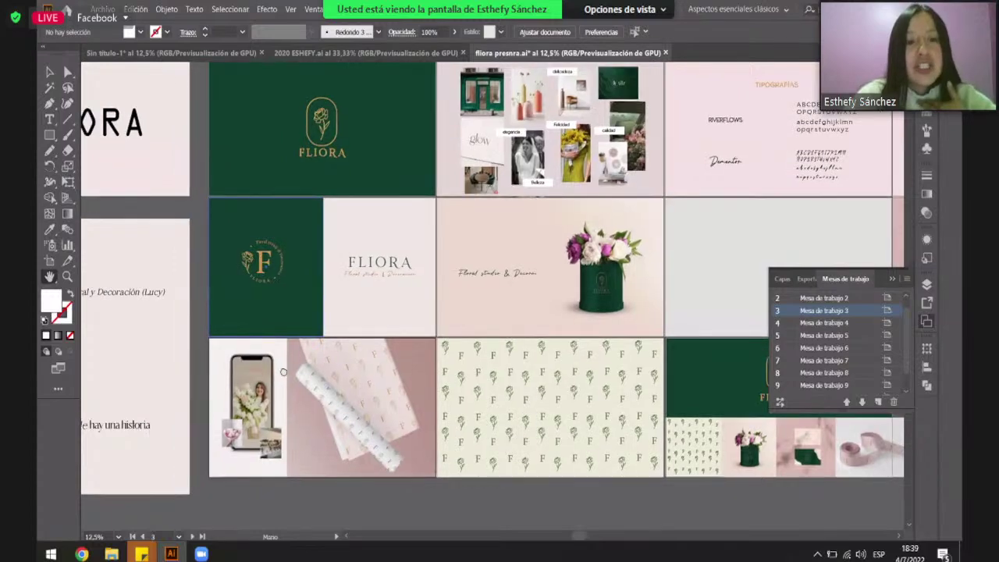
scroll(370, 313, "right", 6)
scroll(371, 313, "up", 2)
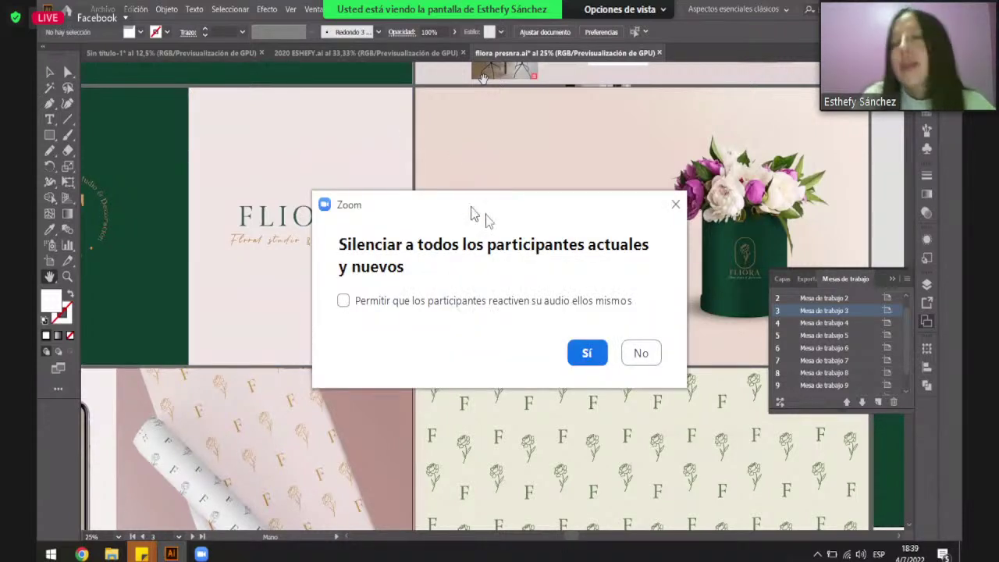
Dismiss the Zoom request to mute all participants and make Fenixwebcaracas co-host of the meeting.
left_click_drag(440, 196, 408, 185)
key("Escape")
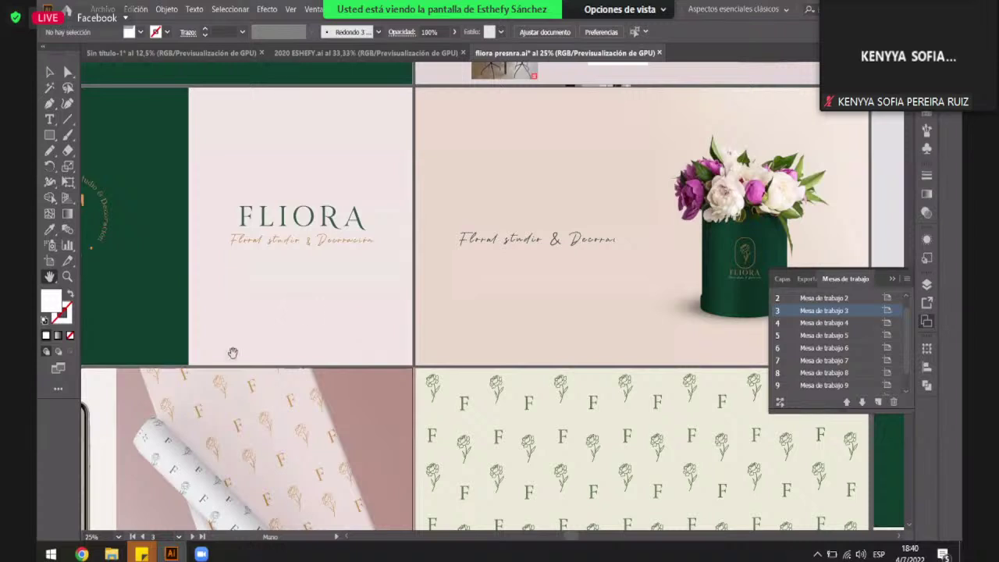
scroll(355, 317, "up", 2)
scroll(354, 315, "up", 2)
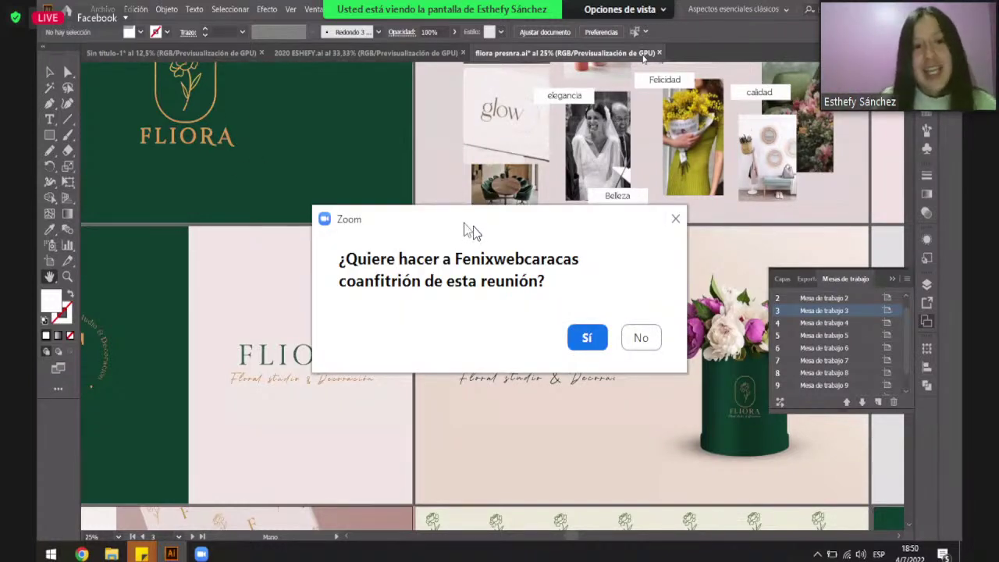
key("Return")
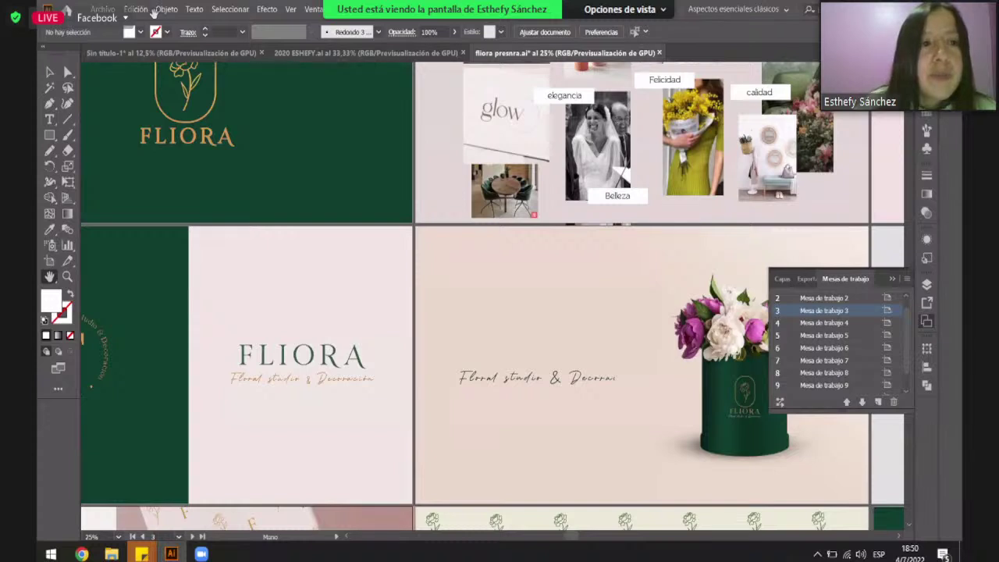
Convert the dark green FLIORA wordmark above the handwritten tagline to outlines.
key("v")
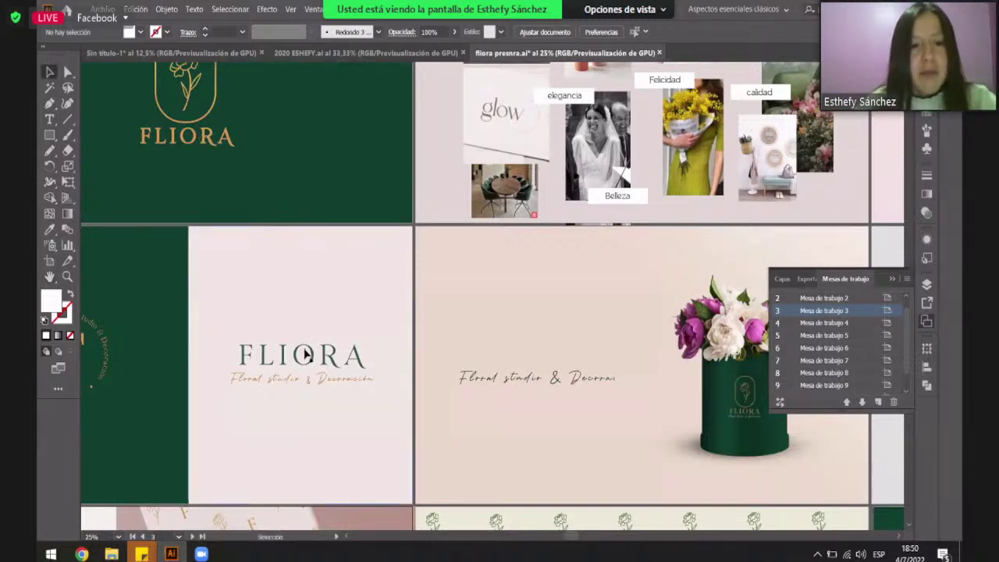
left_click(309, 356)
scroll(262, 356, "up", 2)
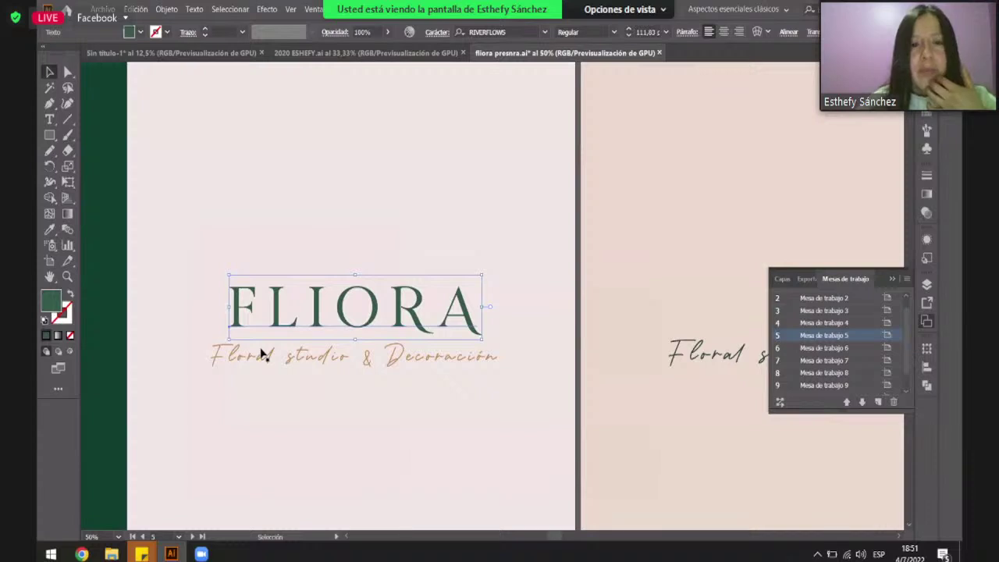
right_click(413, 308)
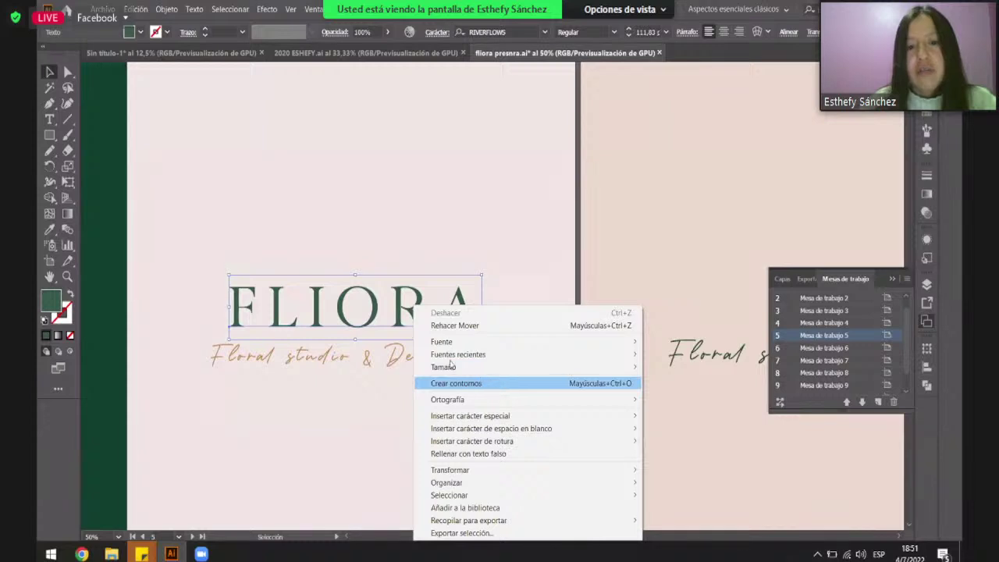
left_click(482, 385)
Isolate the outlined FLIORA letters, try moving the anchor point at the tip of the R's leg, and undo it.
double_click(402, 320)
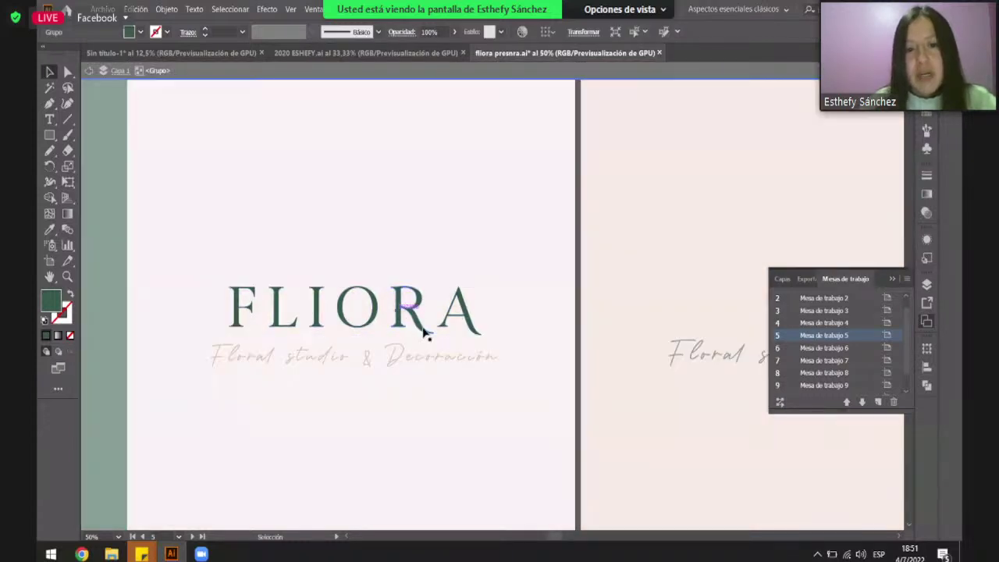
scroll(421, 332, "up", 2)
left_click(461, 356)
key("a")
left_click_drag(479, 357, 544, 300)
key("ctrl+z")
Try moving a point on the R's bowl, and undo the edits back to the wordmark's live text.
left_click_drag(439, 266, 479, 267)
key("ctrl+z")
key("ctrl+z")
key("ctrl+z")
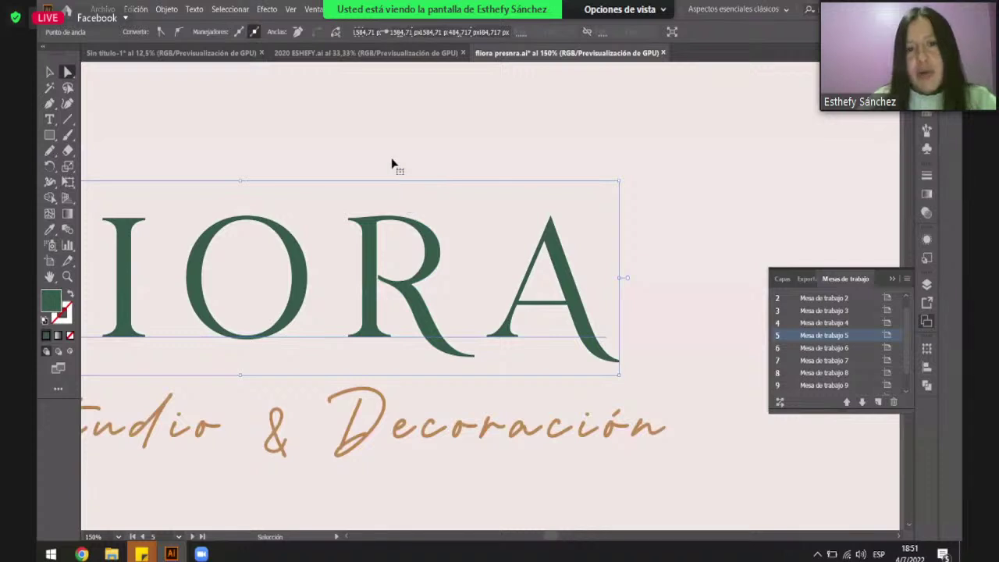
left_click(393, 163)
key("ctrl+minus")
scroll(379, 233, "down", 1)
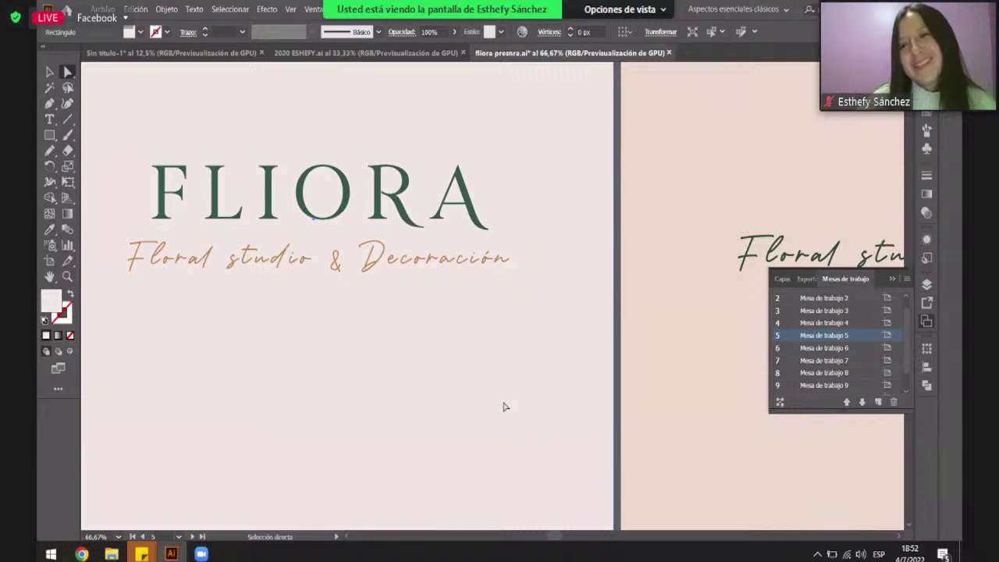
Switch to Zoom, replace the current screen share with the PowerPoint slide show window, and advance to the Diseño Web speaker slide.
key("alt+s")
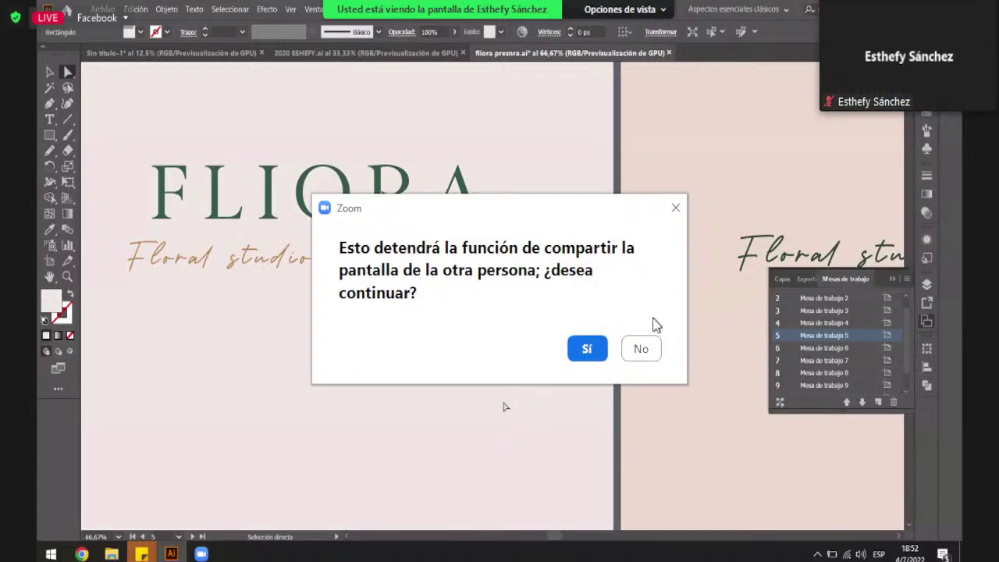
left_click(587, 348)
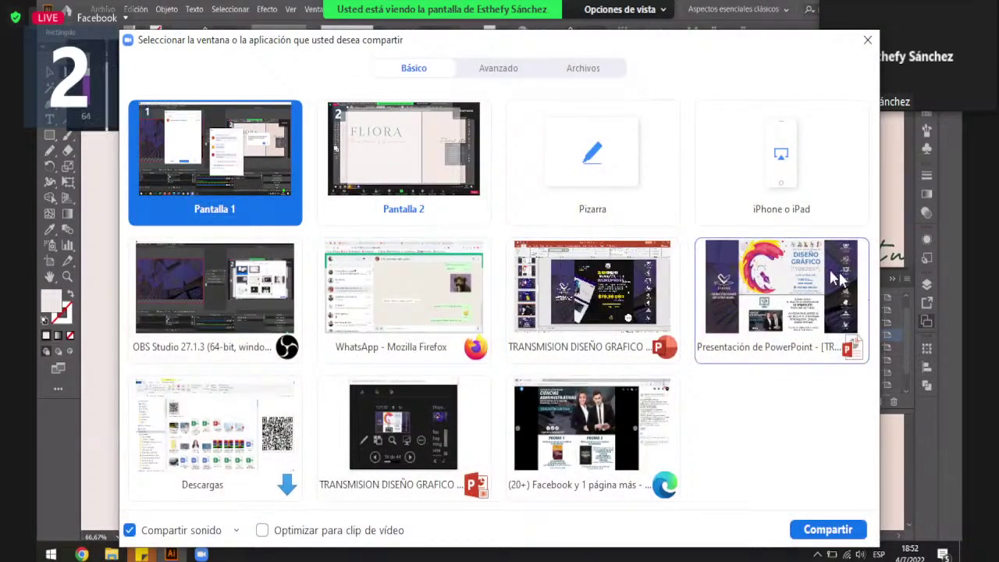
left_click(782, 295)
left_click(828, 530)
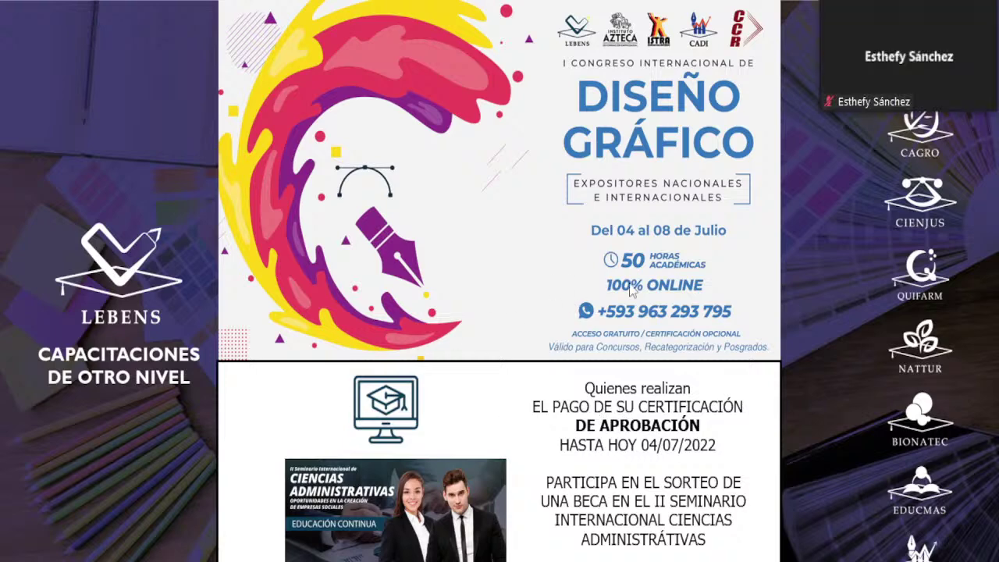
left_click(732, 361)
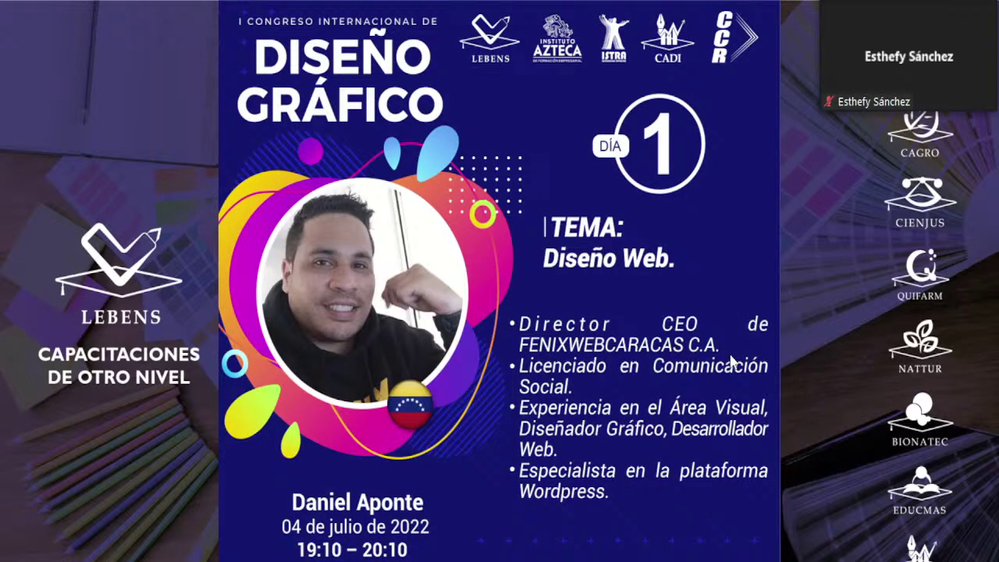